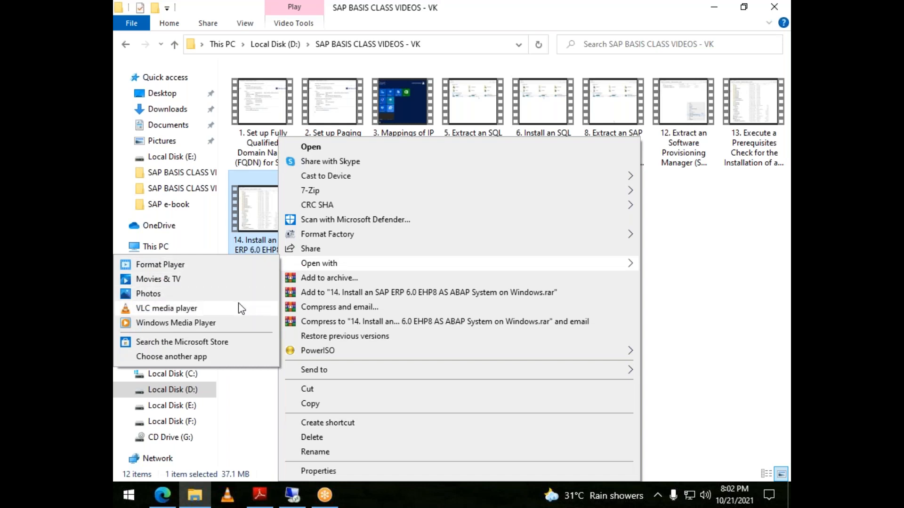
# Open the video "14. Install an SAP ERP 6.0 EHP8 AS ABAP System on Windows" in VLC media player and show it full screen
pyautogui.click(237, 307)
pyautogui.doubleClick(650, 338)
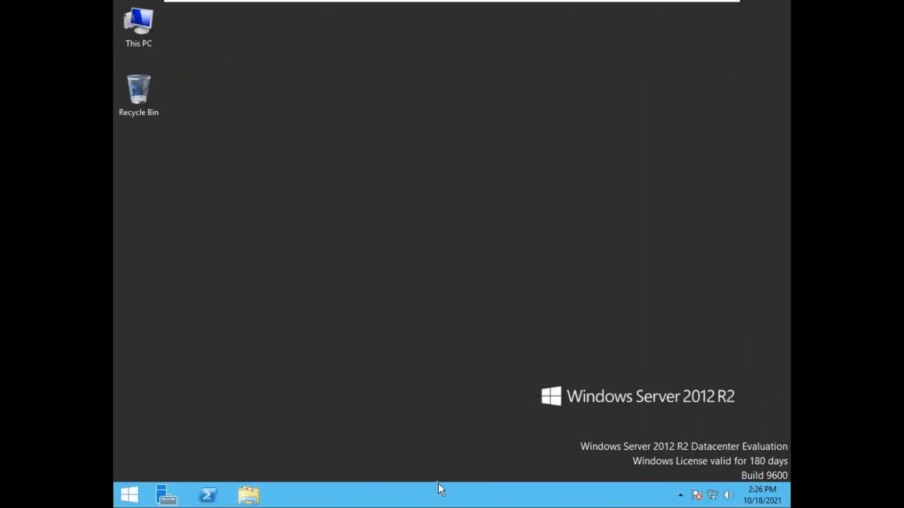
pyautogui.press('space')
# Launch sapinst from the SWPM folder inside "EHP8 for SAP ERP 6.0" on Local Disk (D:) and close the folder window
pyautogui.doubleClick(143, 41)
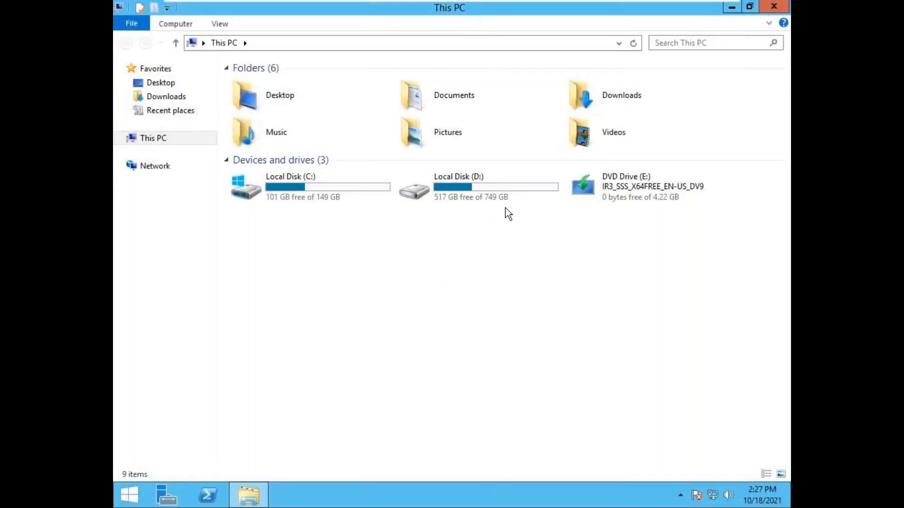
pyautogui.doubleClick(463, 197)
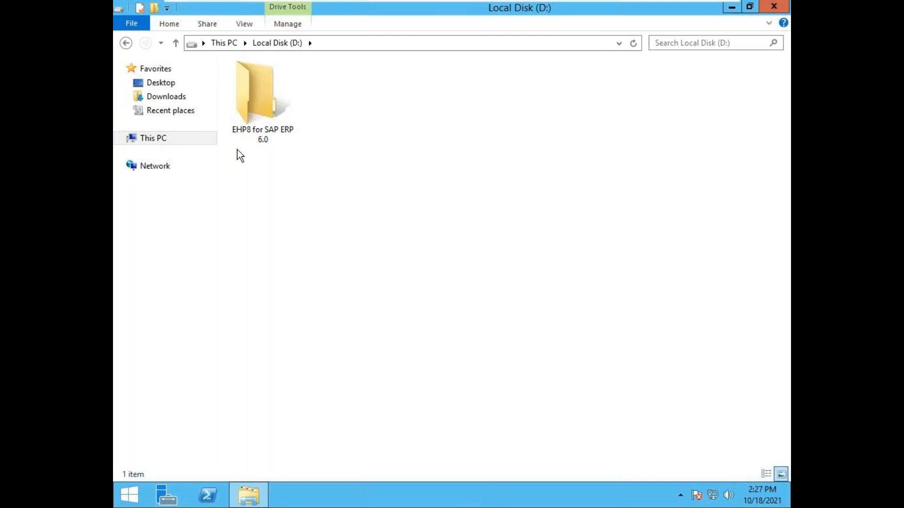
pyautogui.doubleClick(273, 140)
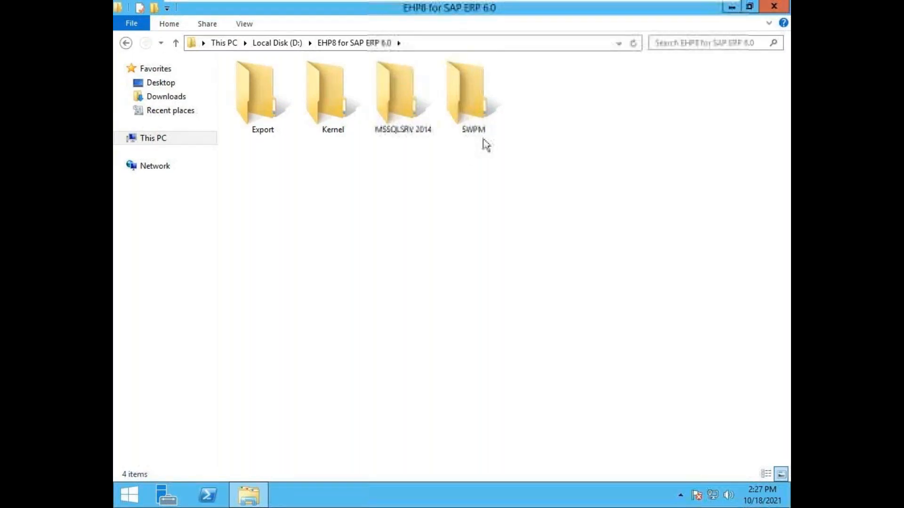
pyautogui.doubleClick(468, 134)
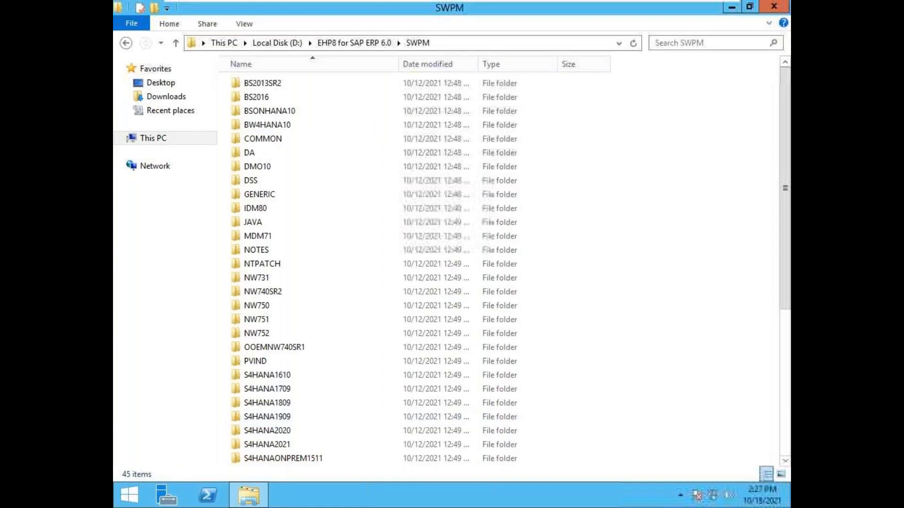
pyautogui.moveTo(782, 246); pyautogui.dragTo(786, 406)
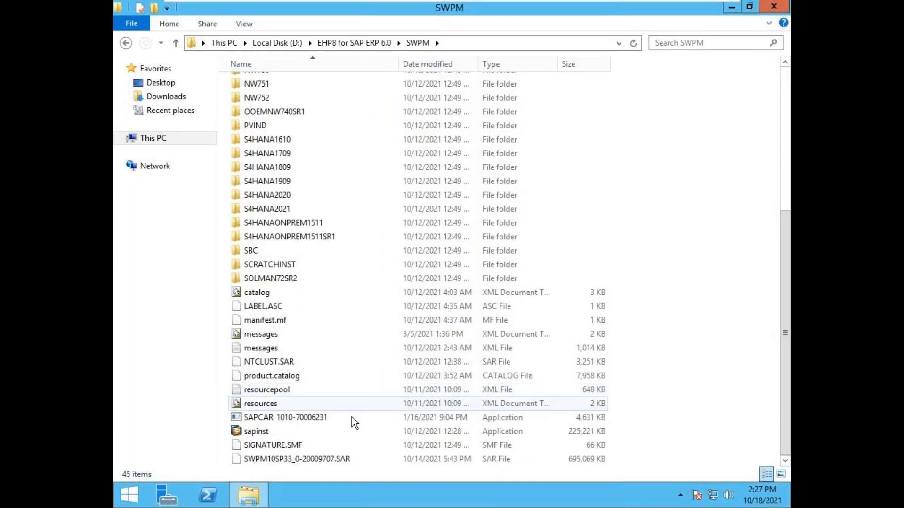
pyautogui.doubleClick(264, 436)
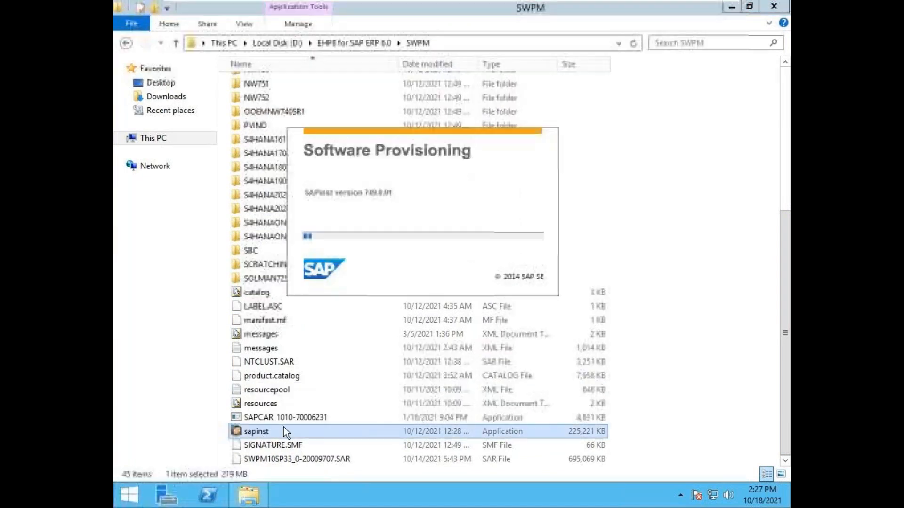
pyautogui.click(772, 7)
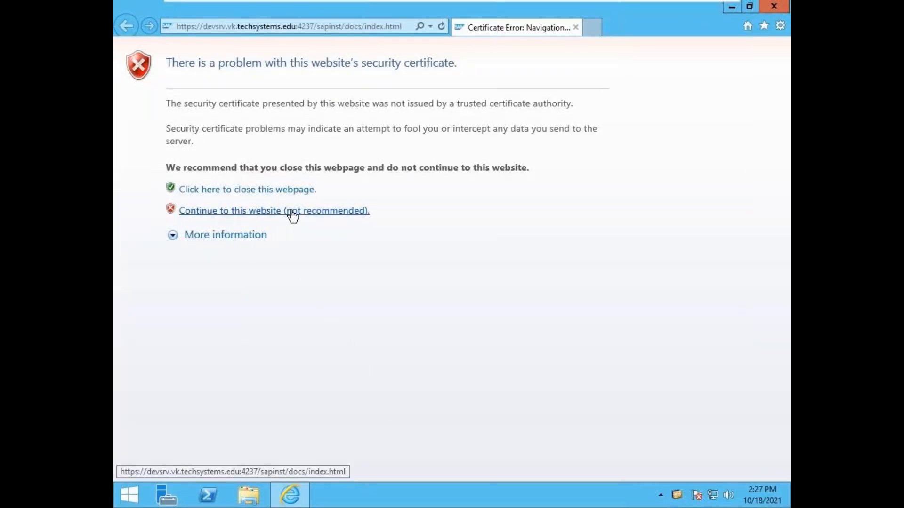
# Continue past the website certificate warning and log in to Software Provisioning Manager as Administrator with the account password
pyautogui.click(327, 213)
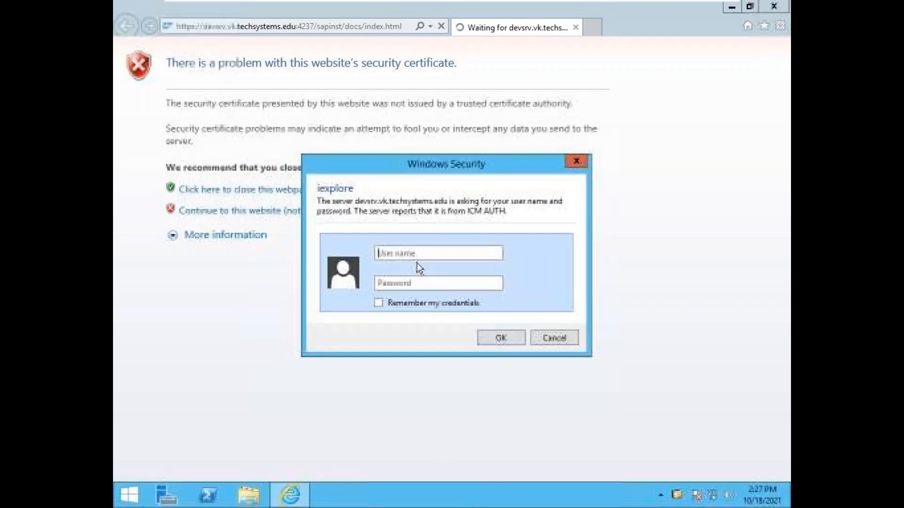
pyautogui.press('capslock')
pyautogui.press('capslock')
pyautogui.write('A')
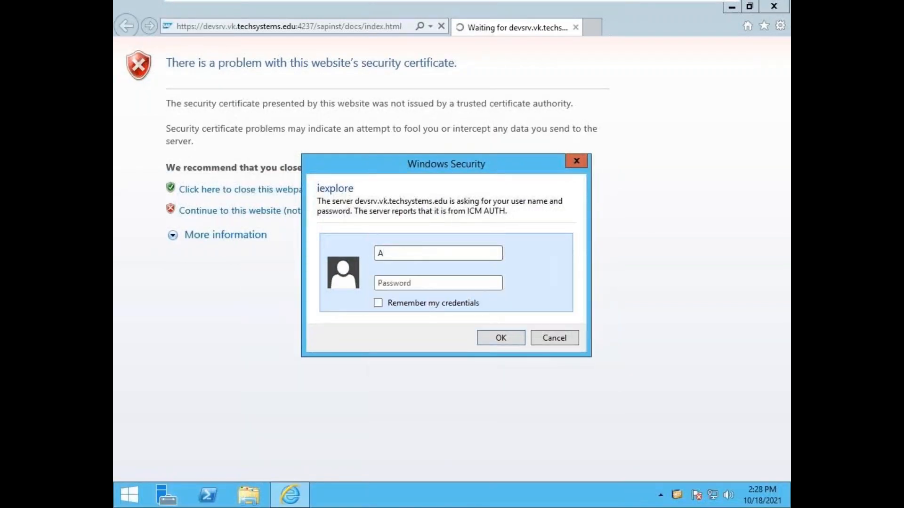
pyautogui.write('dministrator')
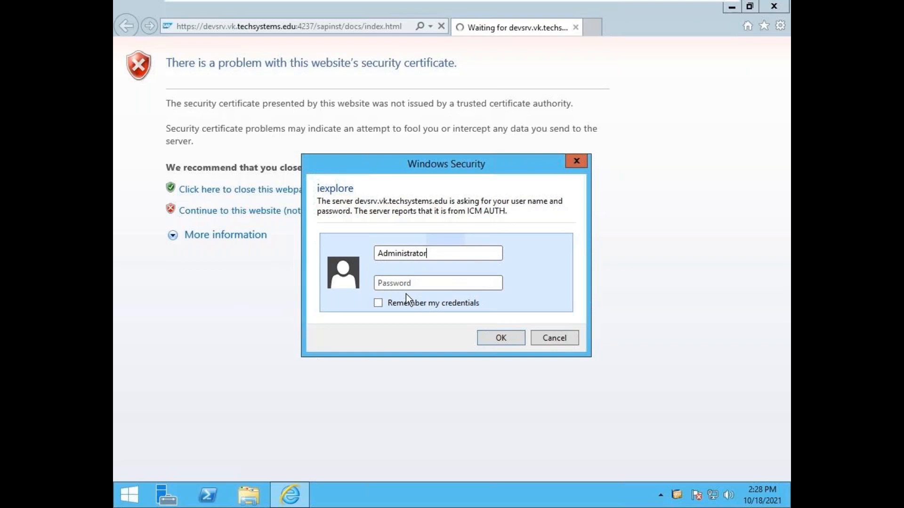
pyautogui.press('Tab')
pyautogui.write('*********')
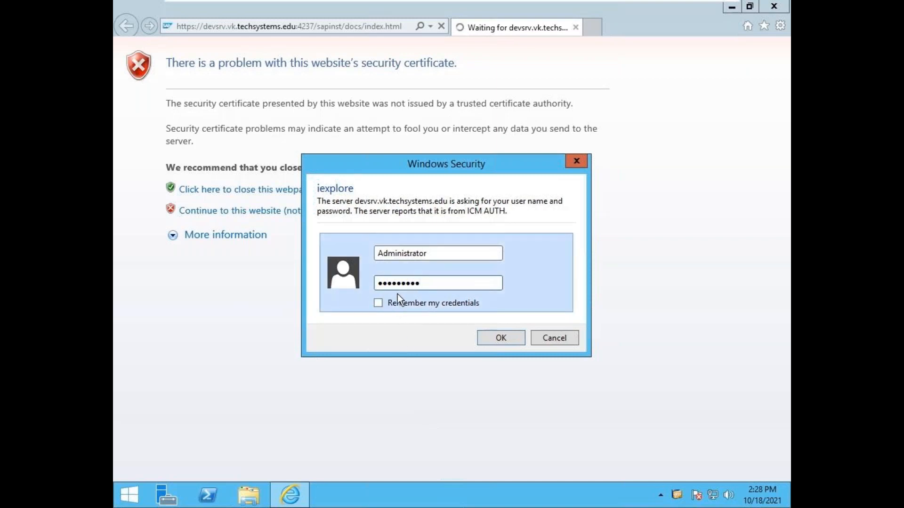
pyautogui.click(501, 338)
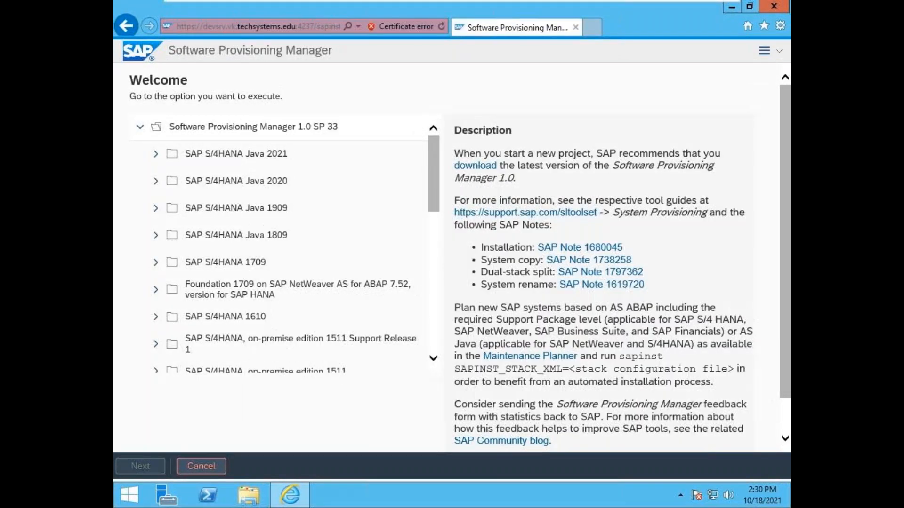
# Expand SAP Business Suite 7i 2016 down to the MS SQL Server options of EHP8 for SAP ERP 6.0 ABAP
pyautogui.moveTo(436, 256); pyautogui.dragTo(437, 425)
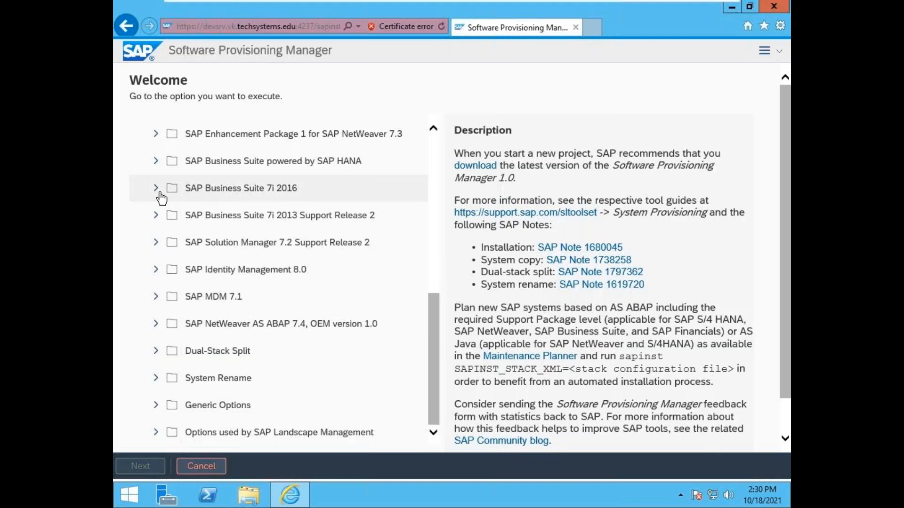
pyautogui.click(155, 189)
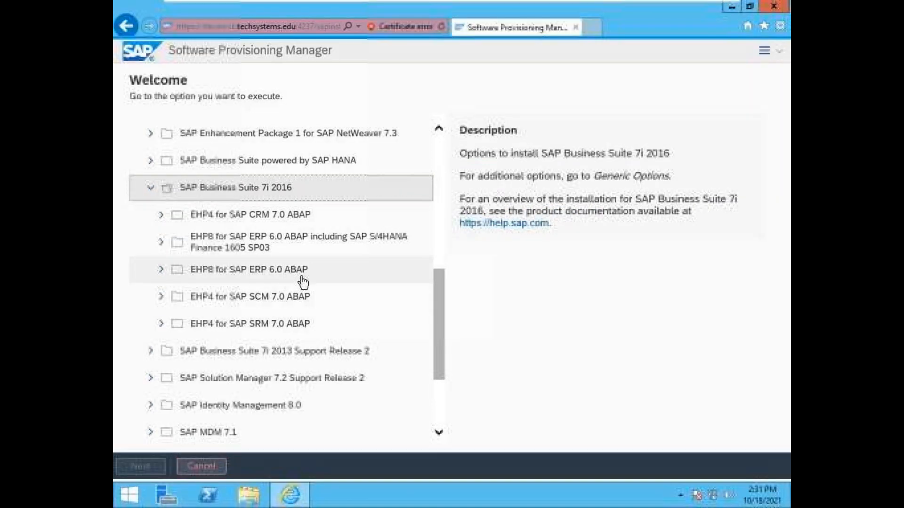
pyautogui.click(161, 271)
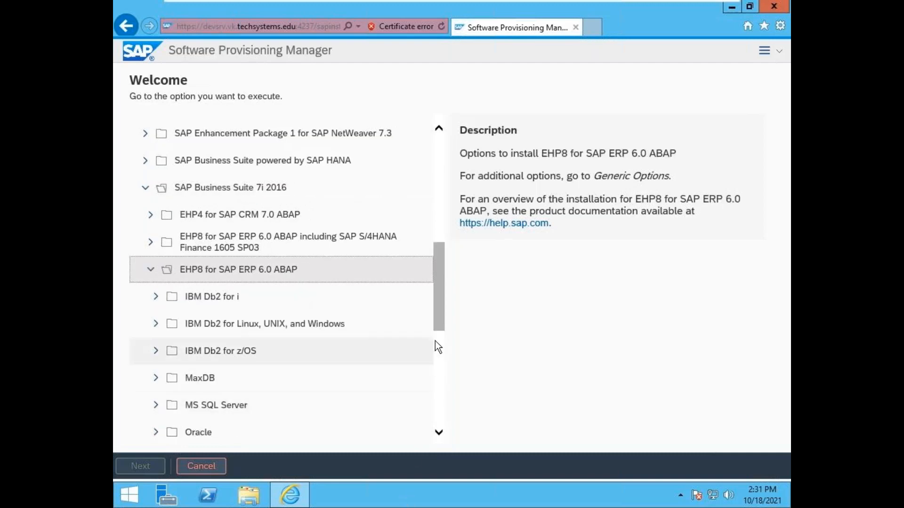
pyautogui.moveTo(439, 320); pyautogui.dragTo(438, 370)
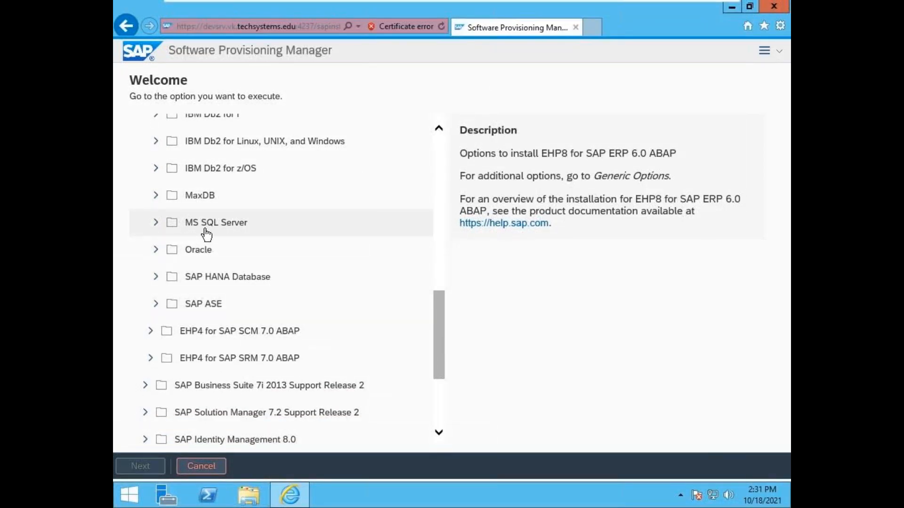
pyautogui.click(157, 227)
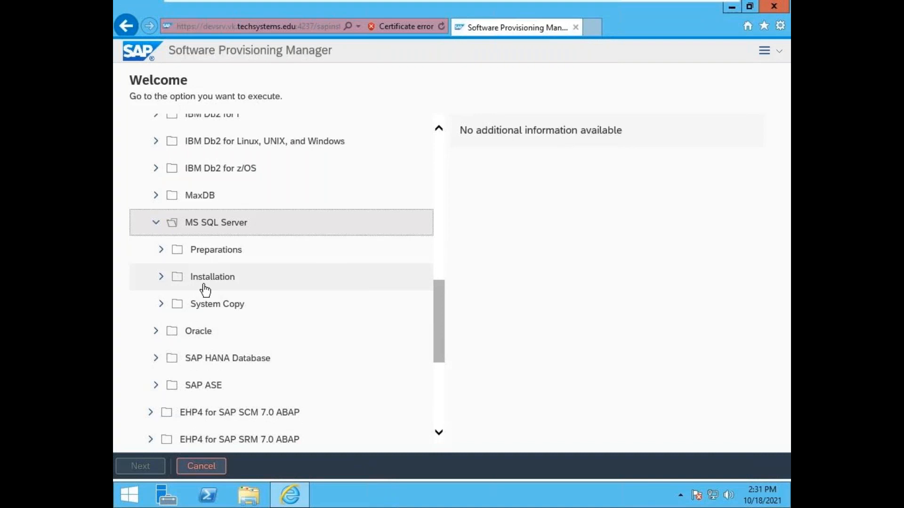
# Choose the Standard System option under the MS SQL Server Installation for Application Server ABAP and proceed to its parameter settings
pyautogui.click(163, 278)
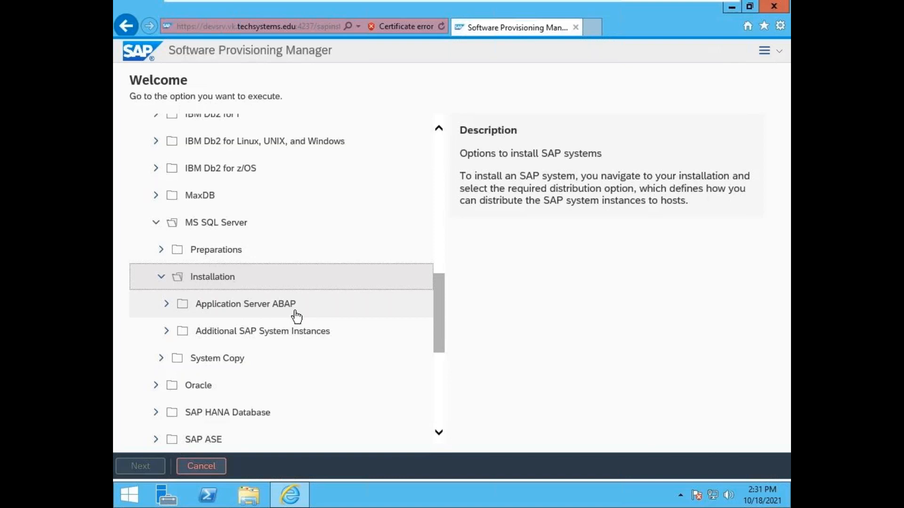
pyautogui.click(166, 305)
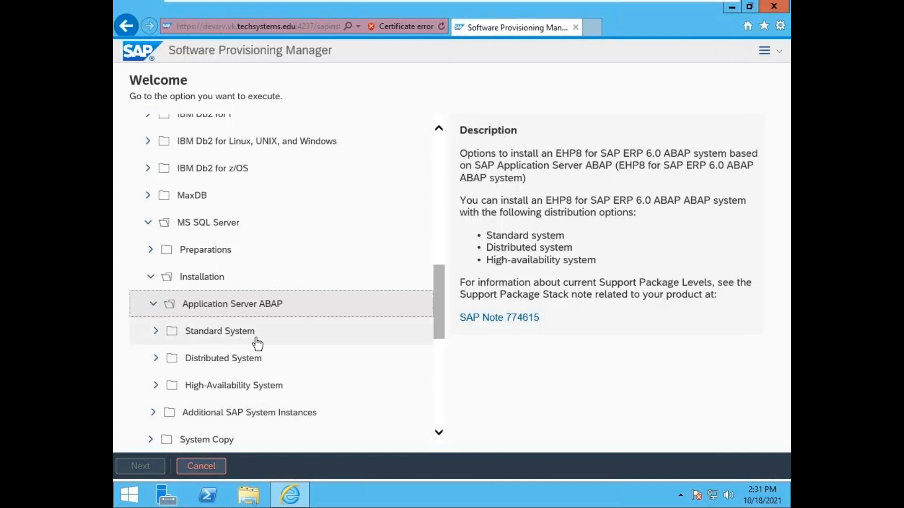
pyautogui.click(157, 332)
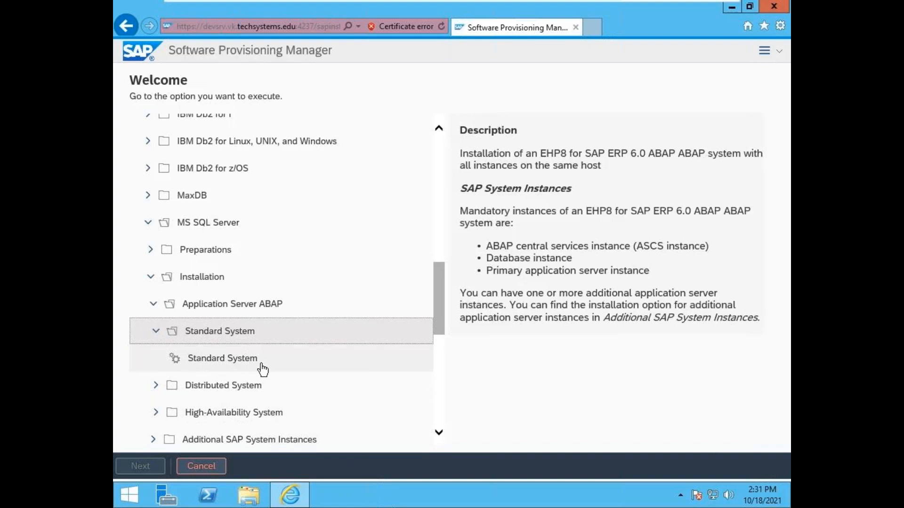
pyautogui.click(231, 365)
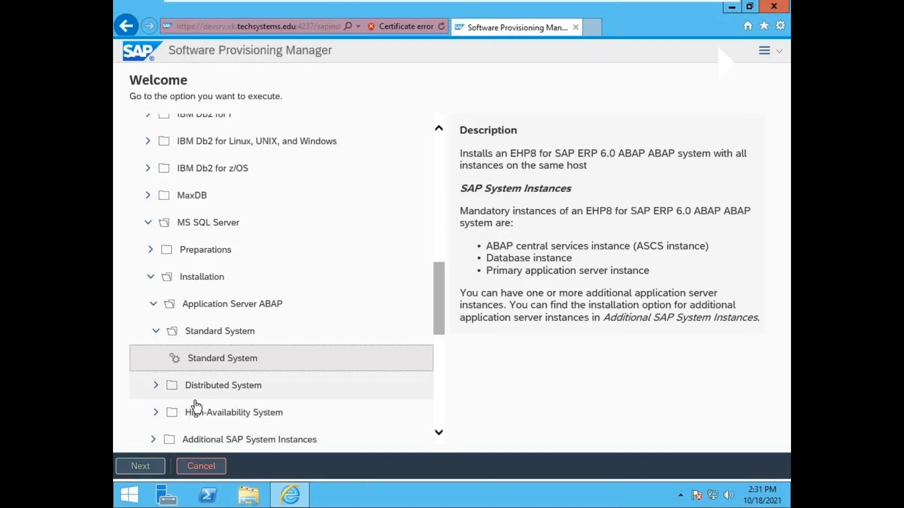
pyautogui.click(140, 466)
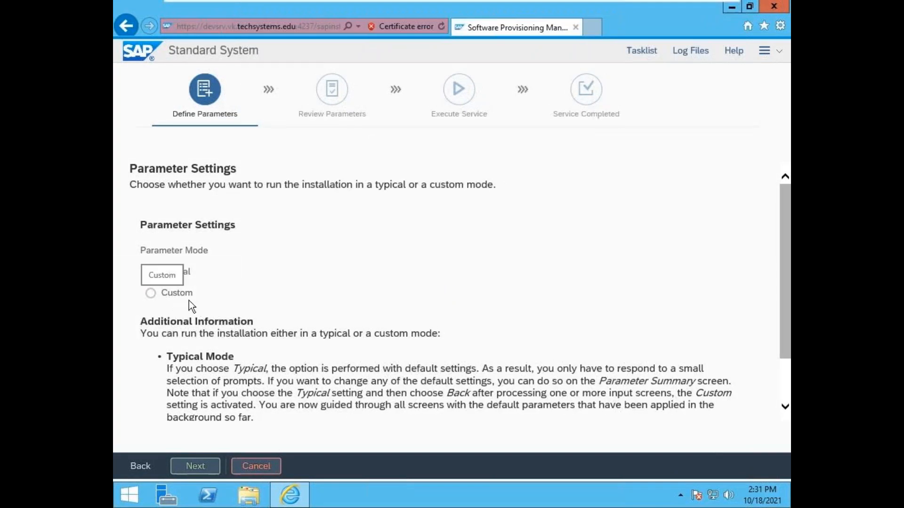
# Set the installation's parameter mode to Custom, proceed, and accept the required log-off
pyautogui.click(153, 295)
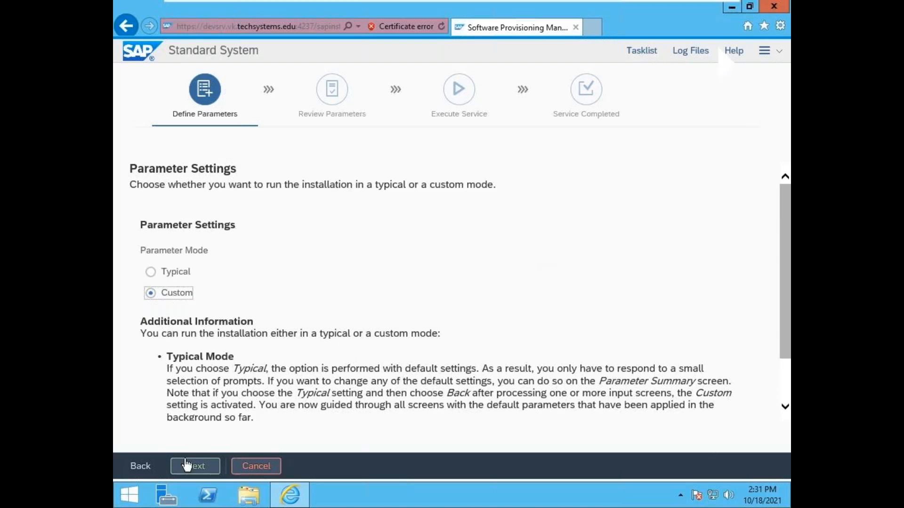
pyautogui.click(202, 473)
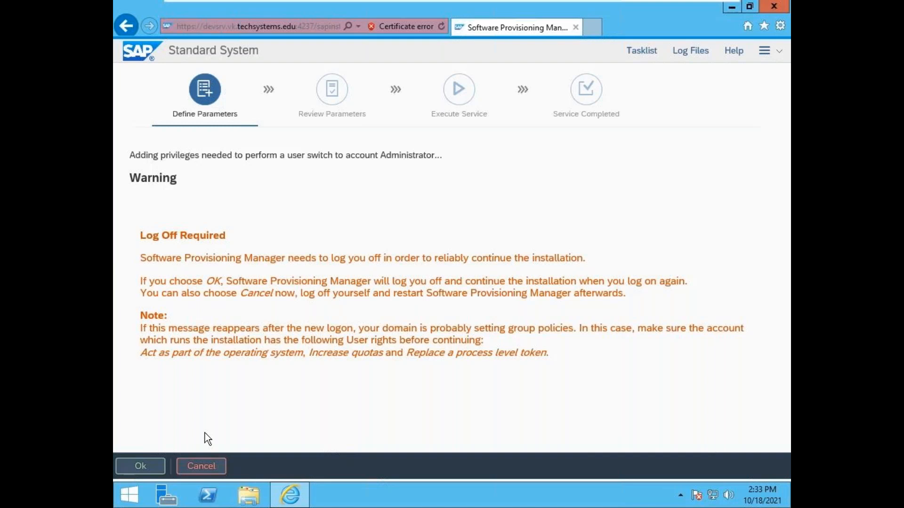
pyautogui.click(142, 470)
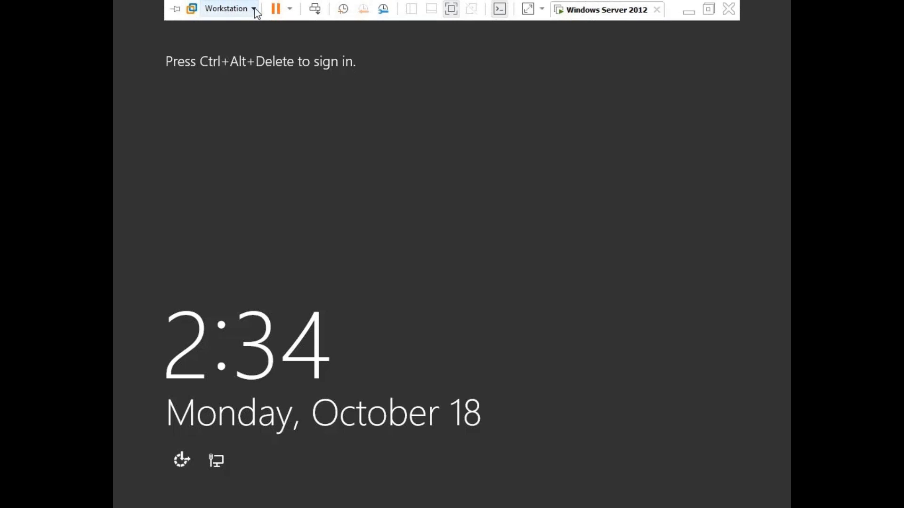
# Sign back in to the Windows Server 2012 virtual machine as Administrator with the account password
pyautogui.click(253, 10)
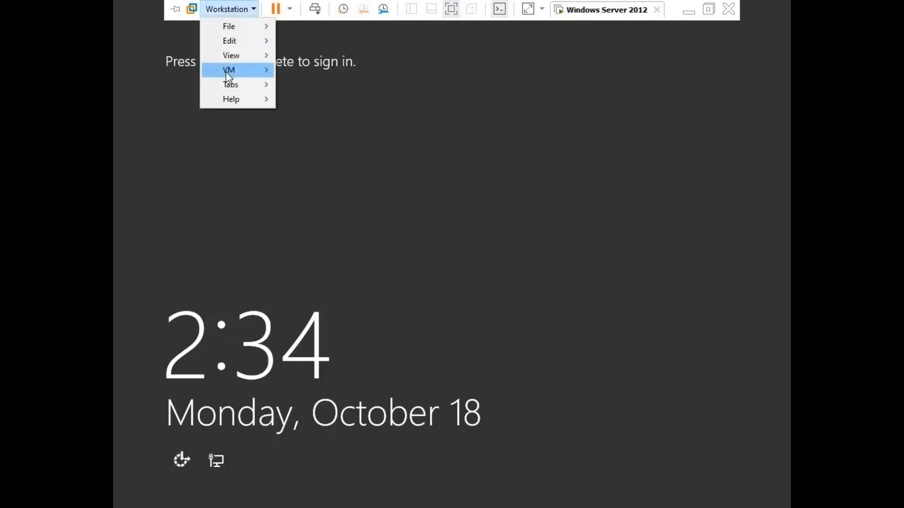
pyautogui.moveTo(226, 72)
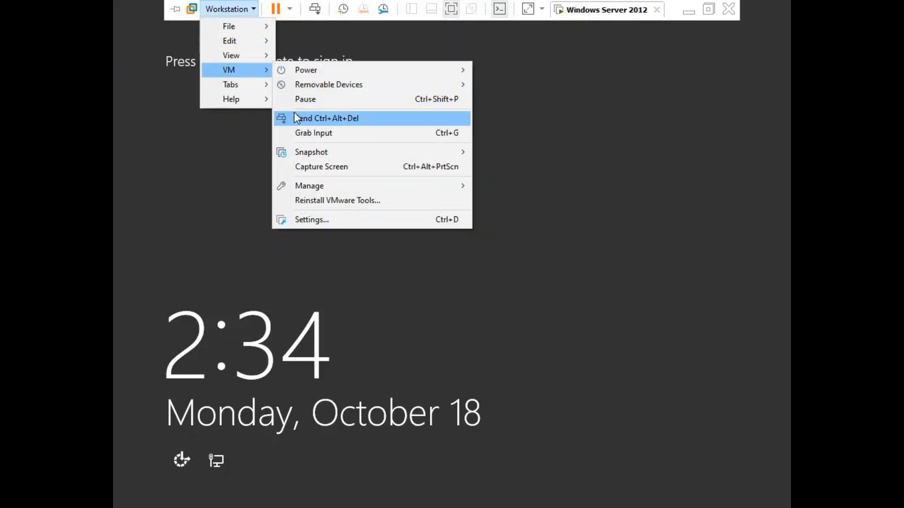
pyautogui.click(343, 123)
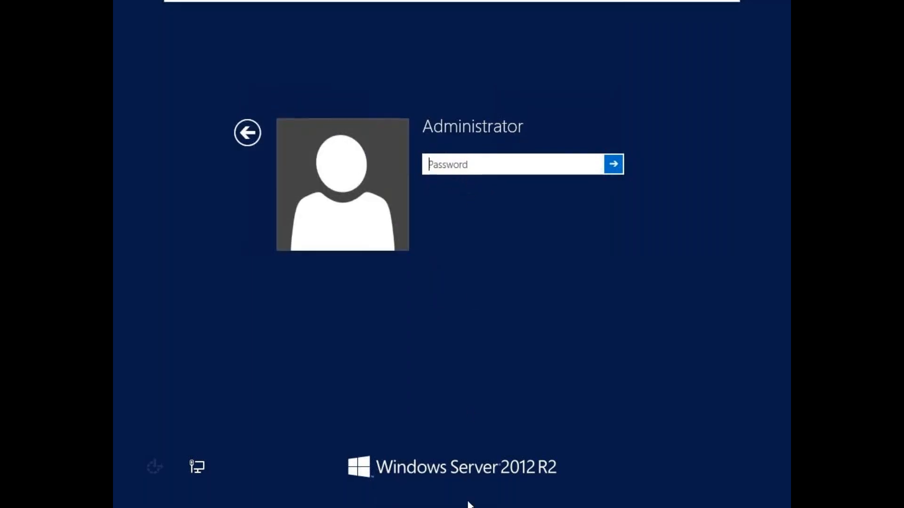
pyautogui.write('**********')
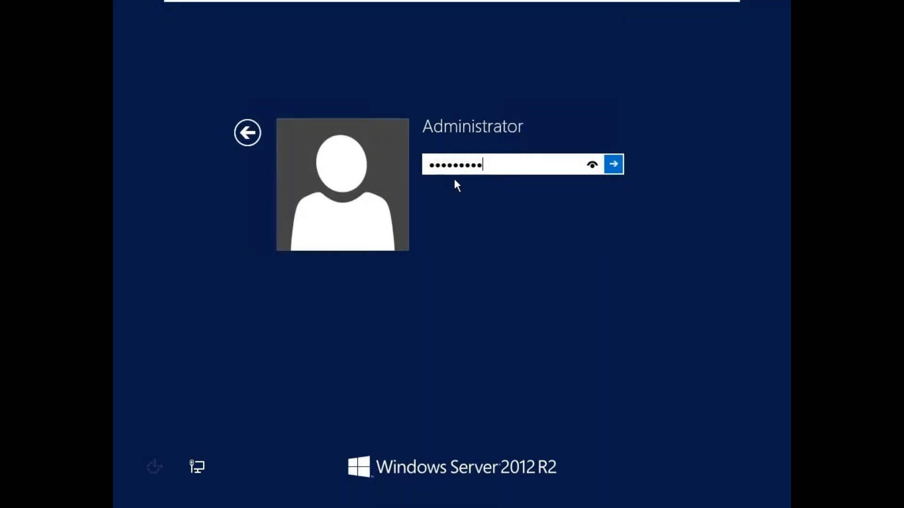
pyautogui.click(615, 168)
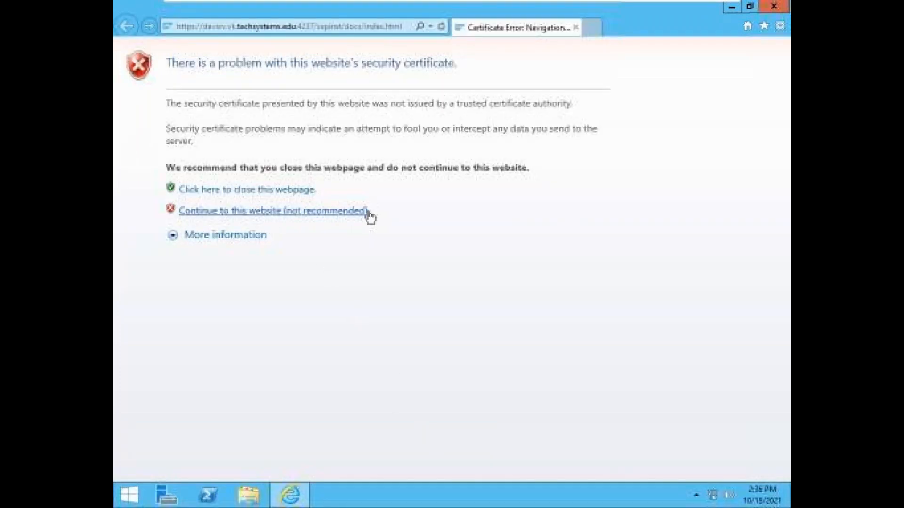
# Continue past the website's certificate warning and sign in to the installer page as Administrator with the account password
pyautogui.click(337, 213)
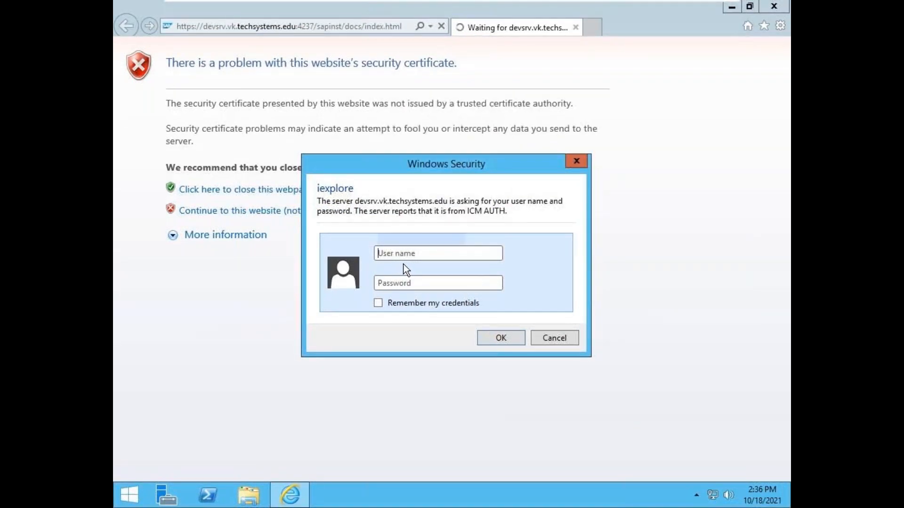
pyautogui.press('capslock')
pyautogui.write('Admin')
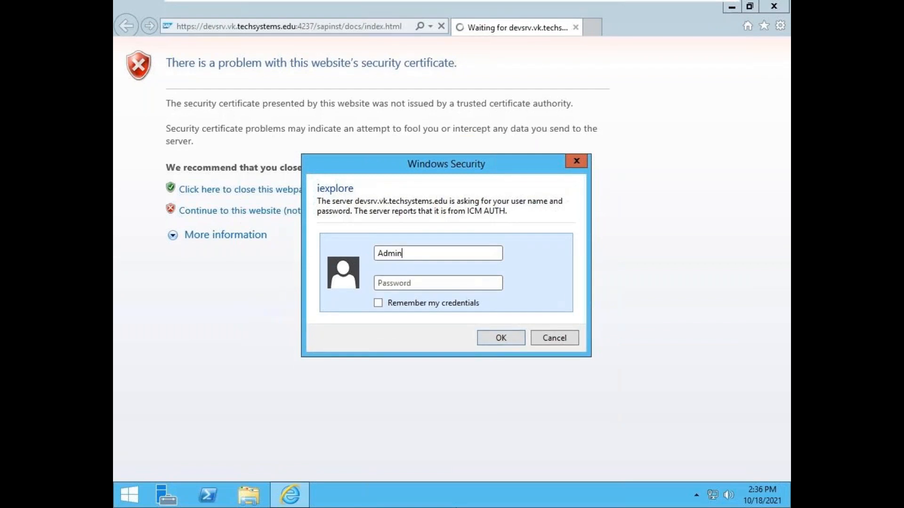
pyautogui.write('istrator')
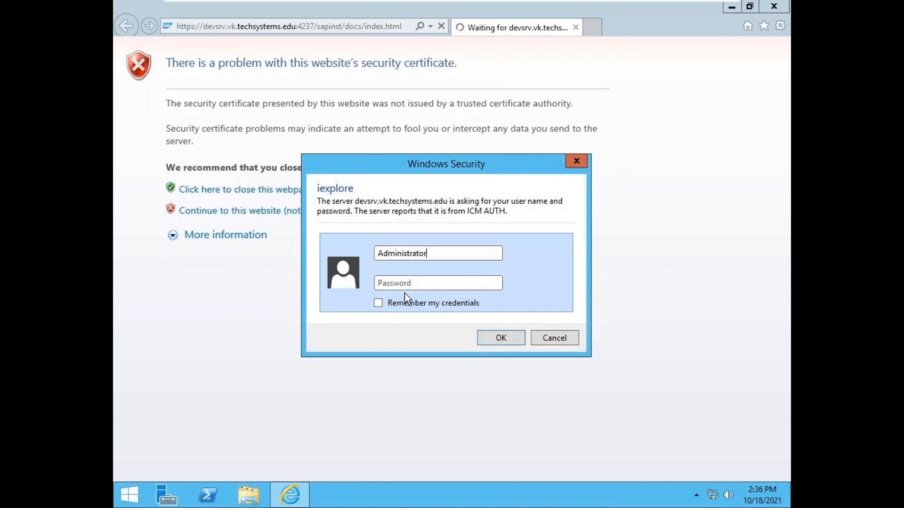
pyautogui.click(417, 283)
pyautogui.write('•••••••••')
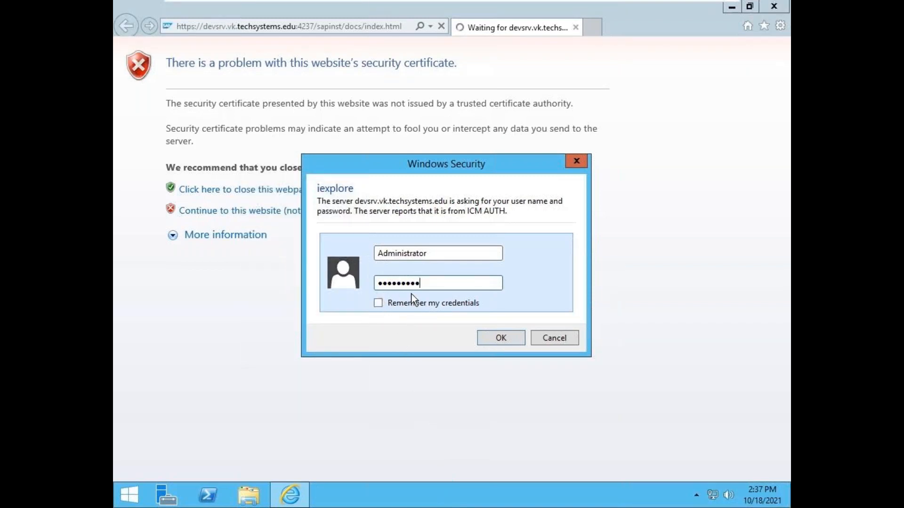
pyautogui.click(500, 338)
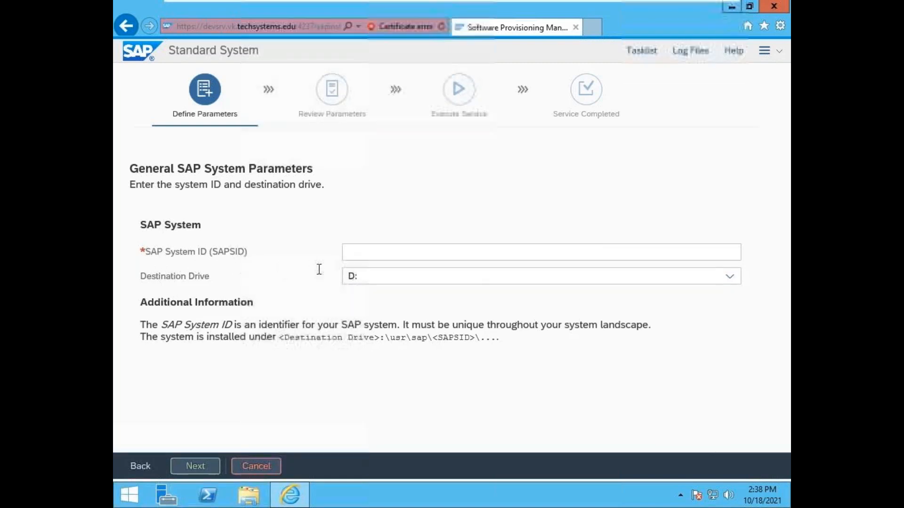
# Set the SAP System ID to DEV on destination drive D: and accept the proposed DNS domain name
pyautogui.click(410, 252)
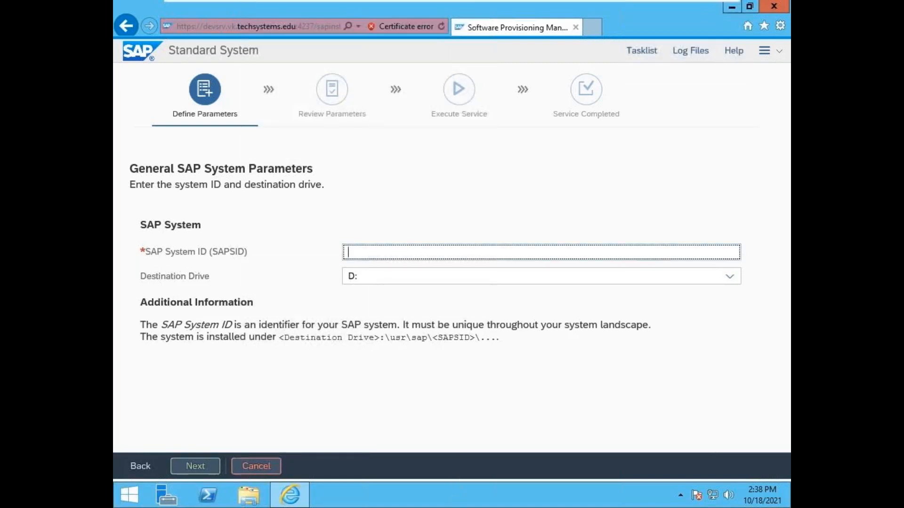
pyautogui.write('DEV')
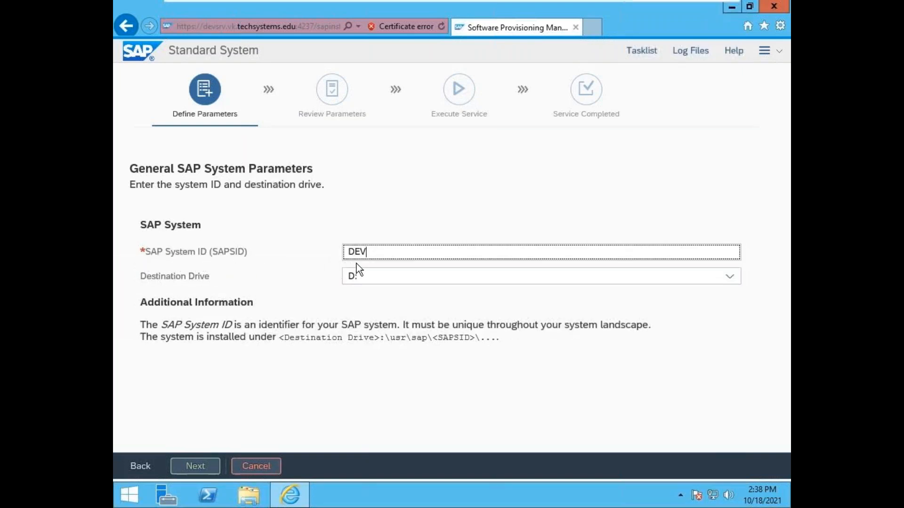
pyautogui.click(197, 467)
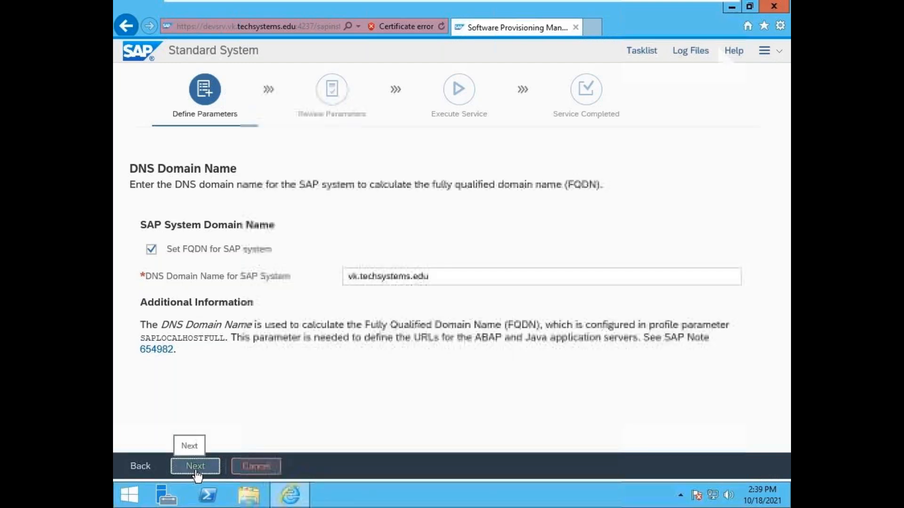
pyautogui.click(196, 467)
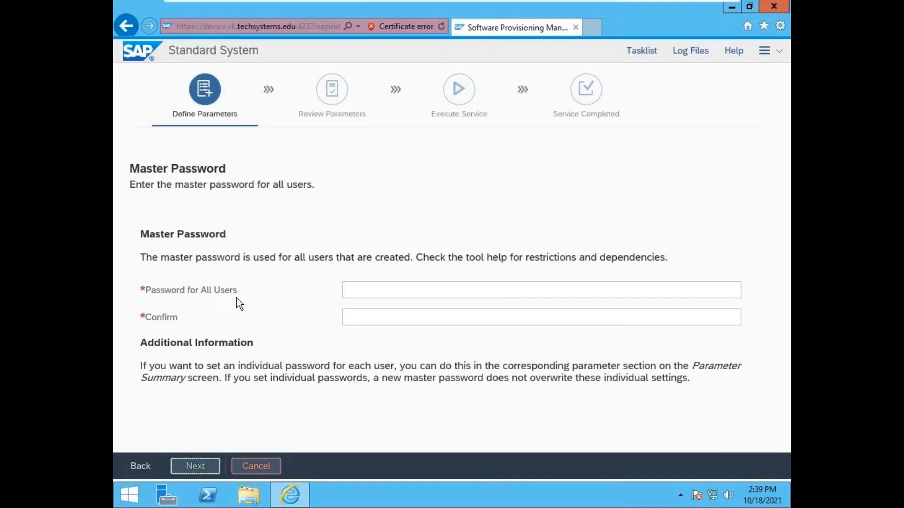
# Enter the master password for all users, confirm it, and proceed to the Windows domain settings
pyautogui.click(405, 292)
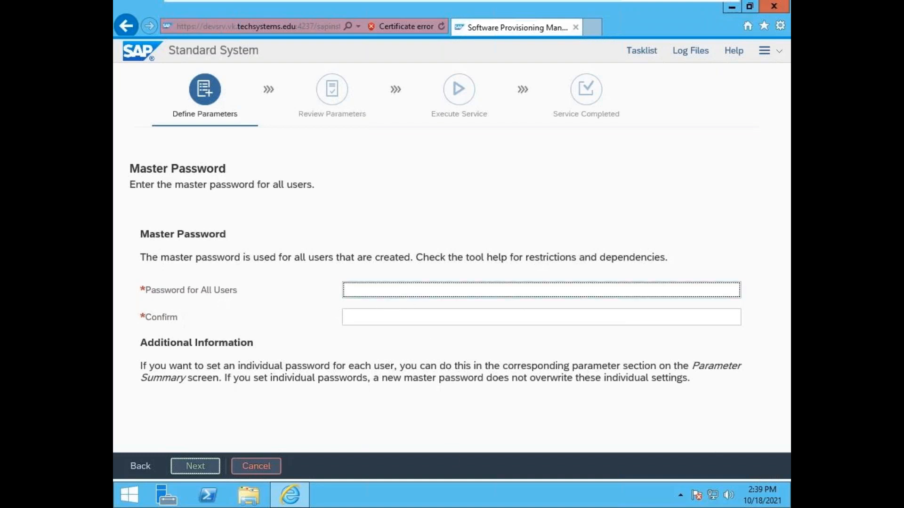
pyautogui.write('a•••••••')
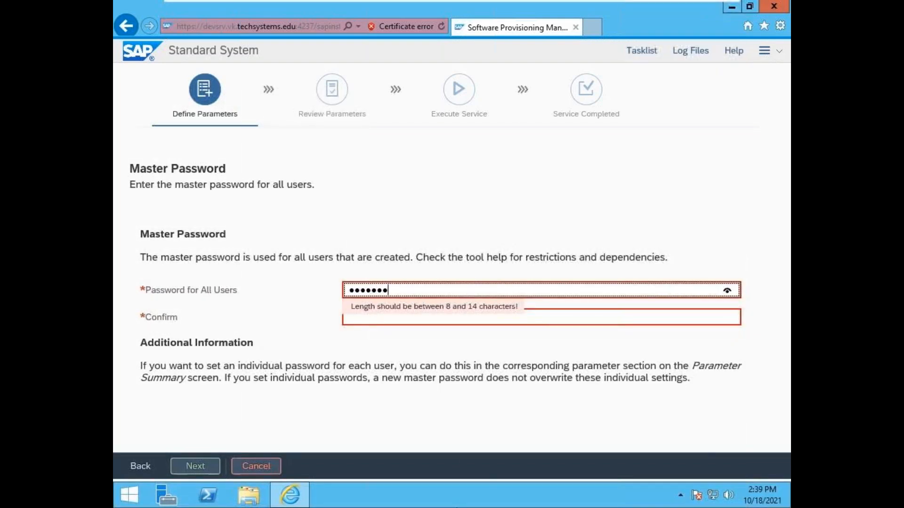
pyautogui.write('•')
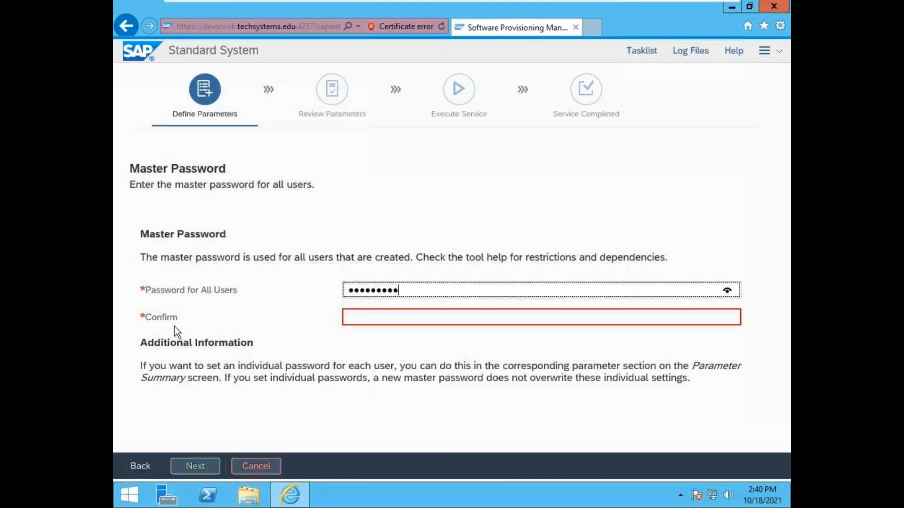
pyautogui.click(395, 320)
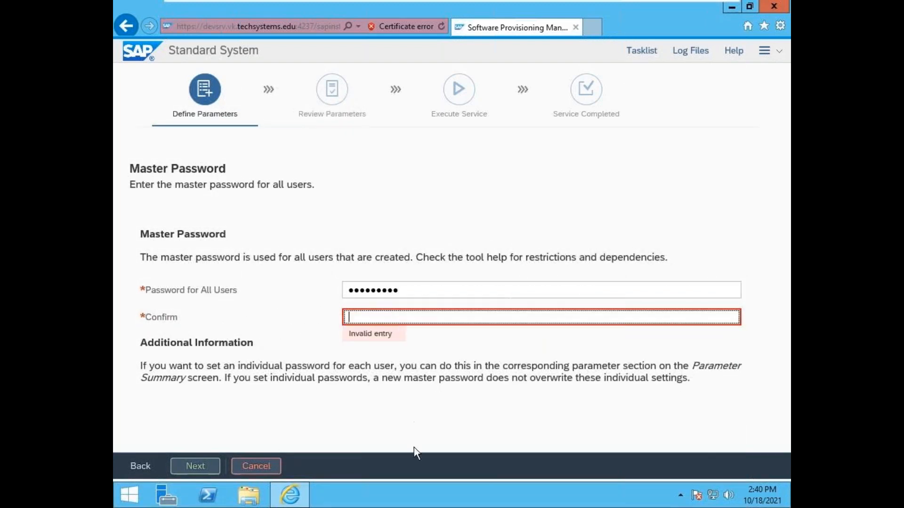
pyautogui.write('••••••••••')
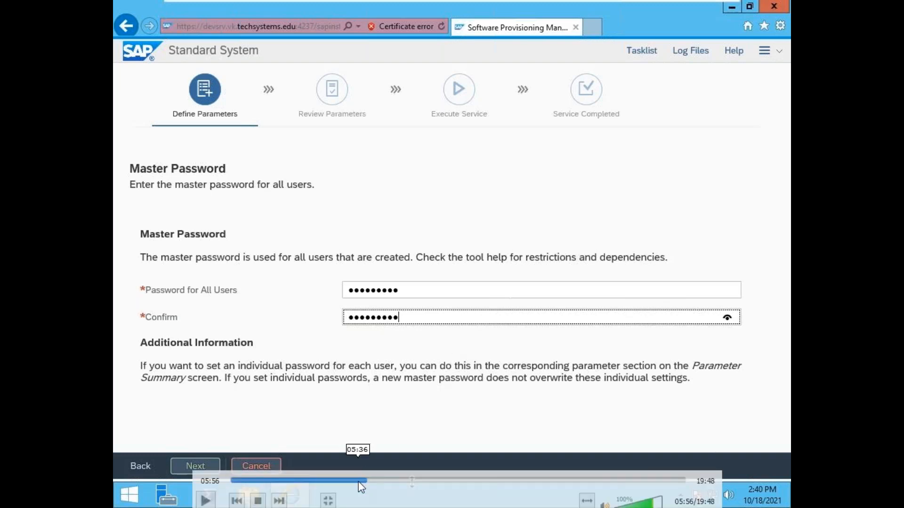
pyautogui.click(357, 480)
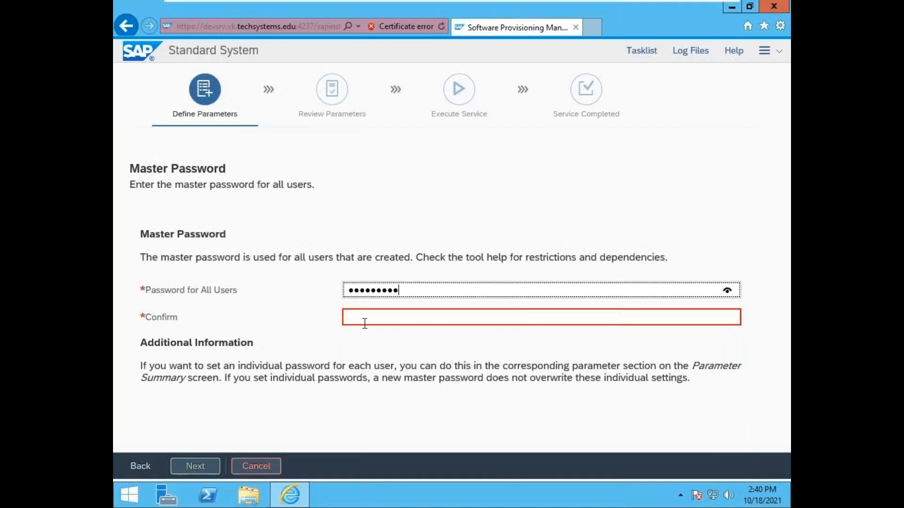
pyautogui.click(395, 320)
pyautogui.write('****')
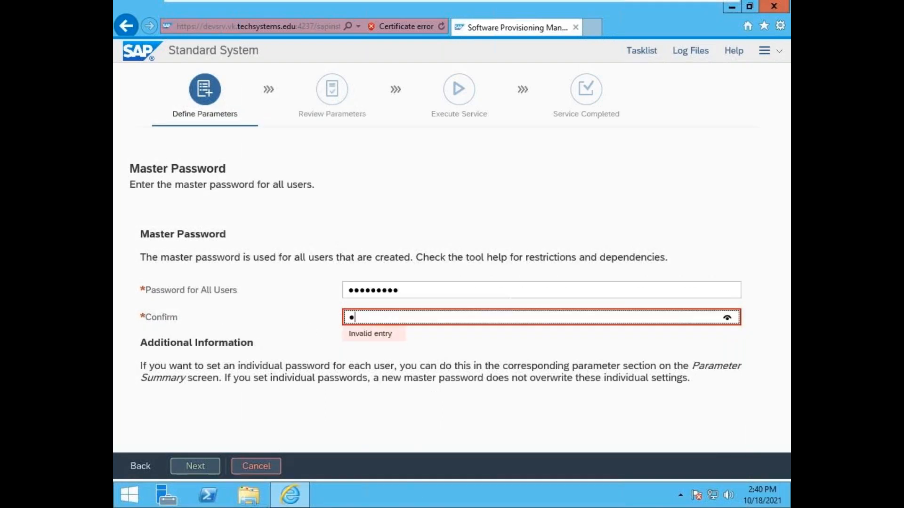
pyautogui.write('******')
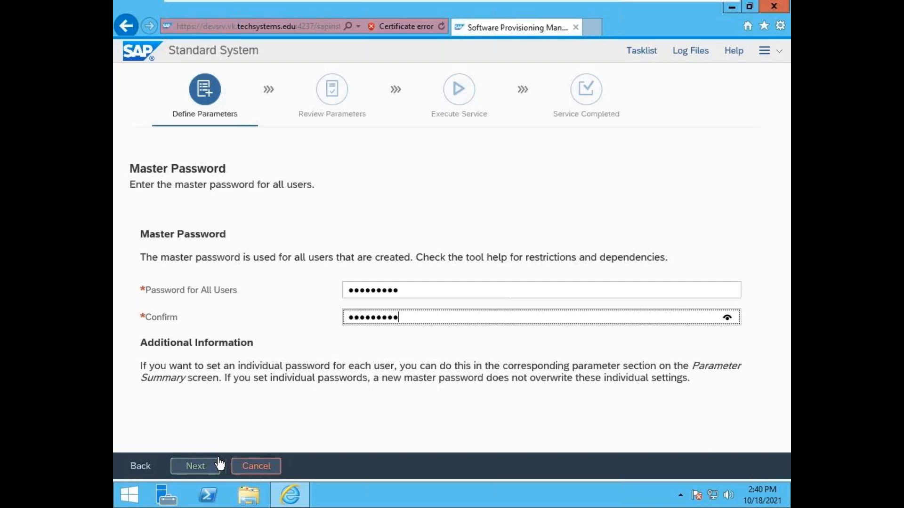
pyautogui.click(195, 473)
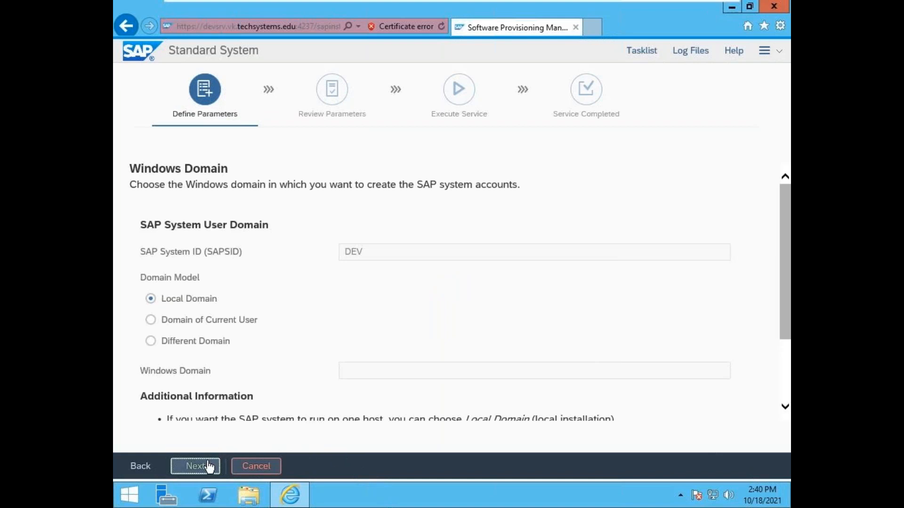
# Accept Local Domain, the prefilled operating system user passwords and the DEVSRV database instance, proceeding to the Software Package Browser
pyautogui.click(202, 471)
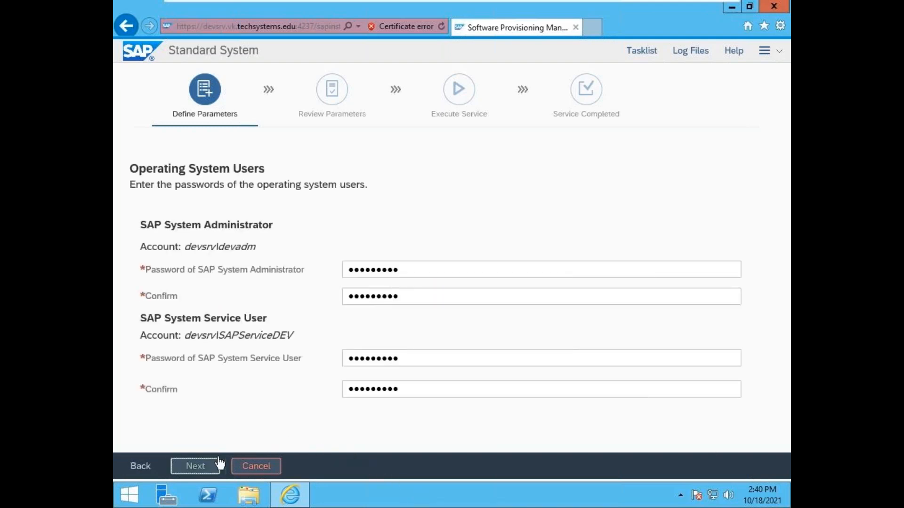
pyautogui.click(196, 467)
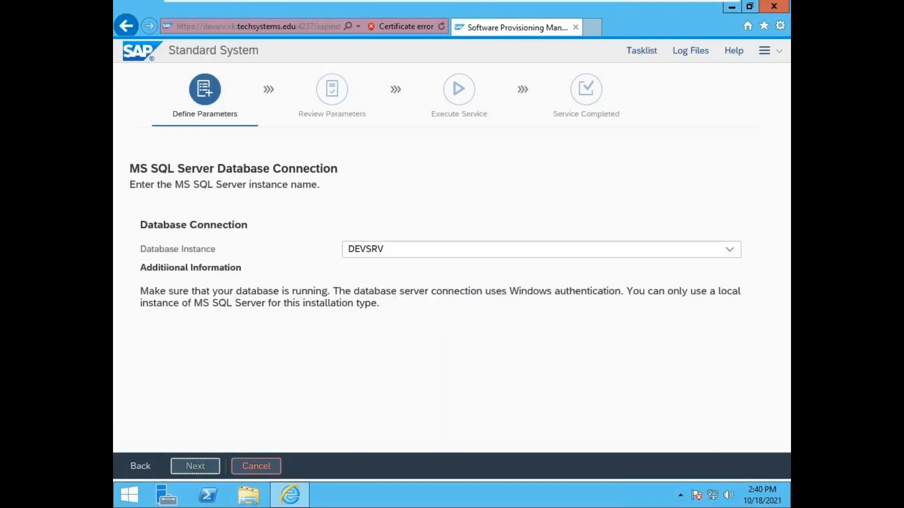
pyautogui.click(195, 473)
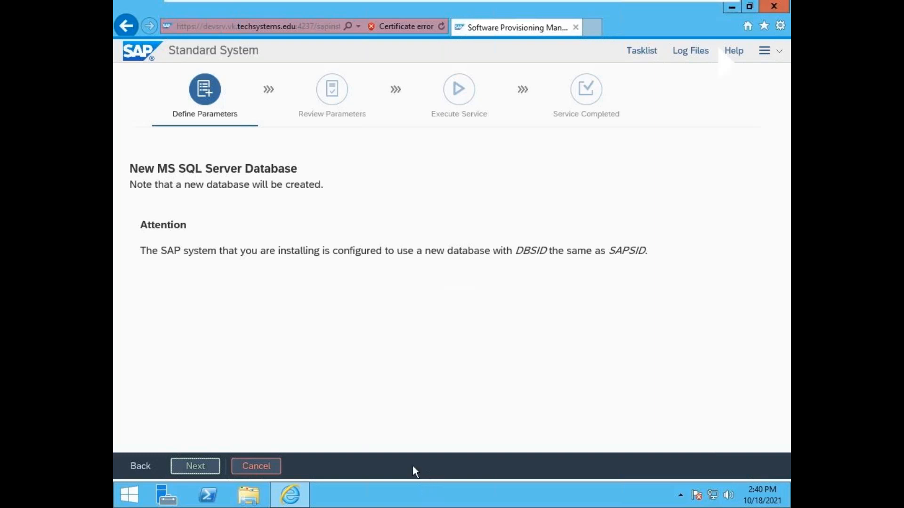
pyautogui.click(207, 475)
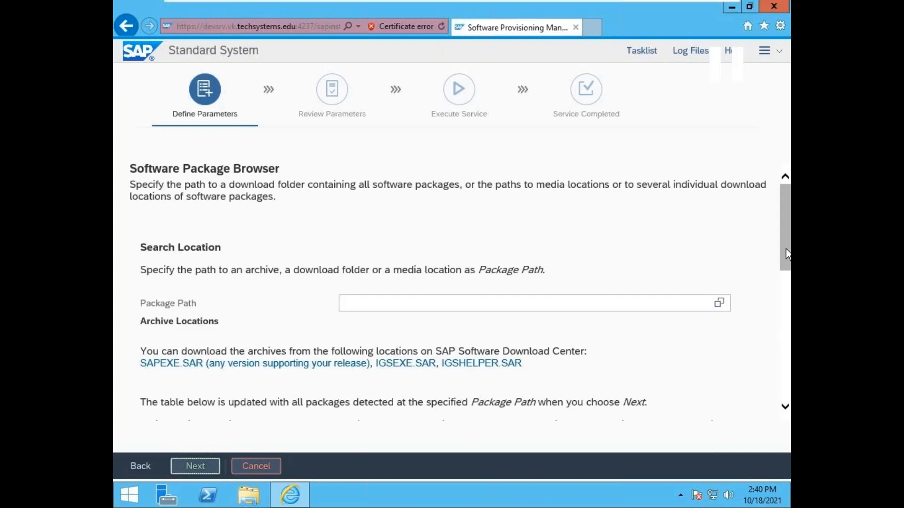
# Set the package path to D:\EHP8 for SAP ERP 6.0\Kernel and accept the detected kernel and IGS packages
pyautogui.moveTo(786, 256); pyautogui.dragTo(785, 386)
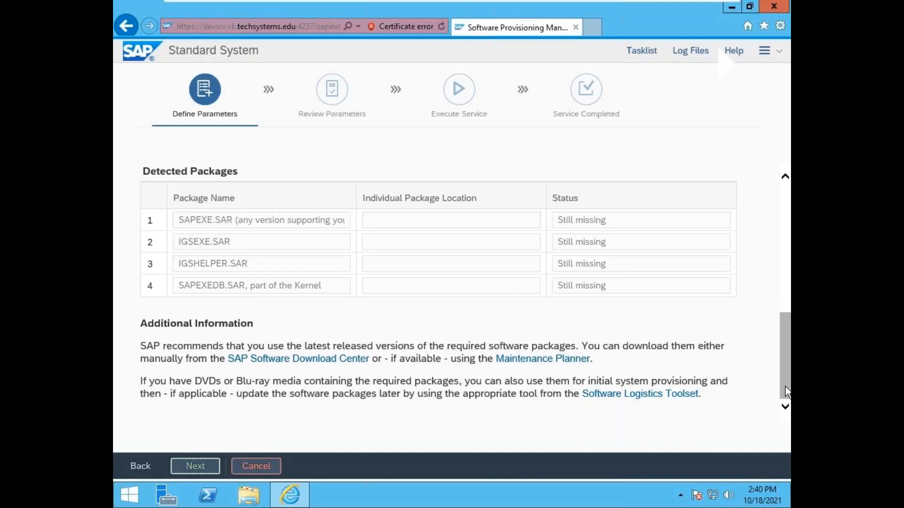
pyautogui.moveTo(785, 386); pyautogui.dragTo(785, 245)
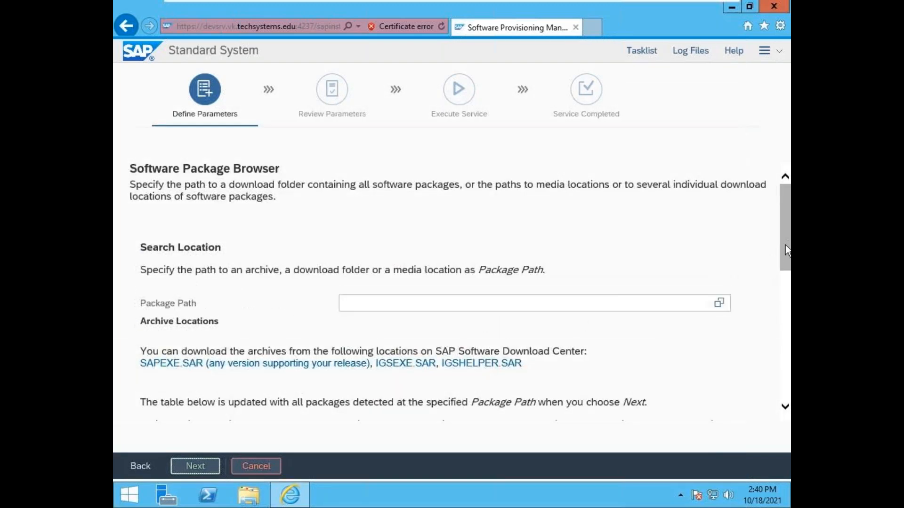
pyautogui.click(720, 305)
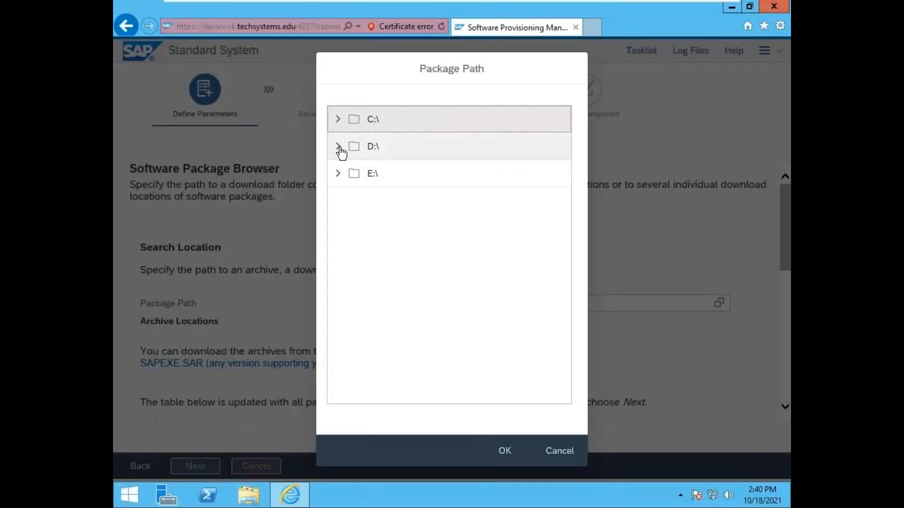
pyautogui.click(338, 147)
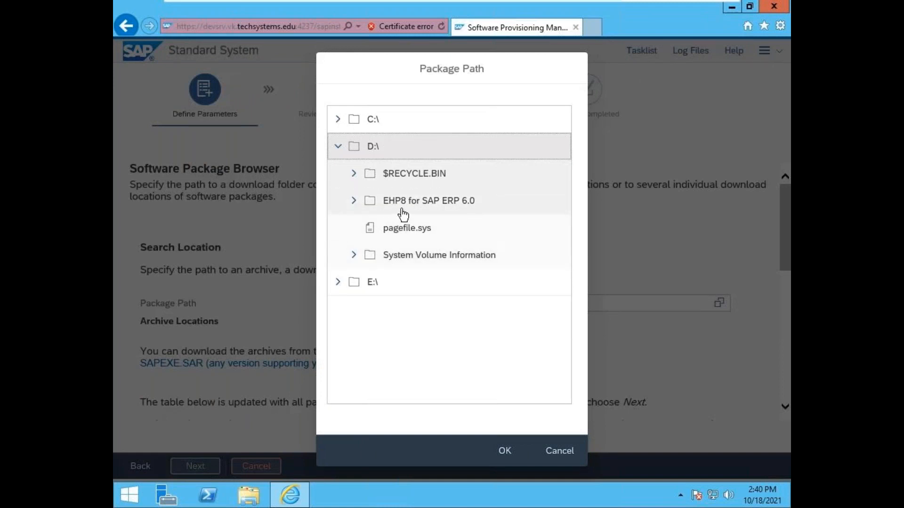
pyautogui.click(355, 202)
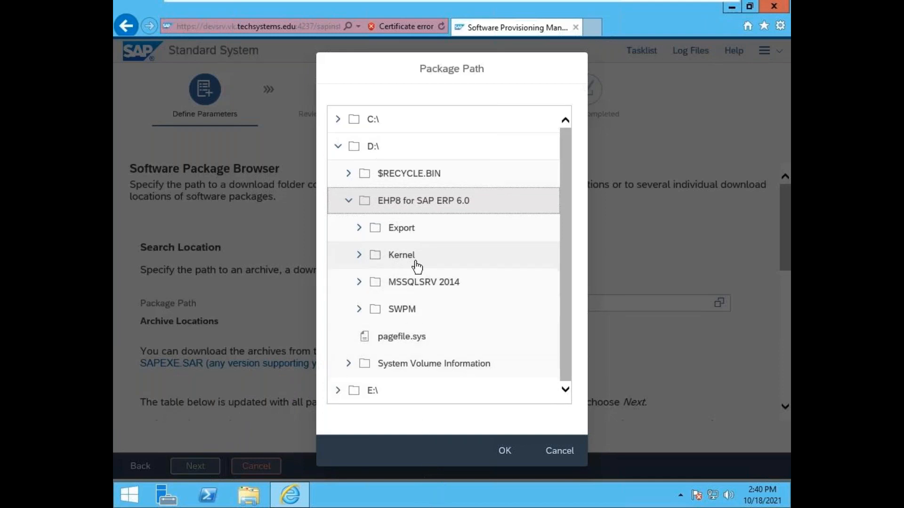
pyautogui.click(400, 263)
pyautogui.click(505, 458)
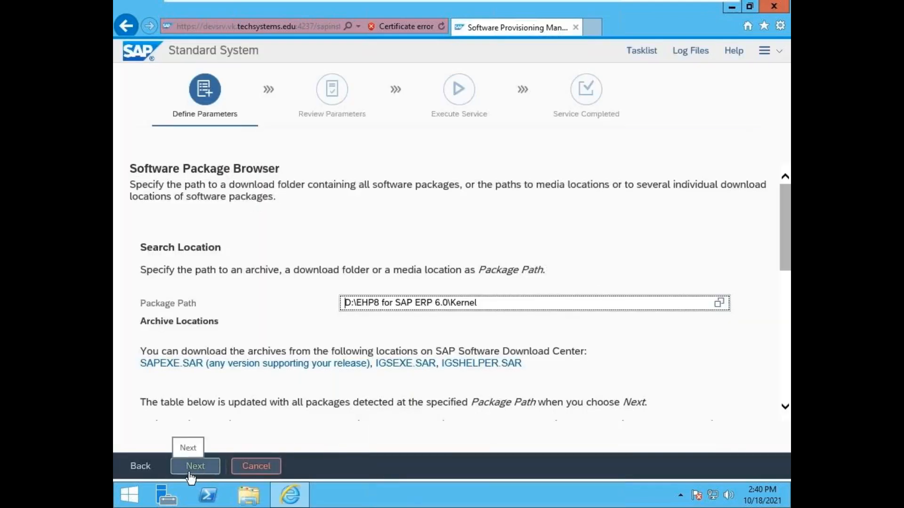
pyautogui.click(195, 475)
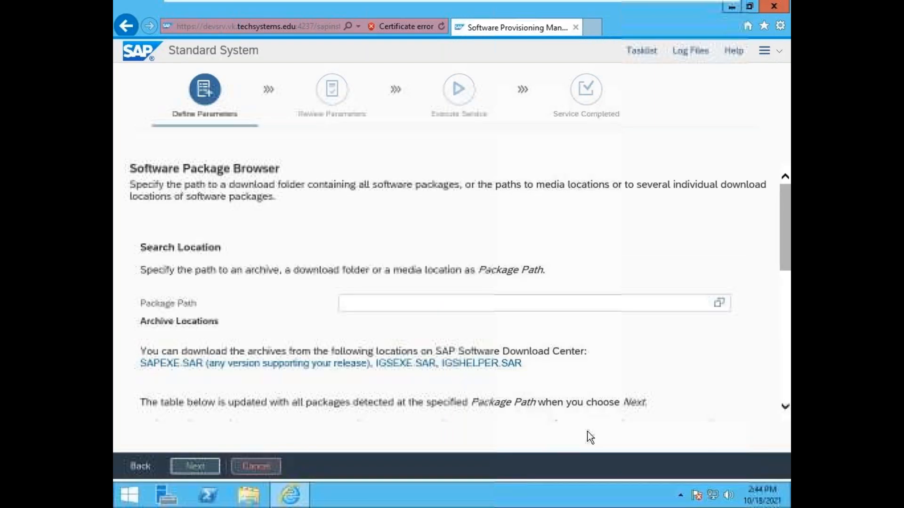
pyautogui.moveTo(784, 214); pyautogui.dragTo(786, 349)
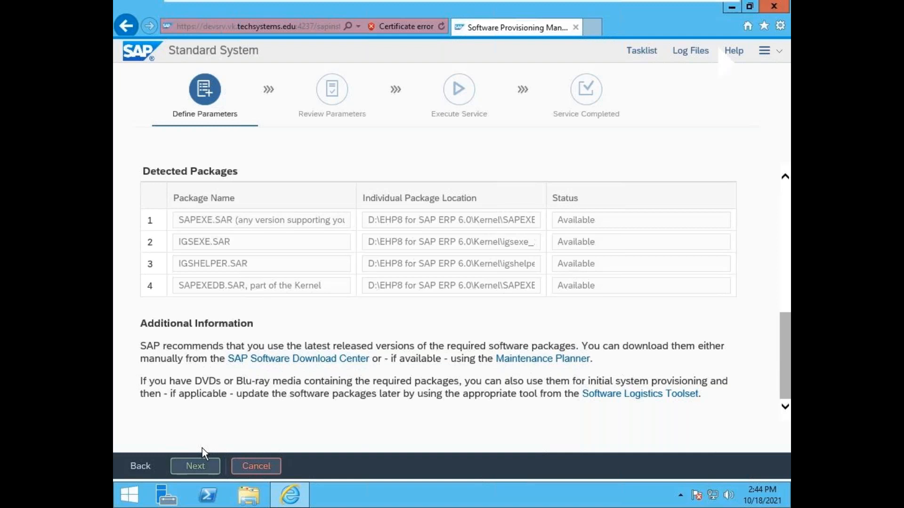
pyautogui.click(197, 474)
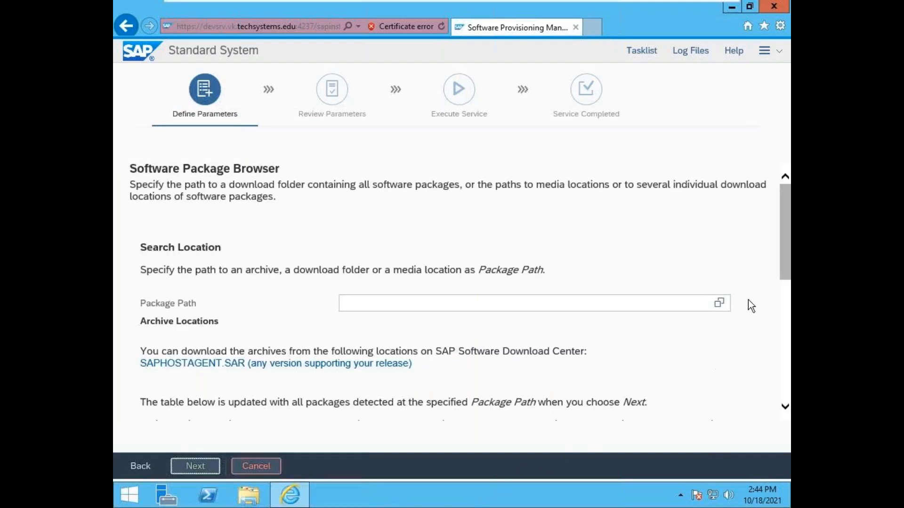
# Accept the SAPHOSTAGENT.SAR package, Local Domain and the prefilled administrator password for the SAP Host Agent, proceeding to the Media Browser
pyautogui.moveTo(784, 249); pyautogui.dragTo(786, 373)
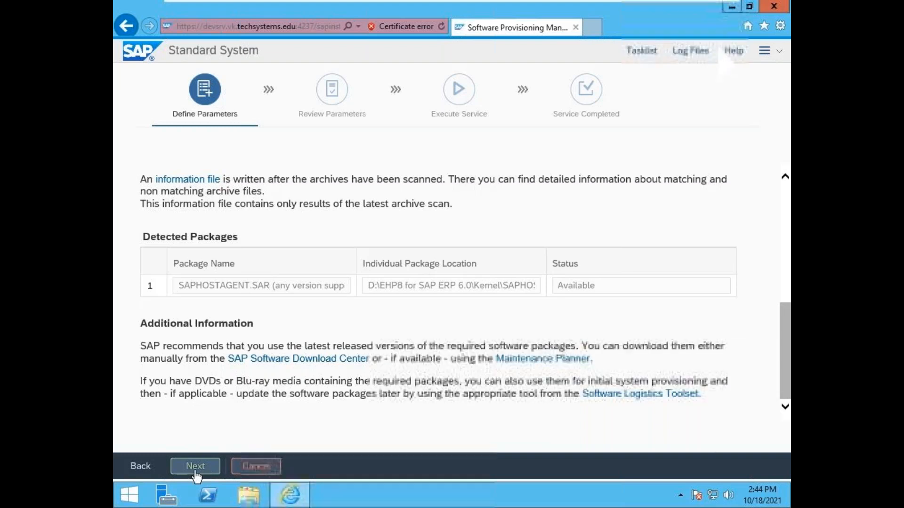
pyautogui.click(207, 473)
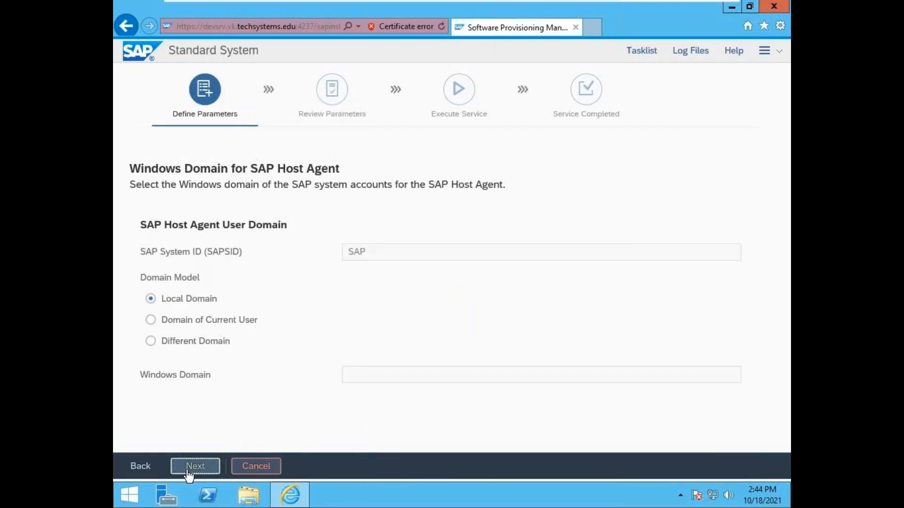
pyautogui.click(203, 472)
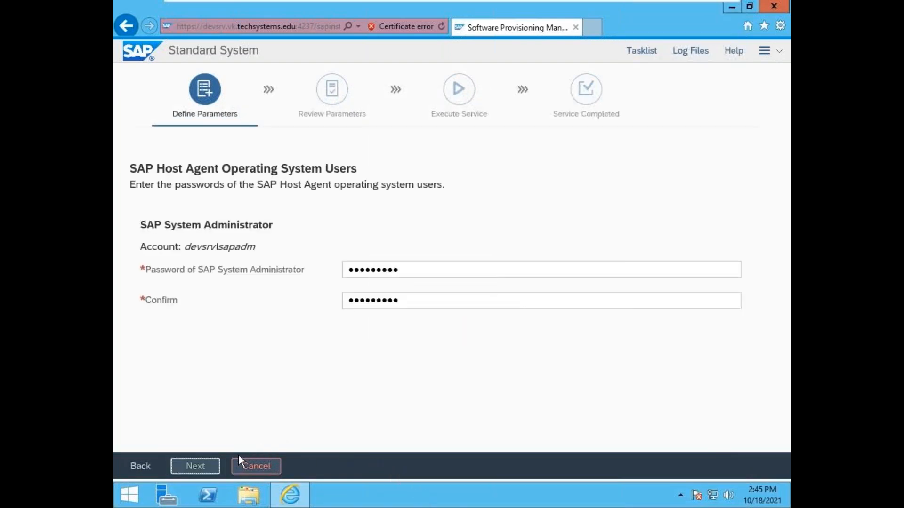
pyautogui.click(195, 467)
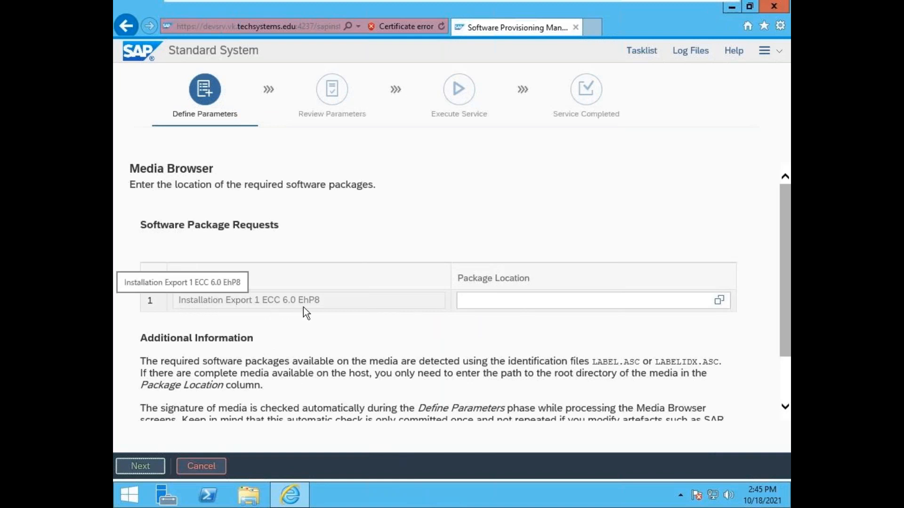
# Set the Installation Export 1 package location to D:\EHP8 for SAP ERP 6.0\Export\51050708 and proceed with the media check
pyautogui.click(719, 301)
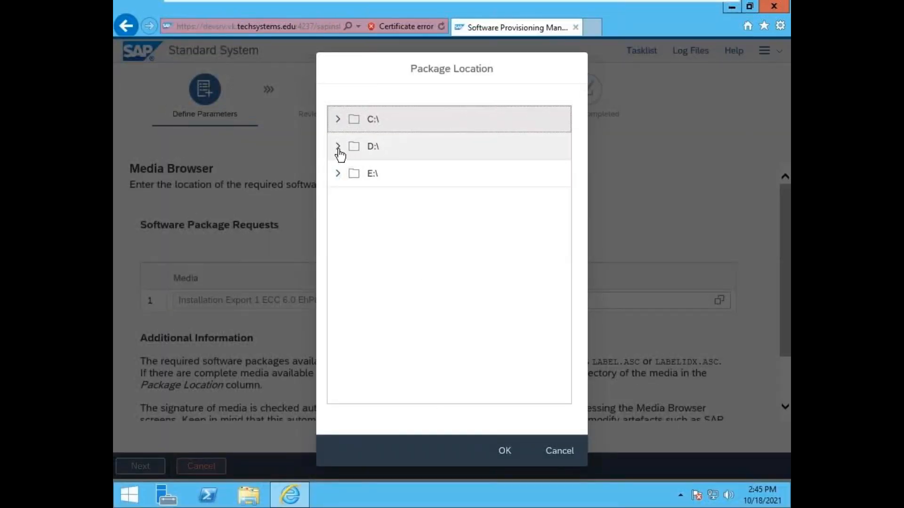
pyautogui.click(338, 147)
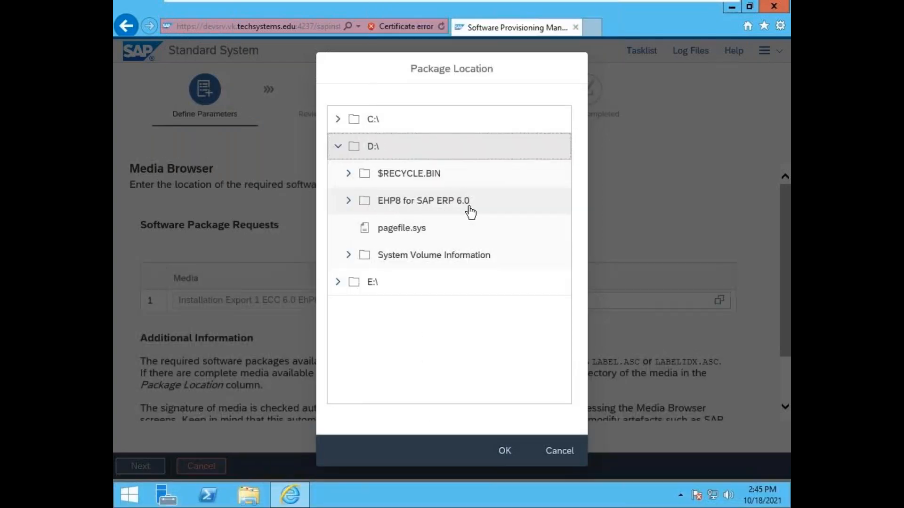
pyautogui.click(353, 204)
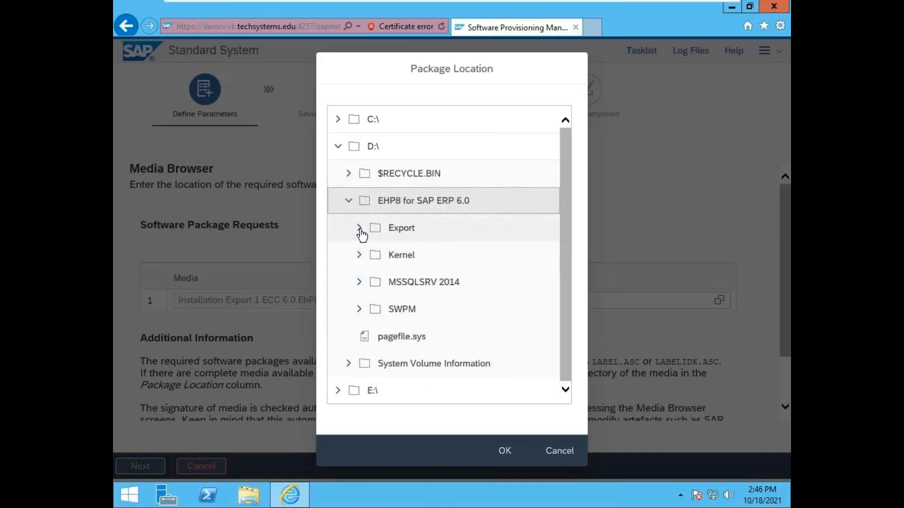
pyautogui.click(359, 229)
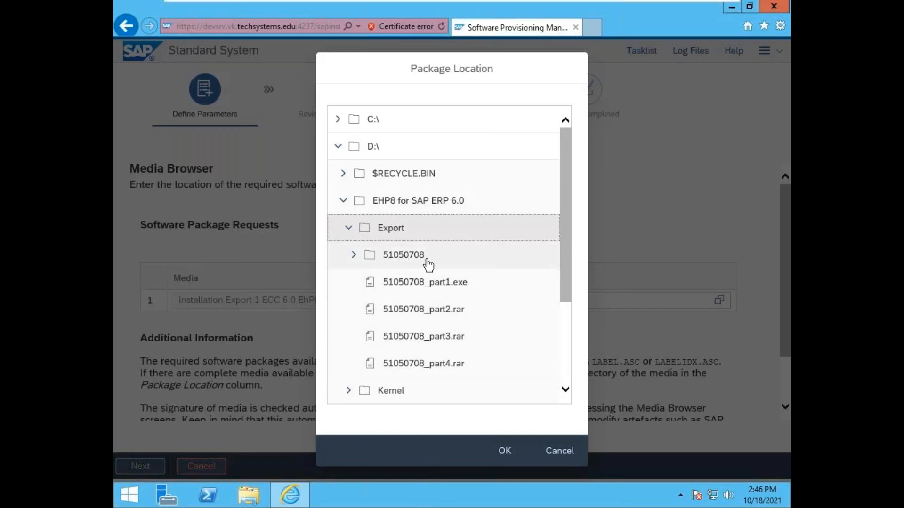
pyautogui.click(408, 258)
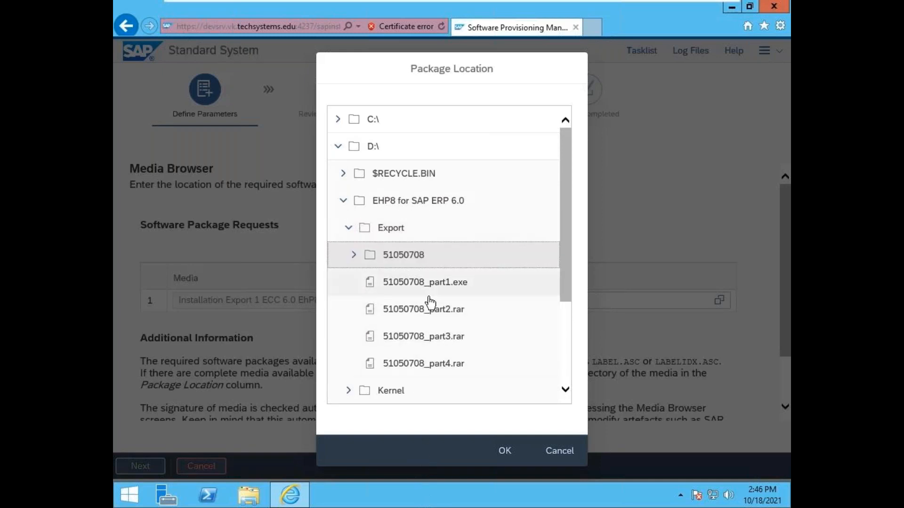
pyautogui.click(505, 452)
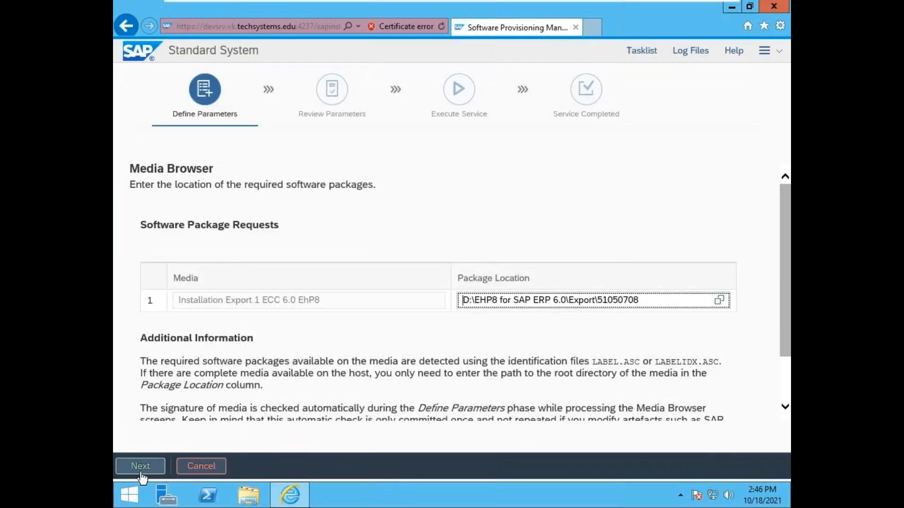
pyautogui.press('Return')
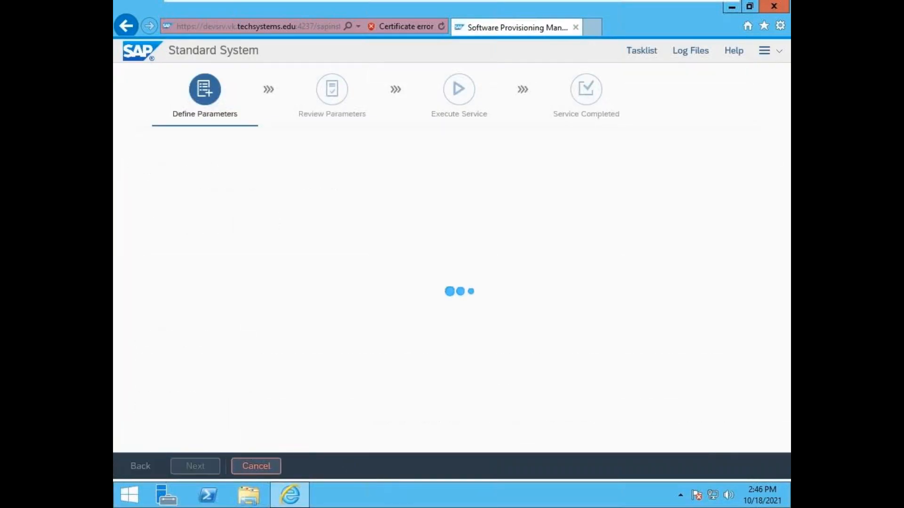
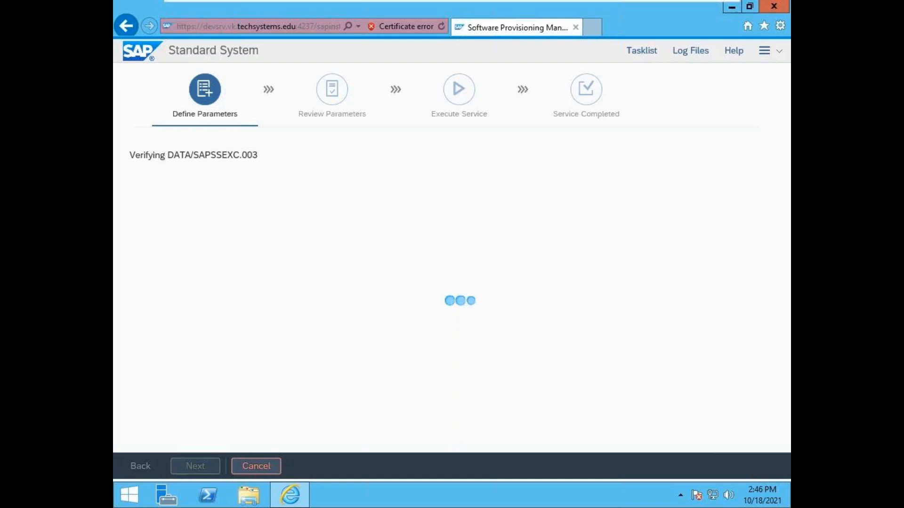
pyautogui.moveTo(525, 482); pyautogui.dragTo(541, 481)
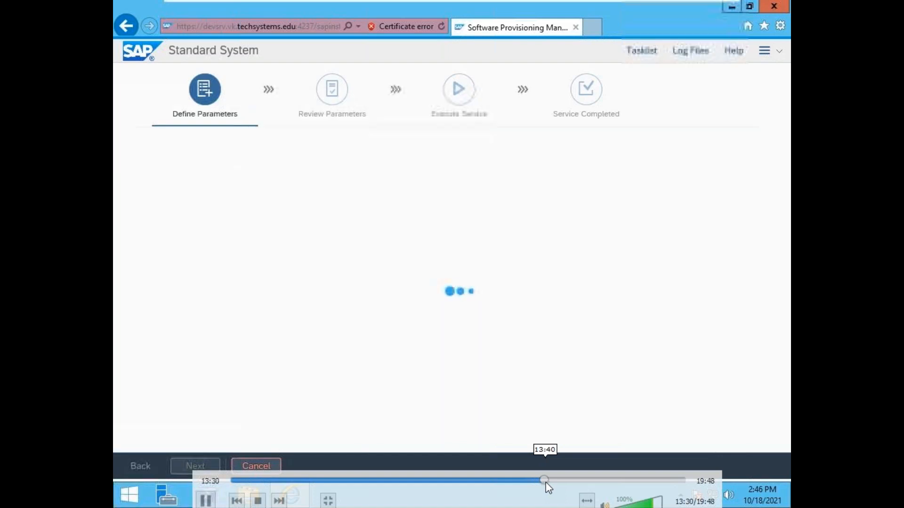
pyautogui.click(548, 482)
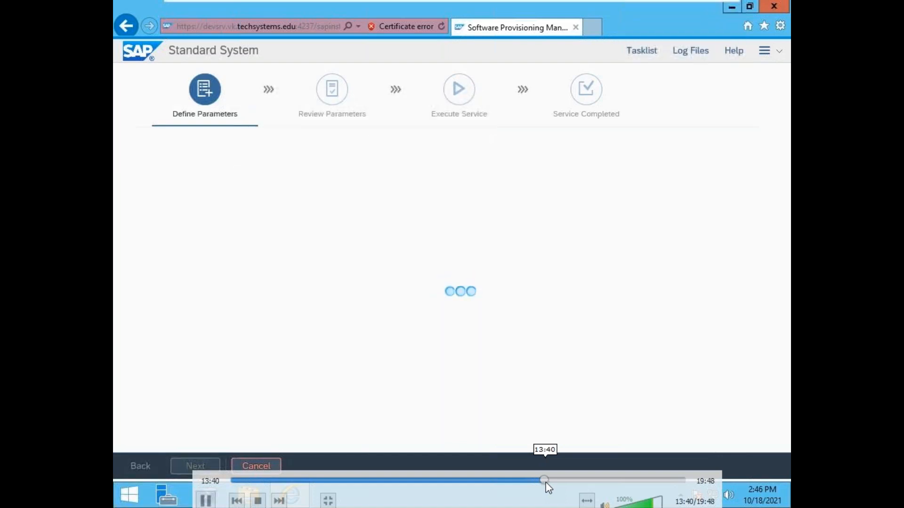
pyautogui.click(550, 482)
pyautogui.click(547, 482)
pyautogui.click(544, 483)
pyautogui.click(542, 483)
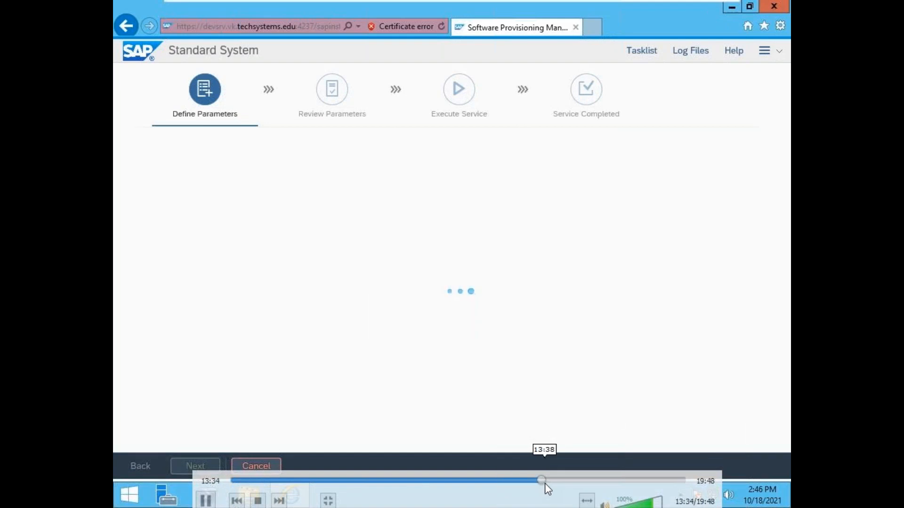
pyautogui.click(545, 482)
pyautogui.click(540, 481)
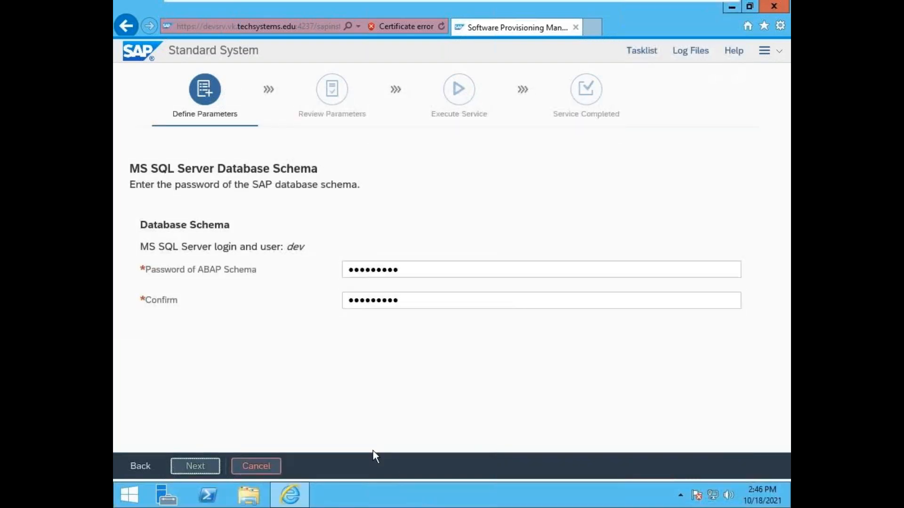
# Accept the prefilled ABAP schema password and choose 4 data files for small systems, proceeding to the database files configuration
pyautogui.click(195, 470)
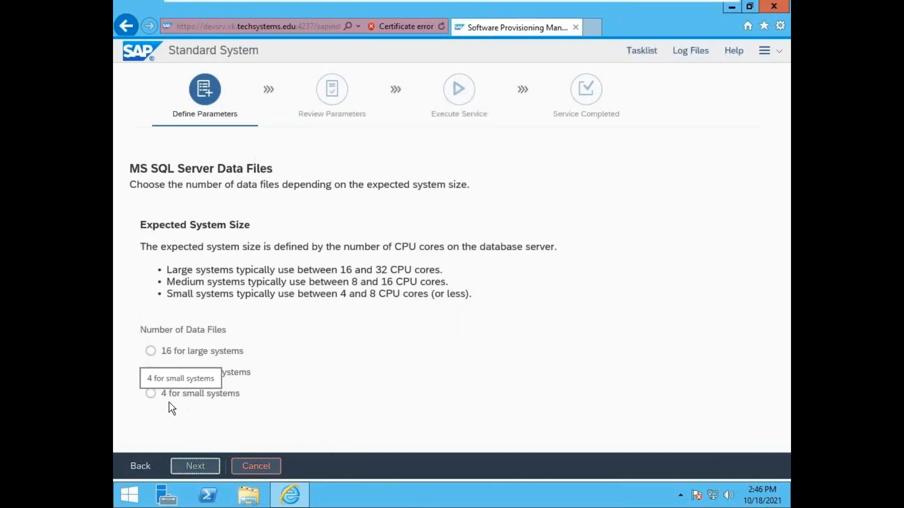
pyautogui.click(153, 395)
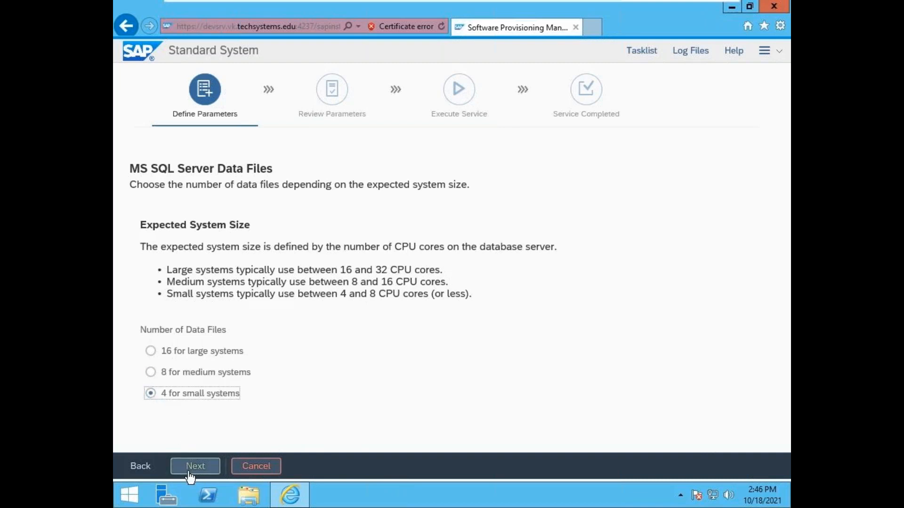
pyautogui.click(205, 470)
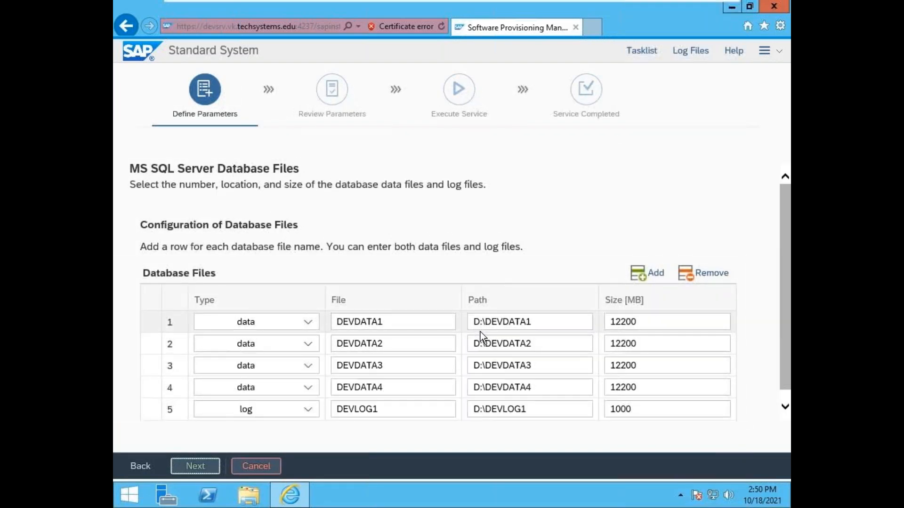
# Change the paths of the four data files to D:\DEV\DEVDATA1, D:\DEV\DEVDATA2, D:\DEV\DEVDATA3 and D:\DEV\DEVDATA4
pyautogui.click(487, 322)
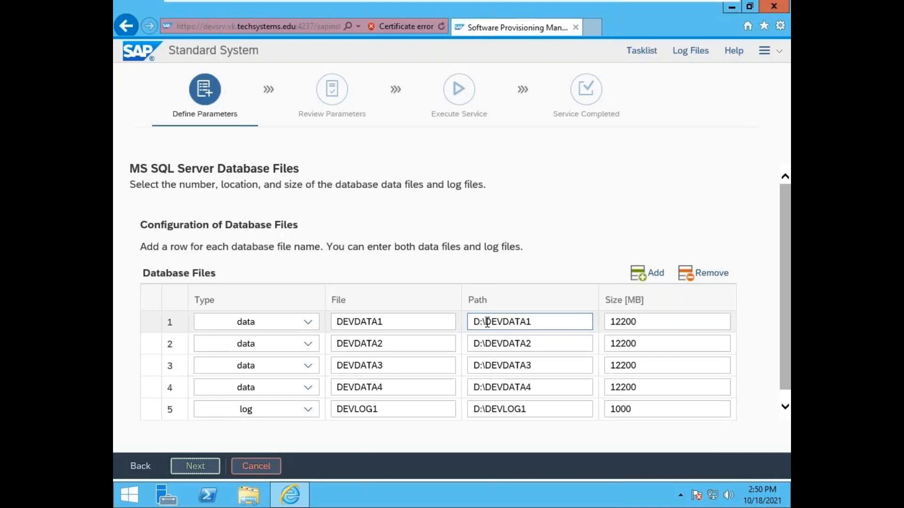
pyautogui.click(487, 322)
pyautogui.write('DEV\\')
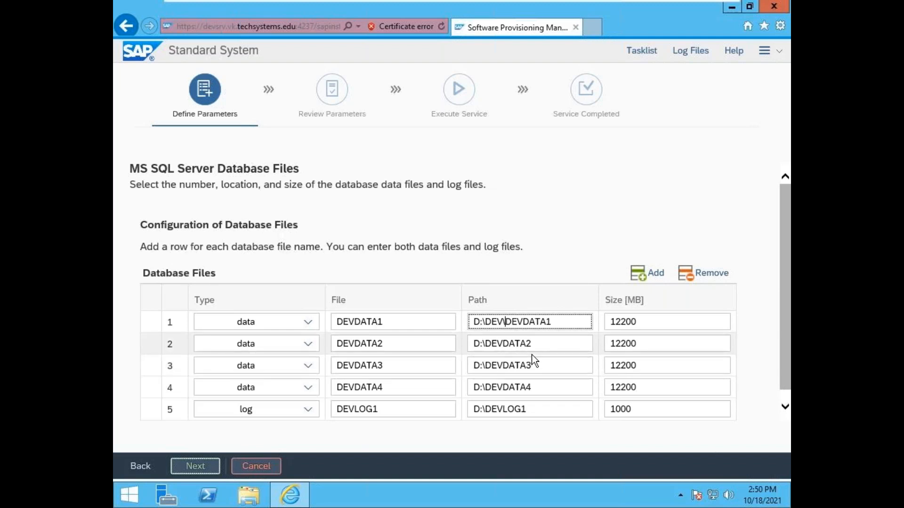
pyautogui.click(486, 344)
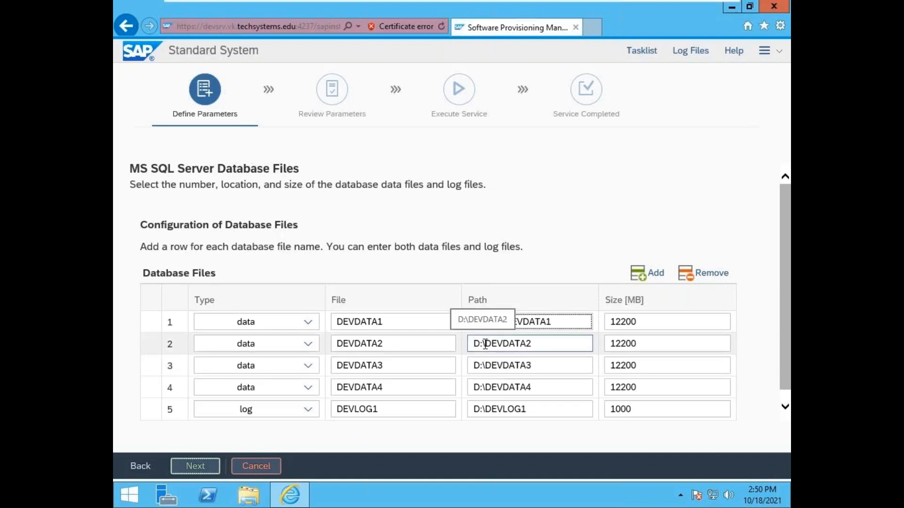
pyautogui.write('DEV')
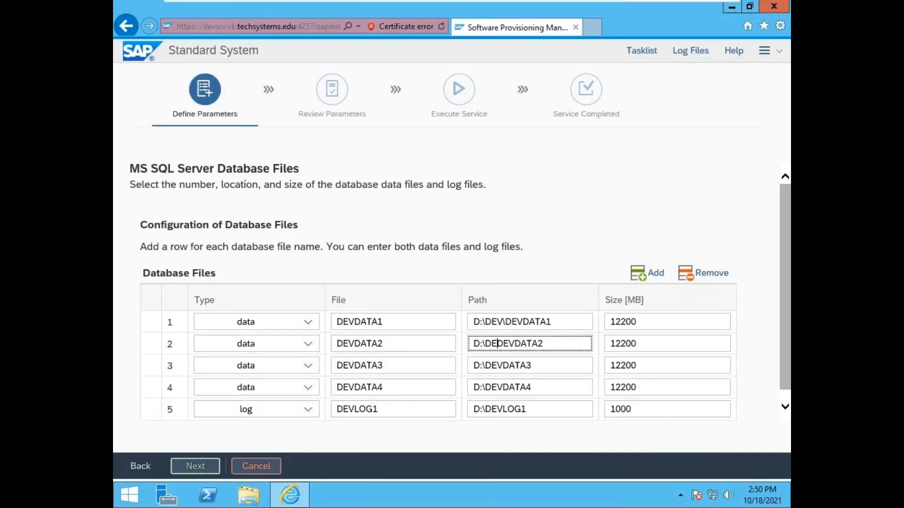
pyautogui.write('\\')
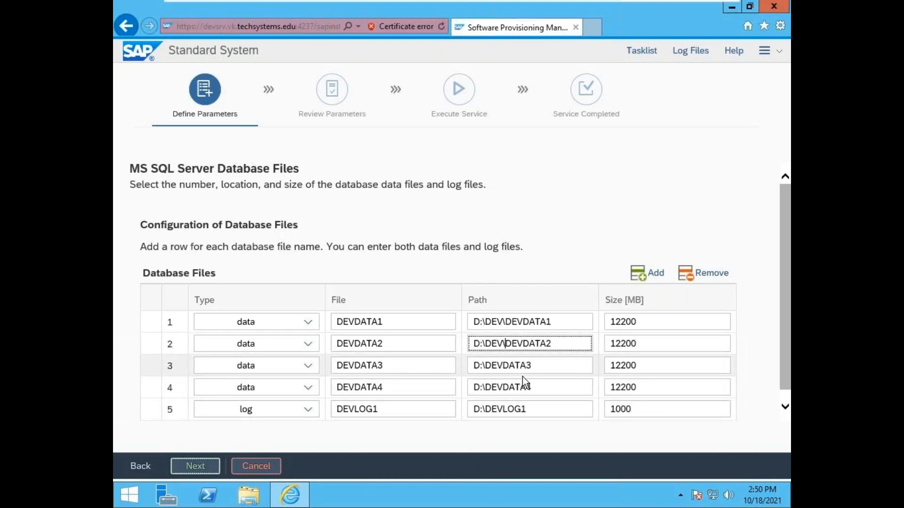
pyautogui.click(486, 365)
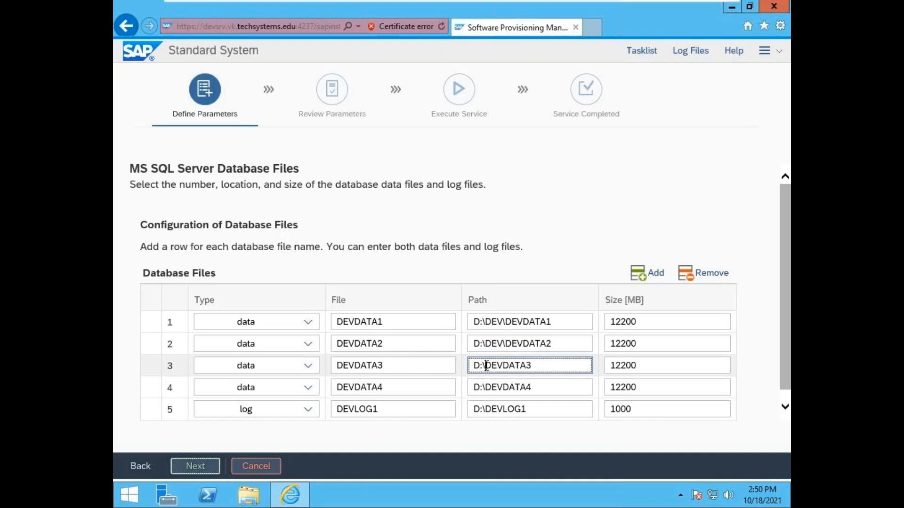
pyautogui.write('DEV\\')
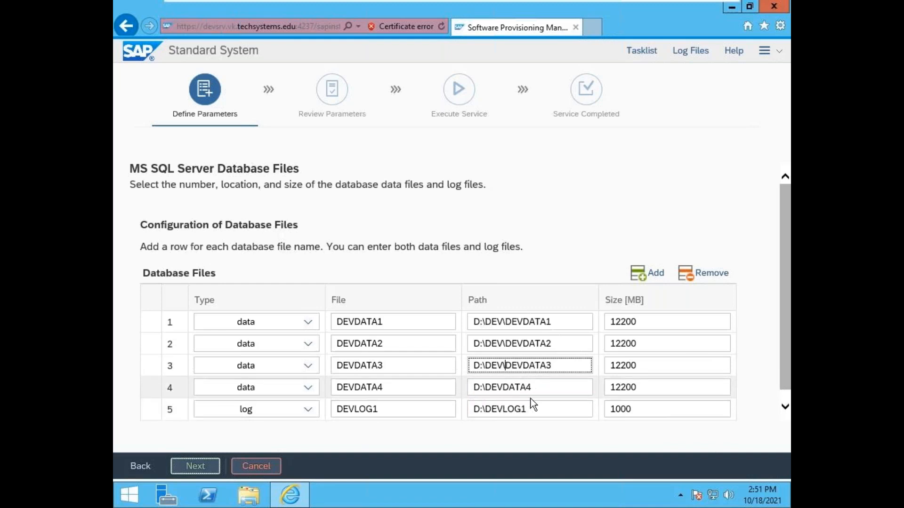
pyautogui.click(486, 390)
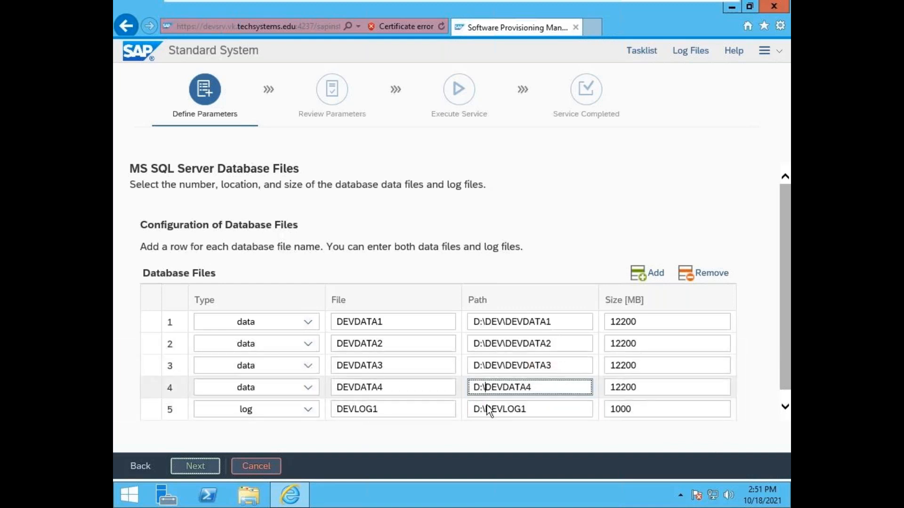
pyautogui.write('DEV\\')
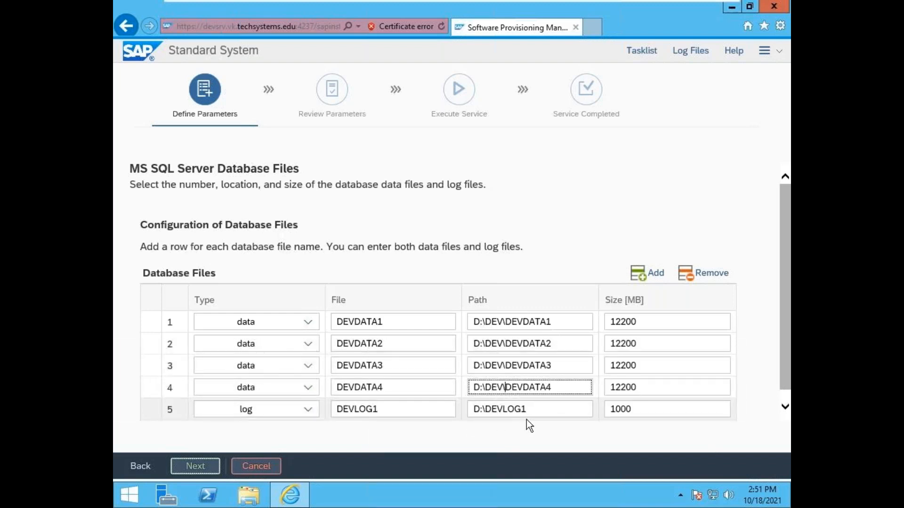
# Change the log file path to D:\DEV\DEVLOG1 and proceed to the tempdb configuration
pyautogui.click(487, 412)
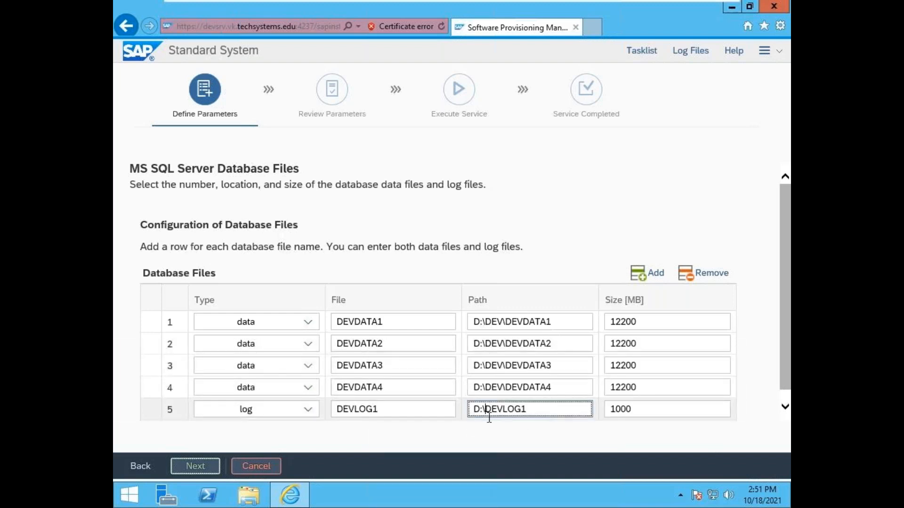
pyautogui.write('DEV\\')
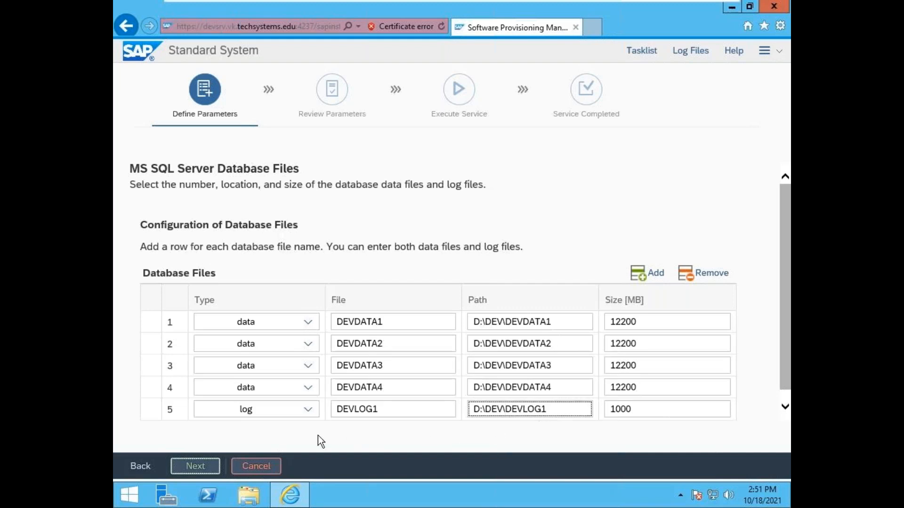
pyautogui.click(193, 466)
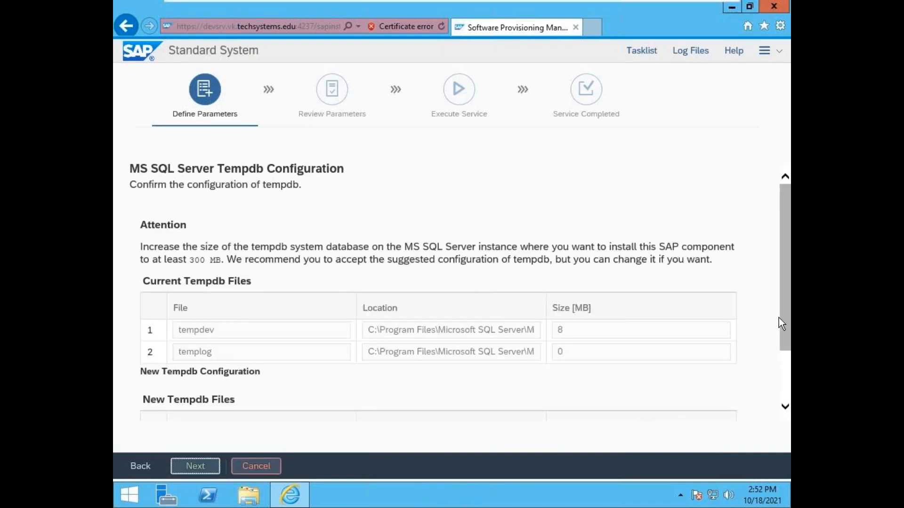
# Set the new tempdb file locations to D:\DEV\TEMPDB\tempdev.mdf and D:\DEV\TEMPDB\templog.ldf, proceeding to the memory configuration
pyautogui.scroll(-2, 784, 377)
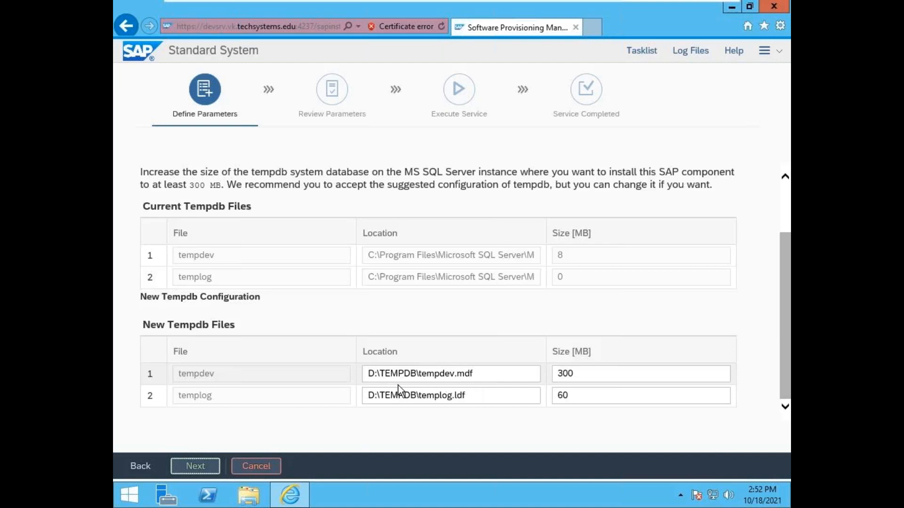
pyautogui.click(381, 374)
pyautogui.write('DEV\\')
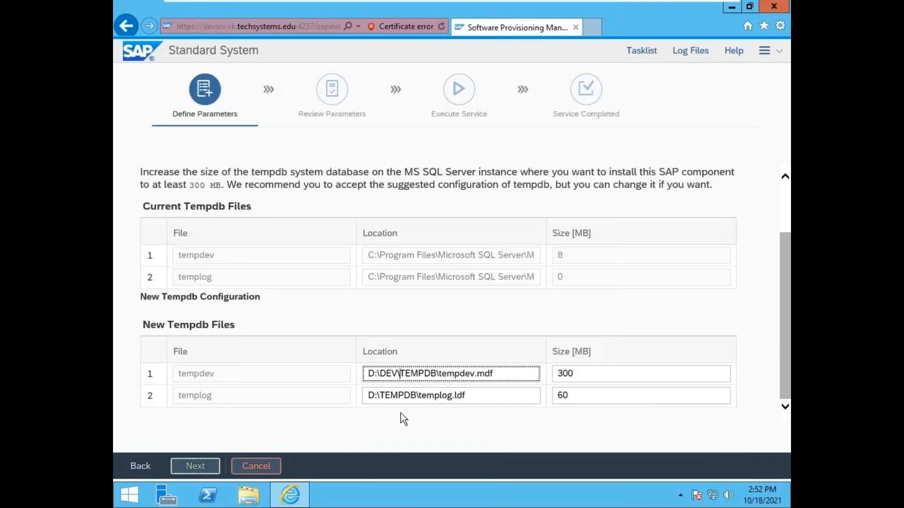
pyautogui.click(380, 395)
pyautogui.write('DEV\\')
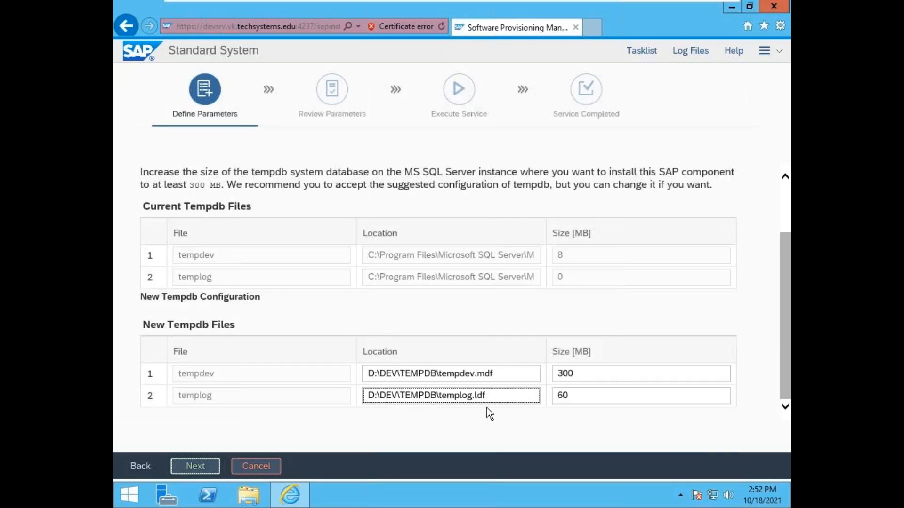
pyautogui.click(196, 473)
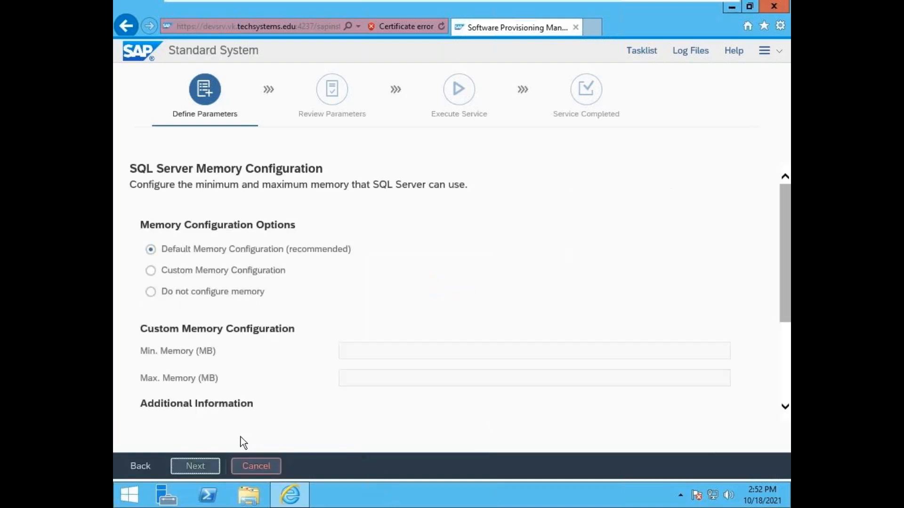
# Accept the default memory, MAXDOP and table declustering options and 3 parallel import jobs, proceeding to the PAS and ASCS instance settings
pyautogui.click(195, 467)
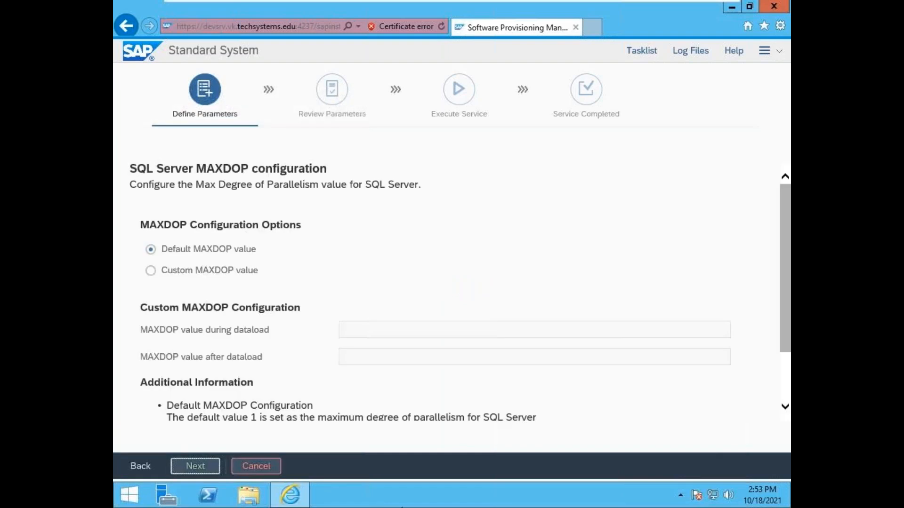
pyautogui.click(195, 466)
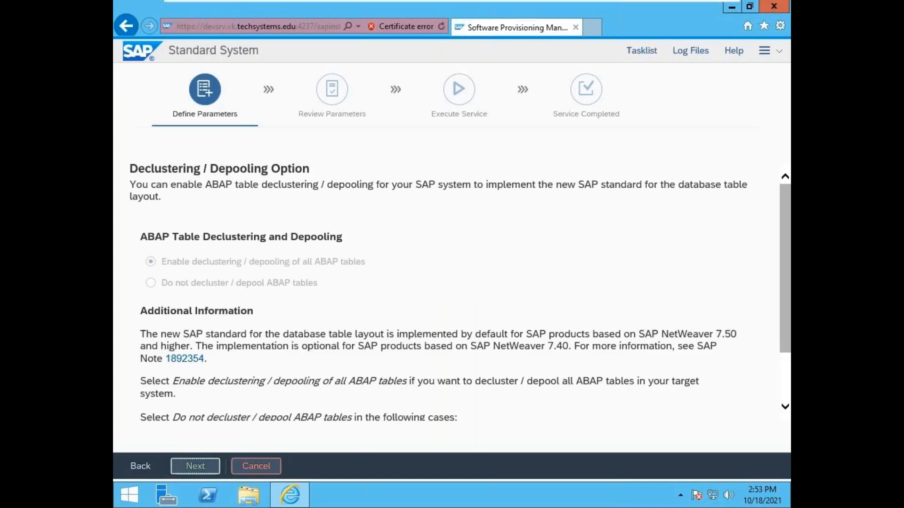
pyautogui.click(195, 467)
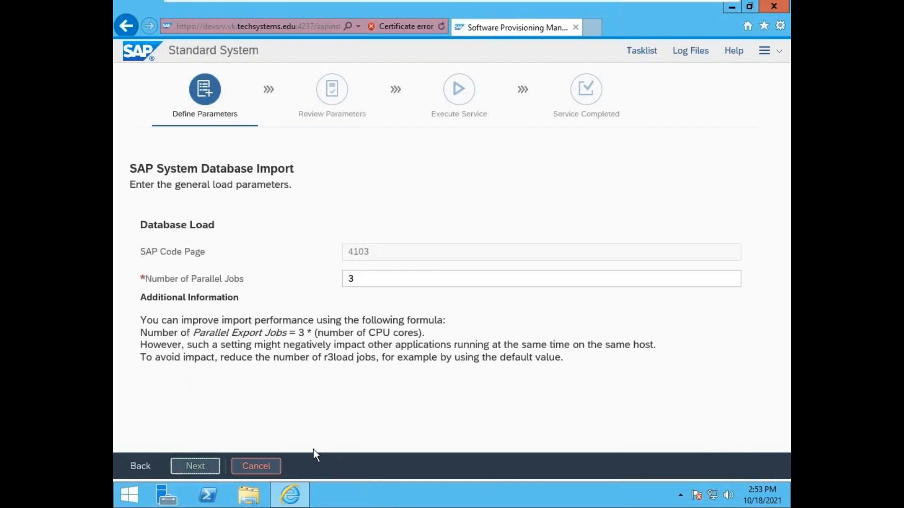
pyautogui.click(201, 473)
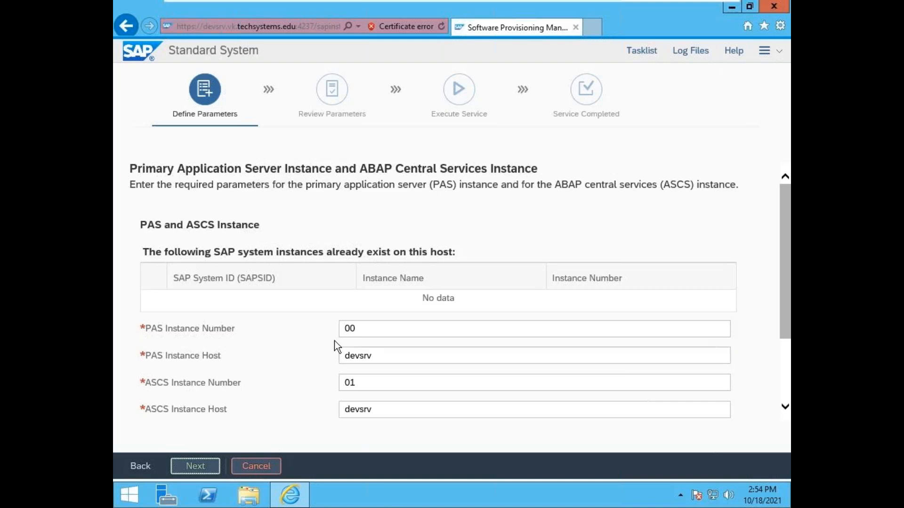
# Set the PAS instance number to 11 and the ASCS instance number to 10, proceeding to the message server ports
pyautogui.moveTo(357, 329); pyautogui.dragTo(334, 330)
pyautogui.write('11')
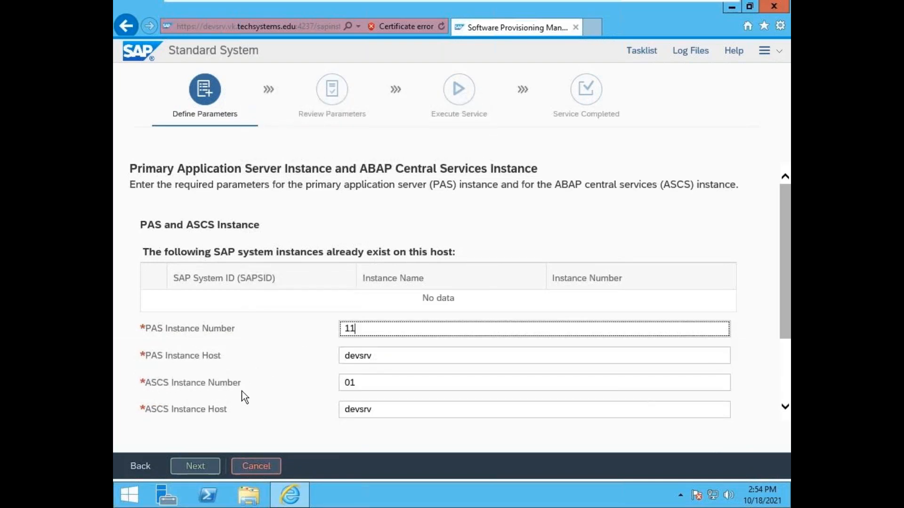
pyautogui.click(354, 386)
pyautogui.doubleClick(349, 383)
pyautogui.write('10')
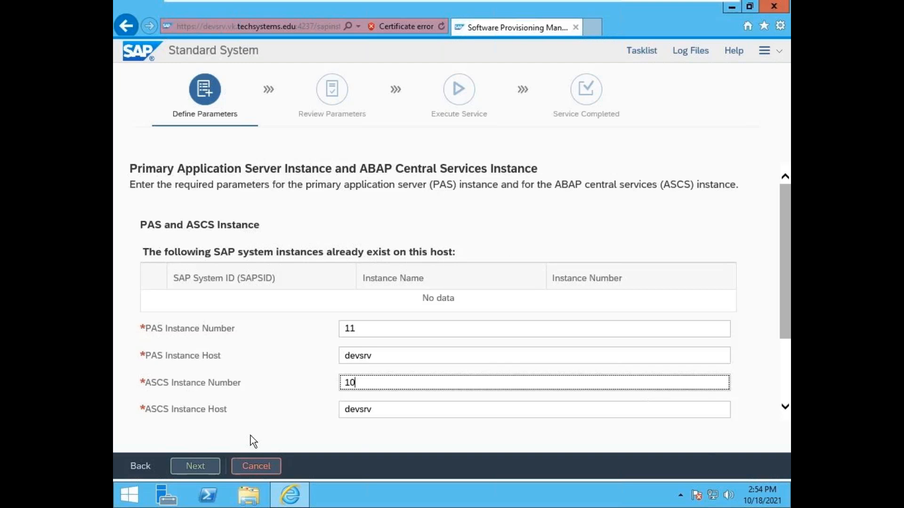
pyautogui.click(195, 467)
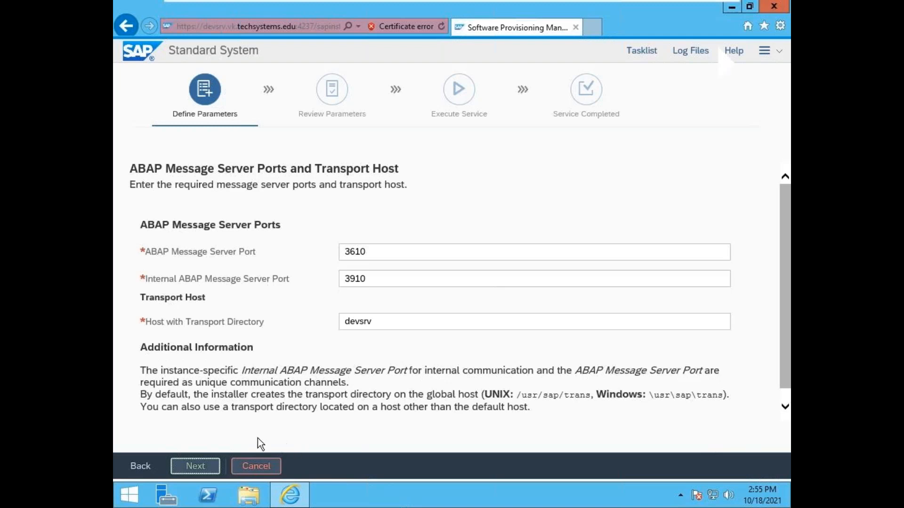
# Accept message server ports 3610 and 3910, transport host devsrv, and 10 dialog and 6 batch work processes
pyautogui.click(198, 467)
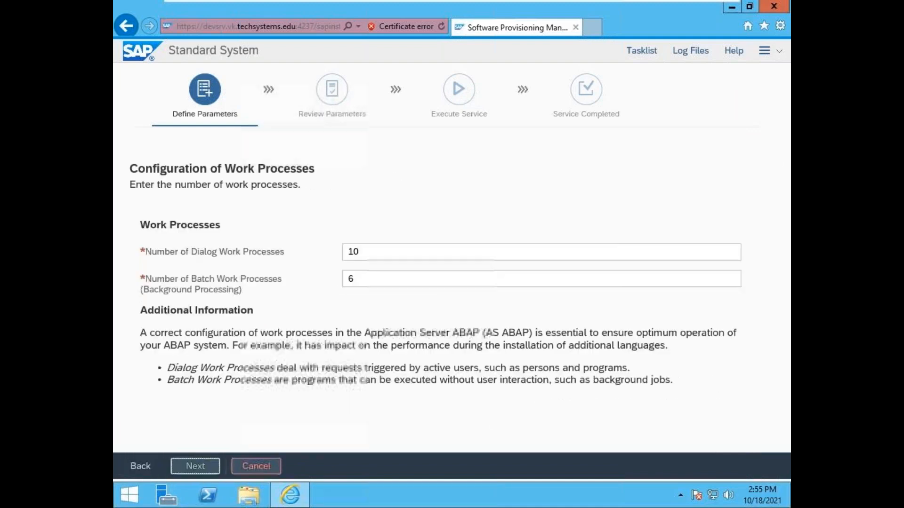
pyautogui.click(196, 471)
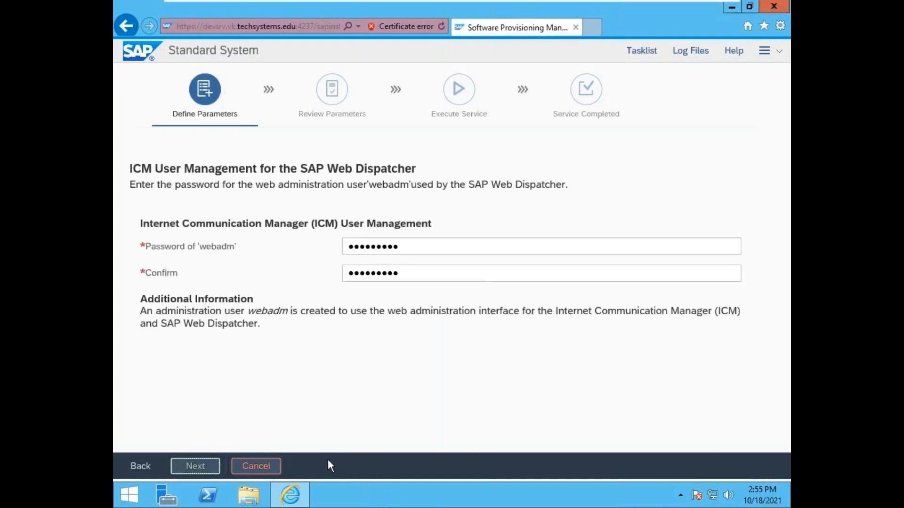
# Keep the prefilled webadm password, and accept no SLD destination and no message server access control list
pyautogui.click(188, 471)
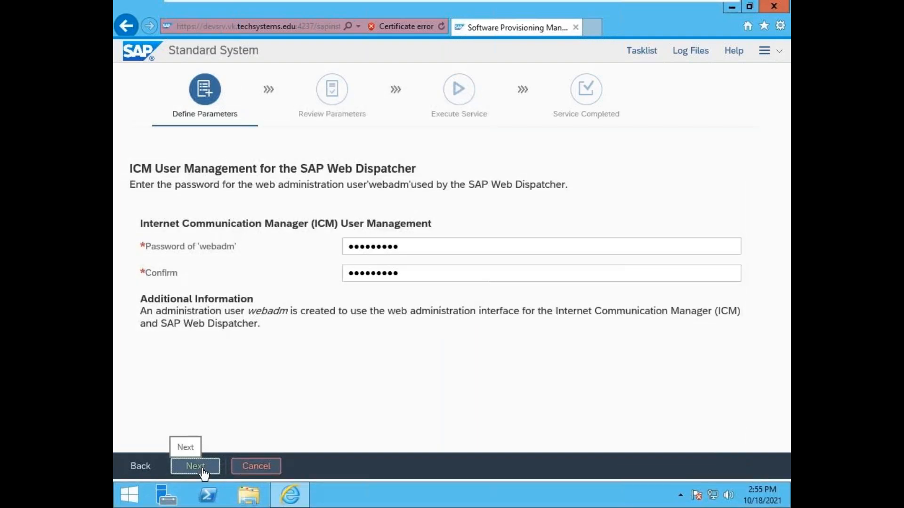
pyautogui.click(190, 469)
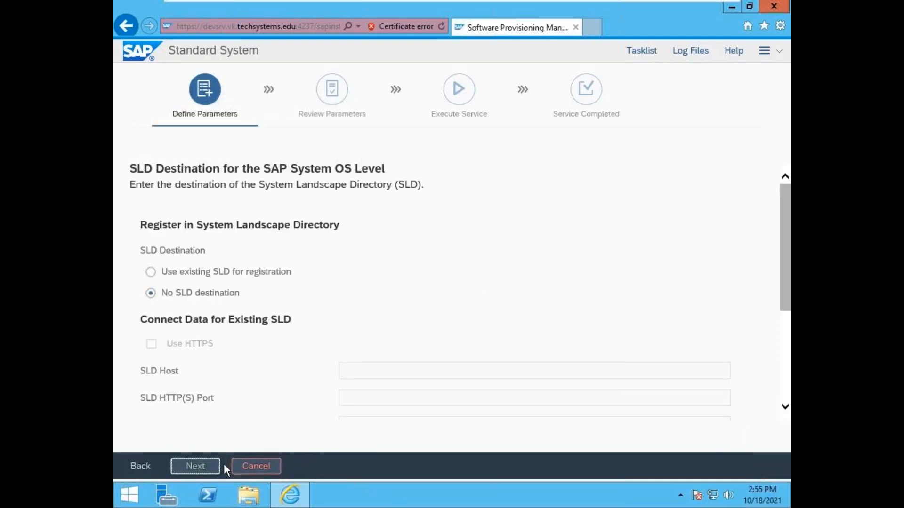
pyautogui.click(196, 467)
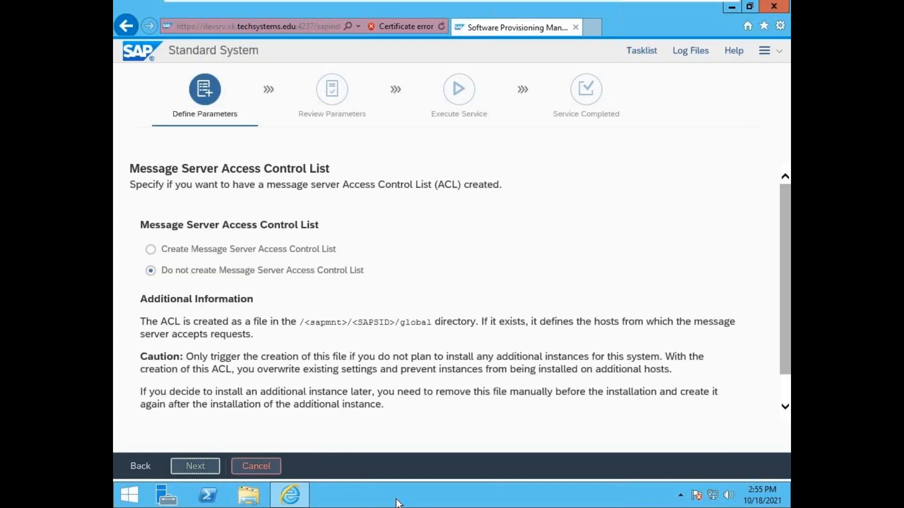
pyautogui.click(191, 473)
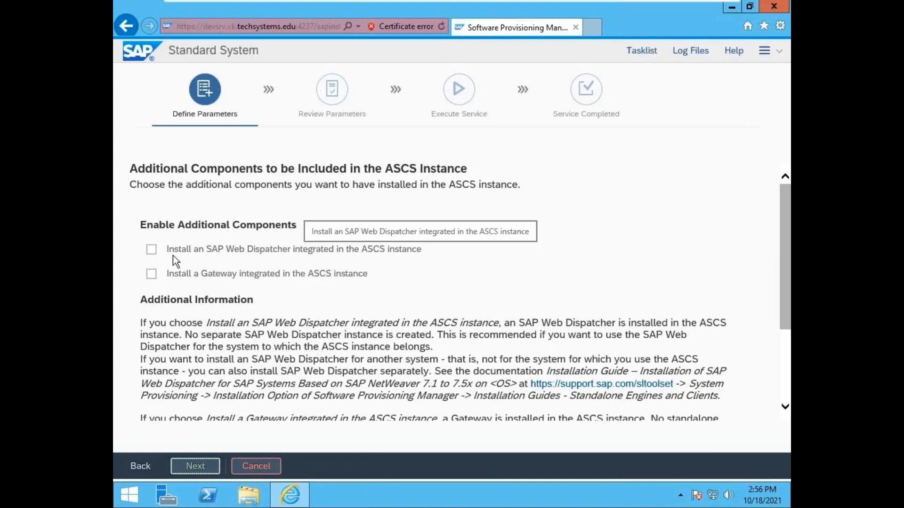
# Include an SAP Web Dispatcher integrated in the ASCS instance and accept its default parameters with HTTPS port 44310
pyautogui.click(151, 250)
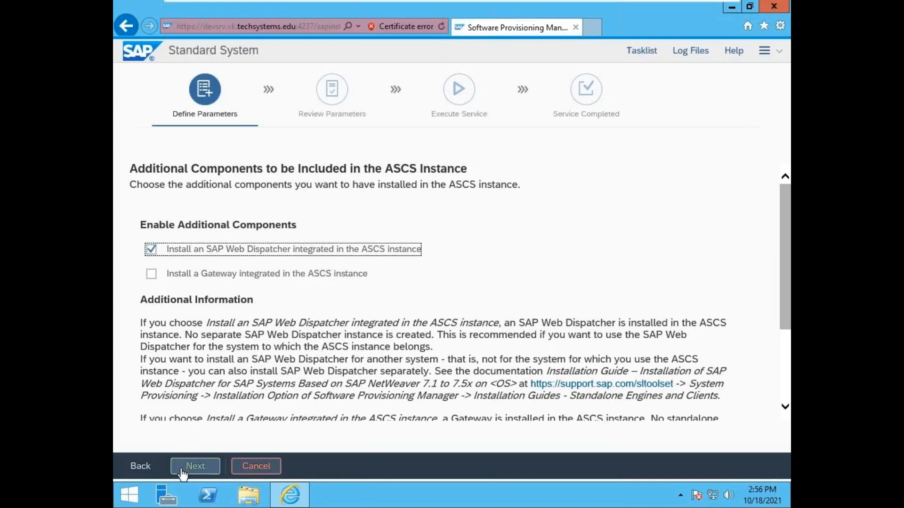
pyautogui.click(199, 473)
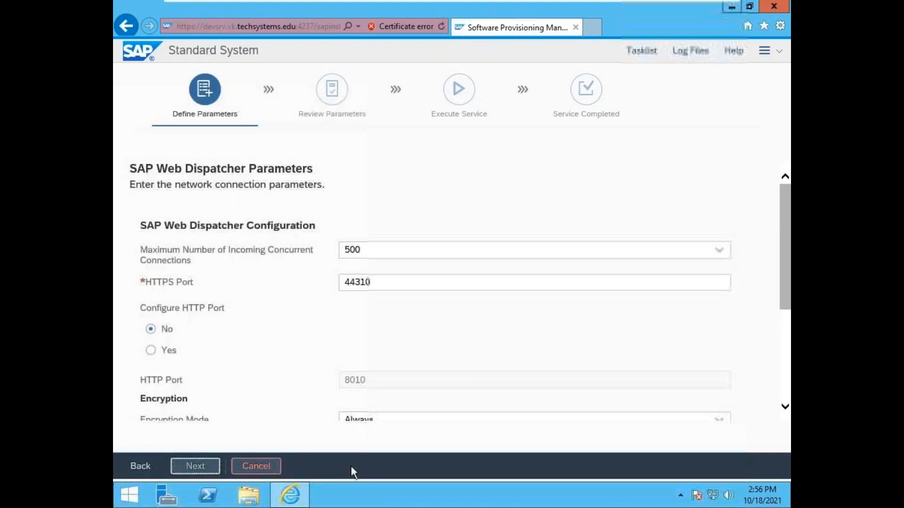
pyautogui.click(195, 468)
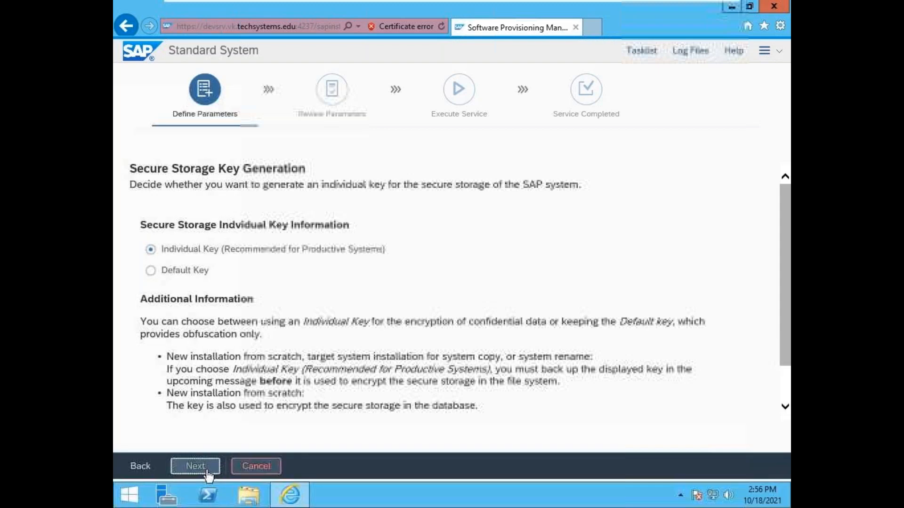
# Accept an individual secure storage key and start the installation from the parameter summary
pyautogui.click(196, 467)
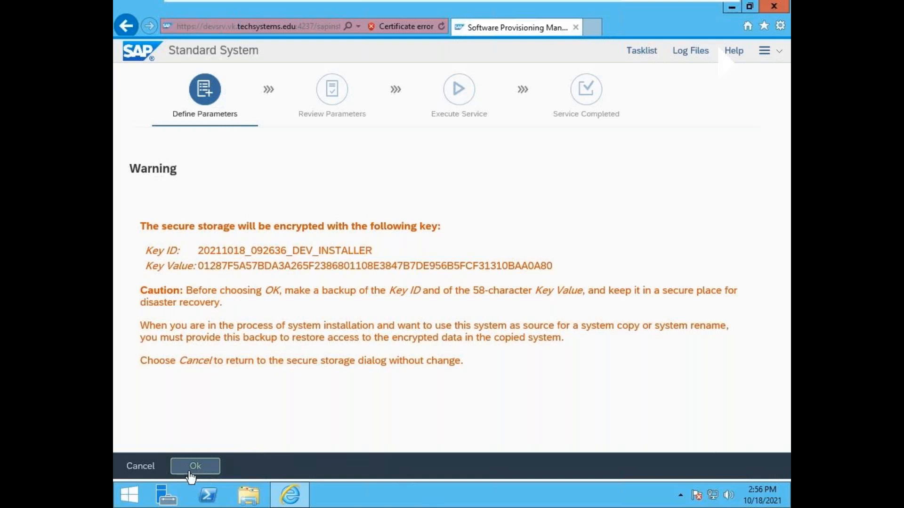
pyautogui.click(195, 468)
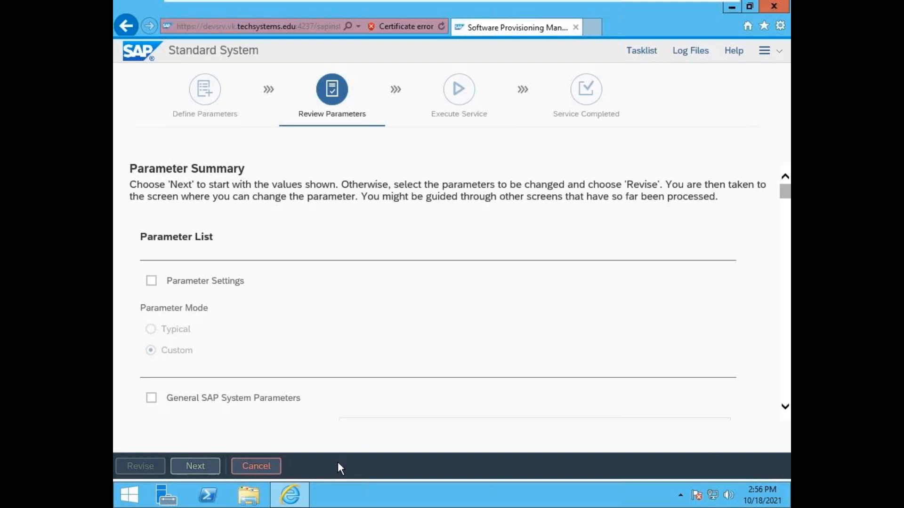
pyautogui.click(190, 474)
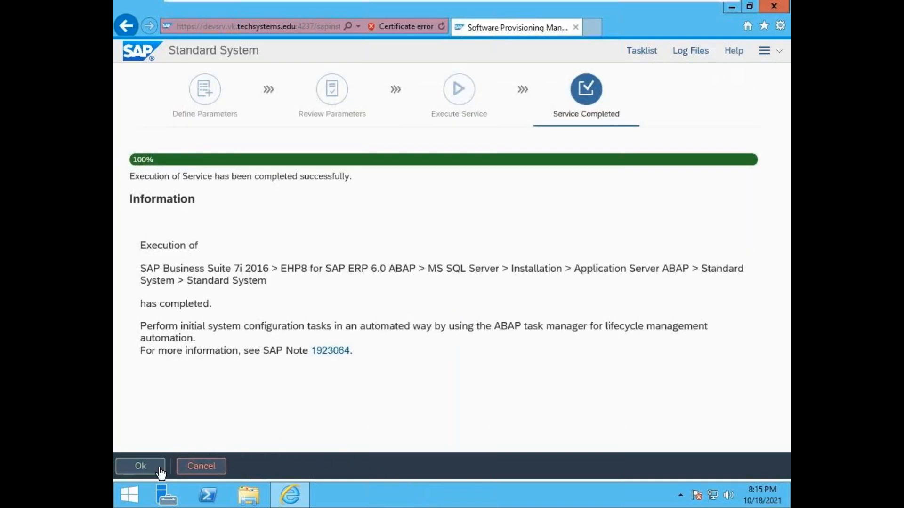
# Acknowledge the completed installation, dismiss the SAP feedback form, exit the installer and close the browser
pyautogui.click(140, 475)
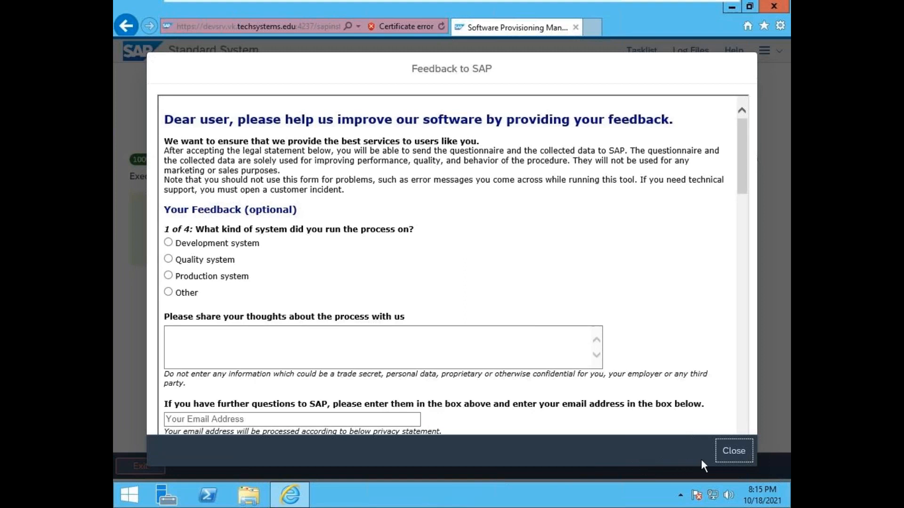
pyautogui.click(729, 452)
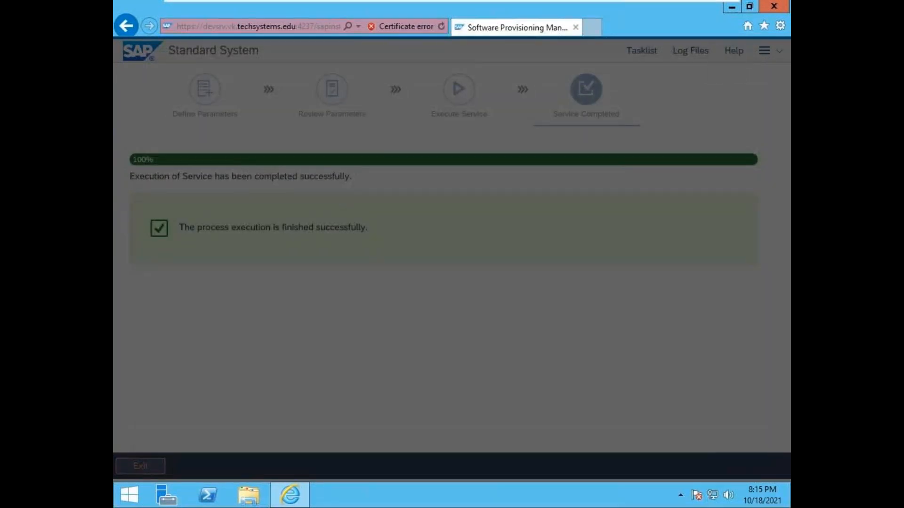
pyautogui.click(678, 480)
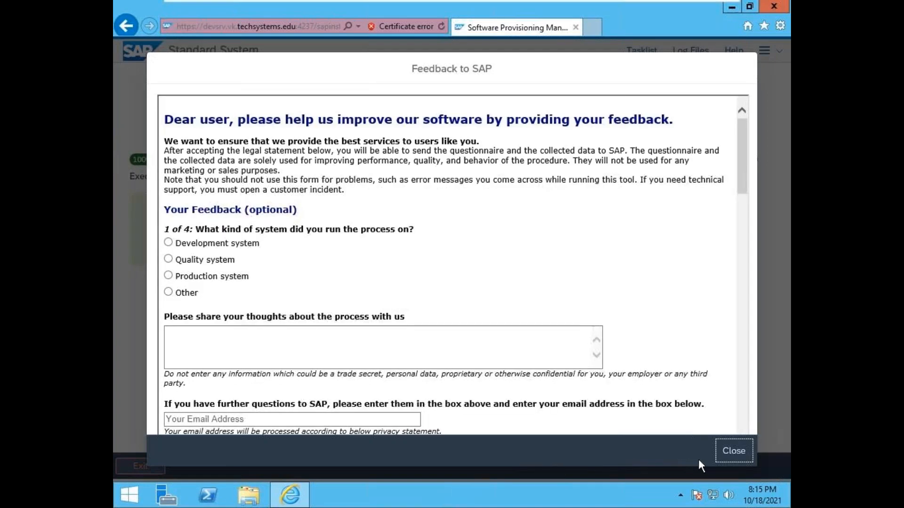
pyautogui.click(732, 452)
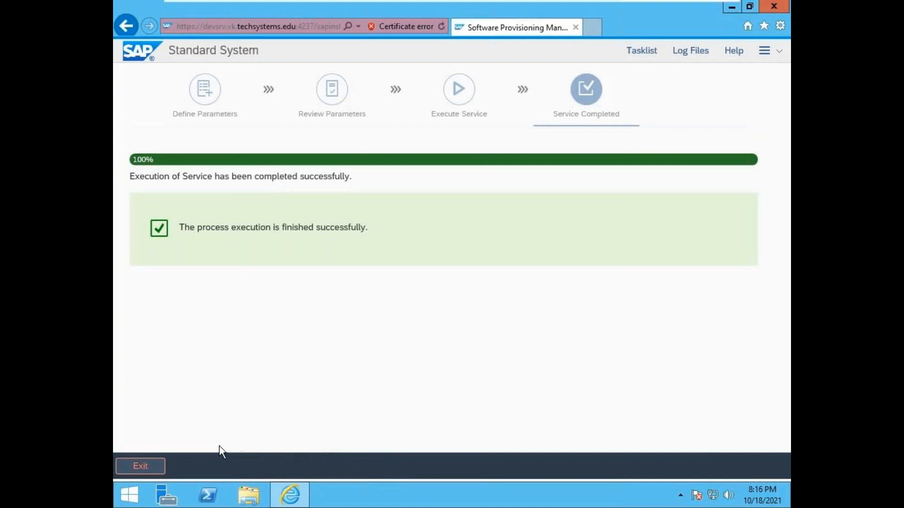
pyautogui.click(142, 470)
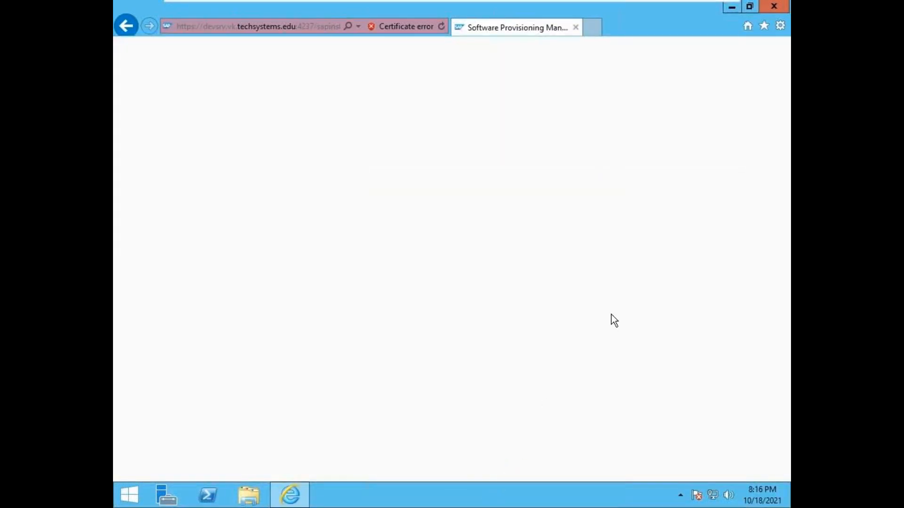
pyautogui.click(775, 8)
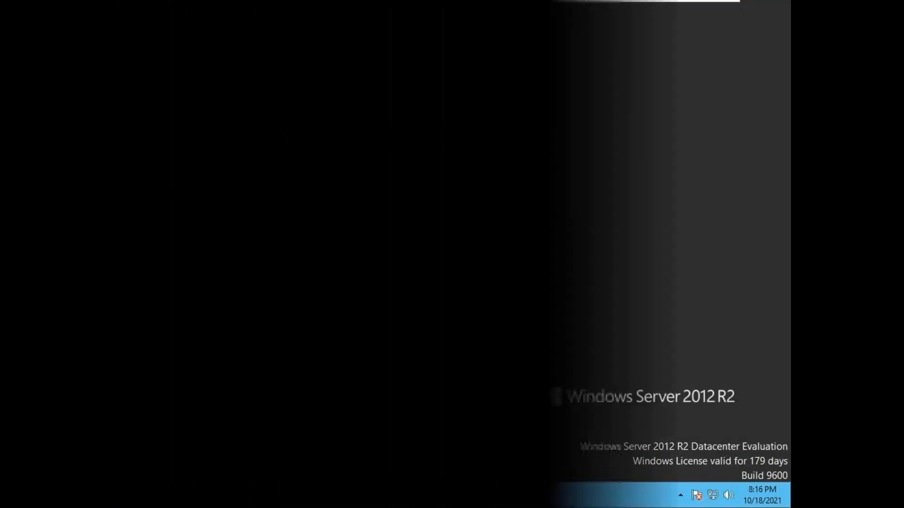
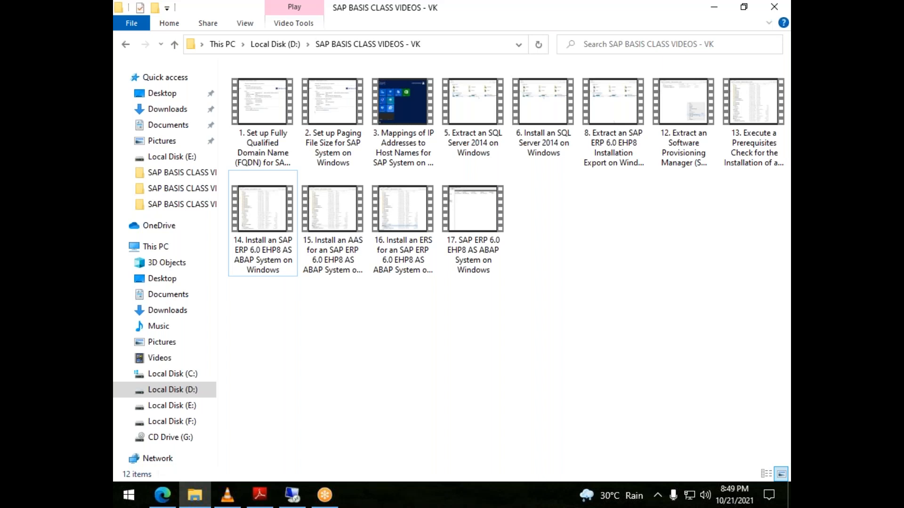
# Play the video file "15. Install an AAS for an SAP ERP 6.0 EHP8 AS ABAP System on Windows" from the class videos folder
pyautogui.click(529, 29)
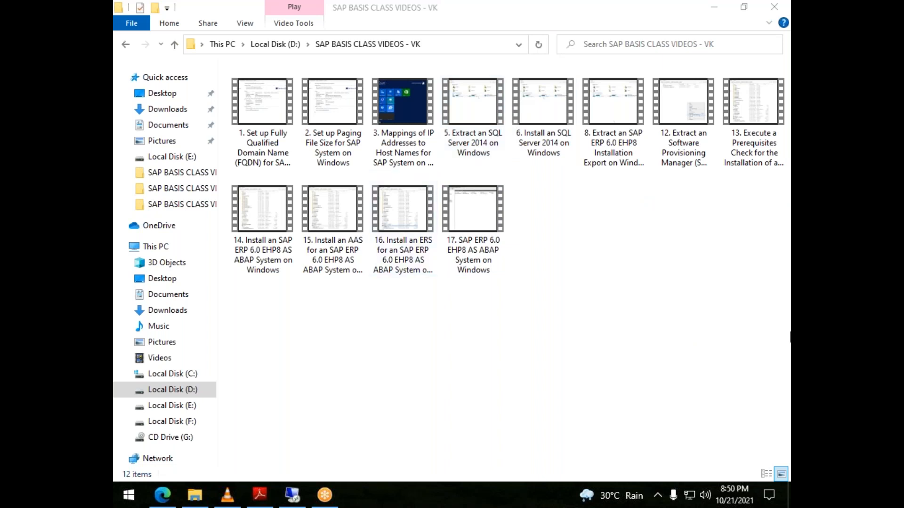
pyautogui.click(336, 256)
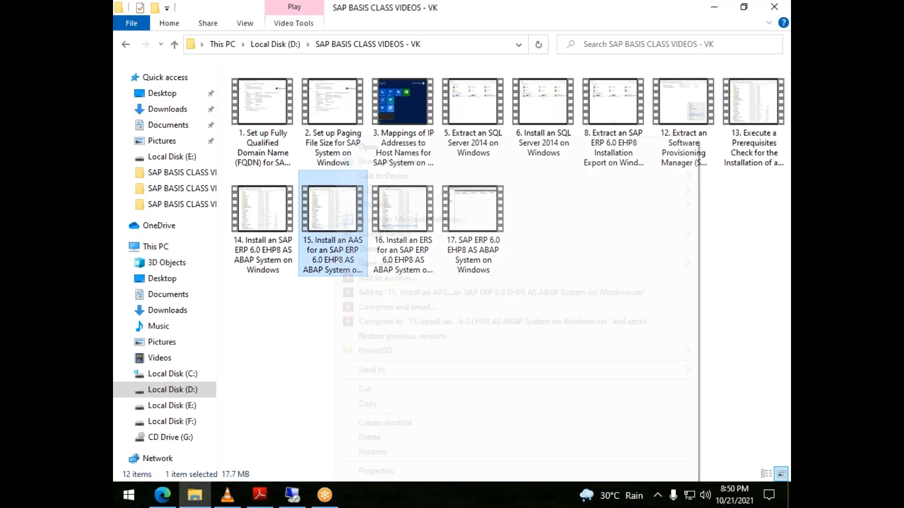
pyautogui.rightClick(336, 258)
pyautogui.moveTo(411, 264)
pyautogui.click(271, 308)
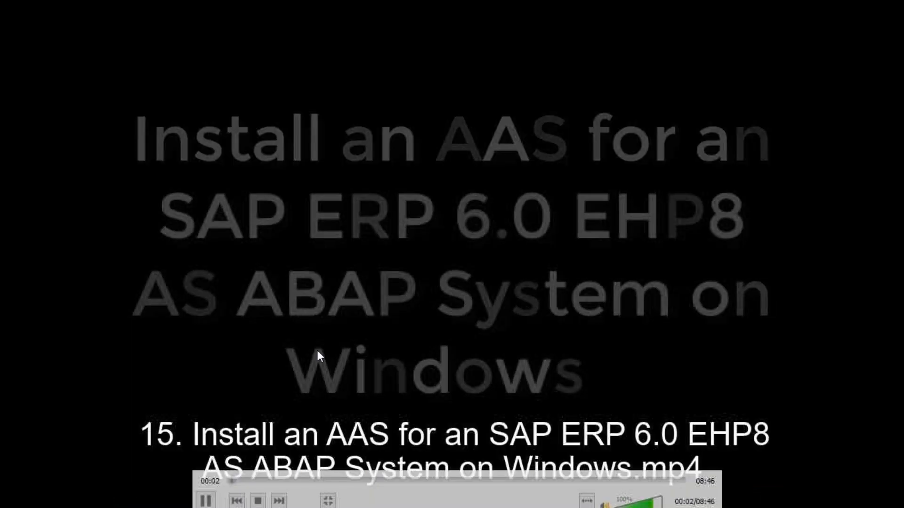
pyautogui.doubleClick(340, 319)
pyautogui.doubleClick(344, 318)
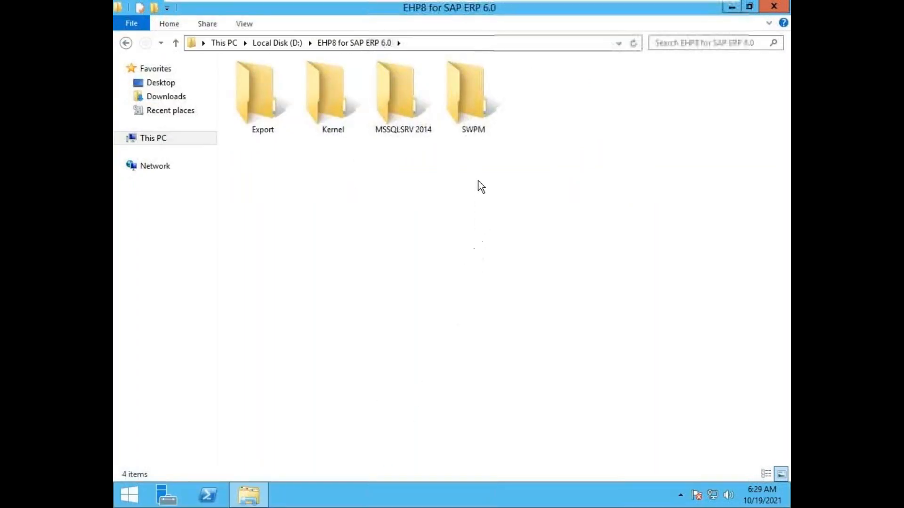
# Launch sapinst from the SWPM folder in D:\EHP8 for SAP ERP 6.0 and close the folder window
pyautogui.doubleClick(476, 132)
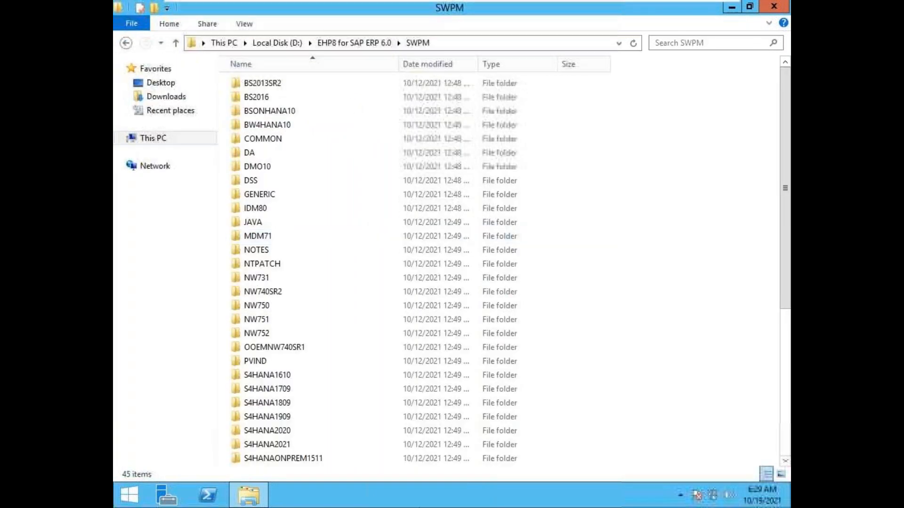
pyautogui.moveTo(784, 275); pyautogui.dragTo(785, 424)
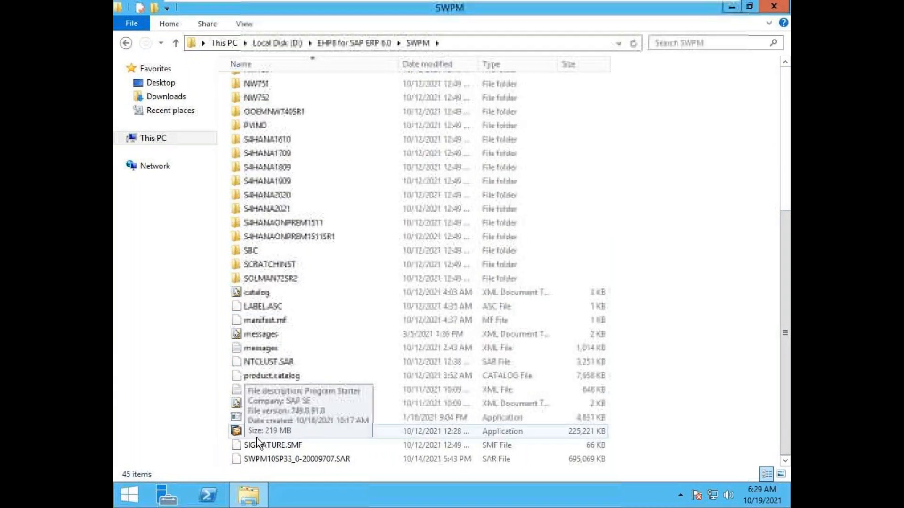
pyautogui.doubleClick(269, 437)
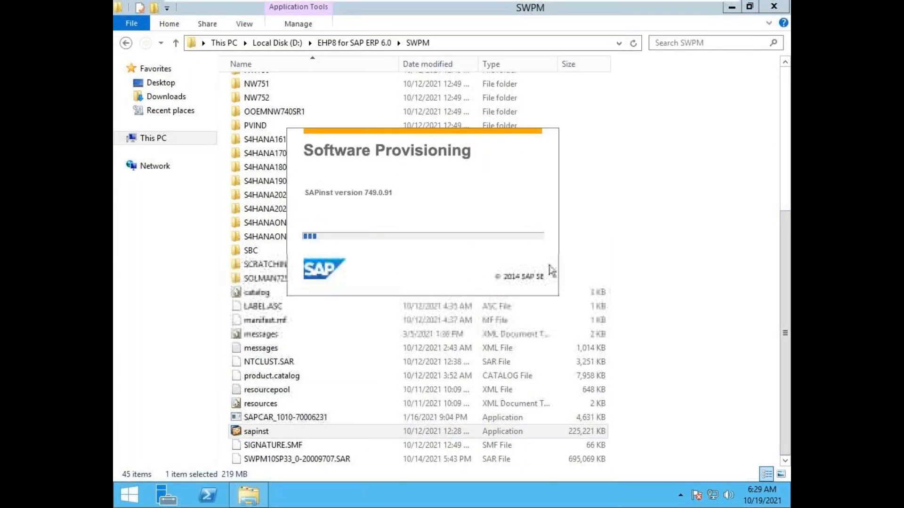
pyautogui.click(772, 8)
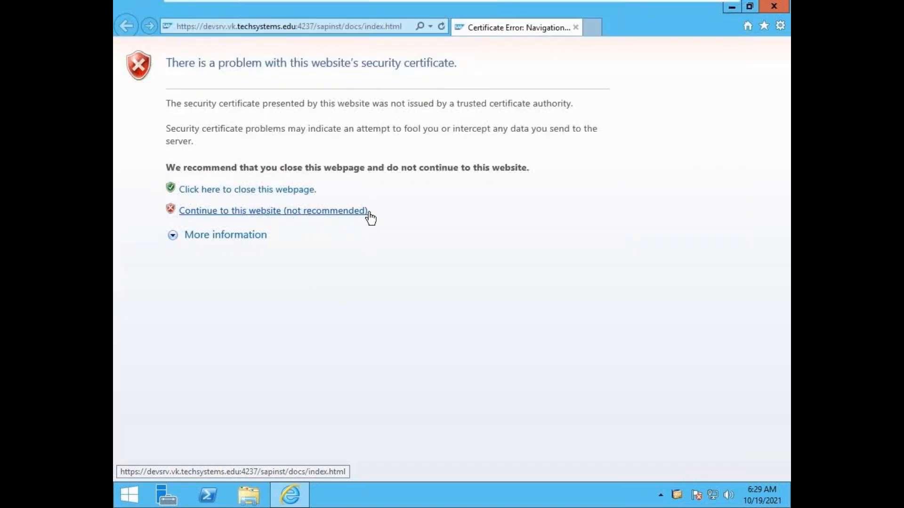
# Continue past the certificate warning and log on to the installer page as Administrator with the account password
pyautogui.click(337, 213)
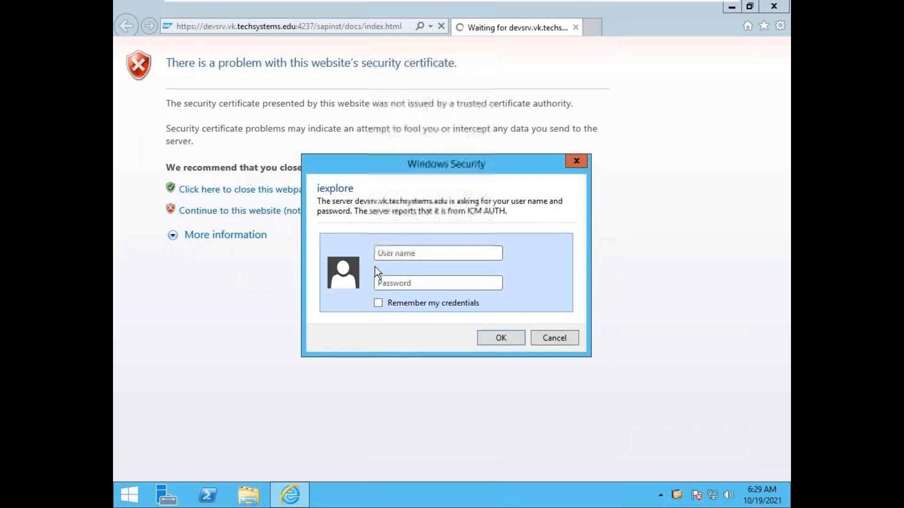
pyautogui.click(416, 255)
pyautogui.press('capslock')
pyautogui.write('Administrator')
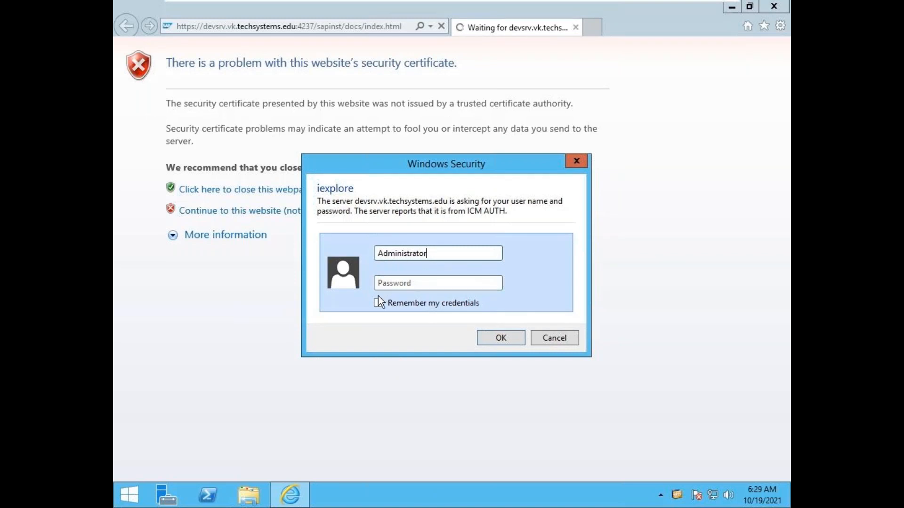
pyautogui.click(415, 286)
pyautogui.write('********')
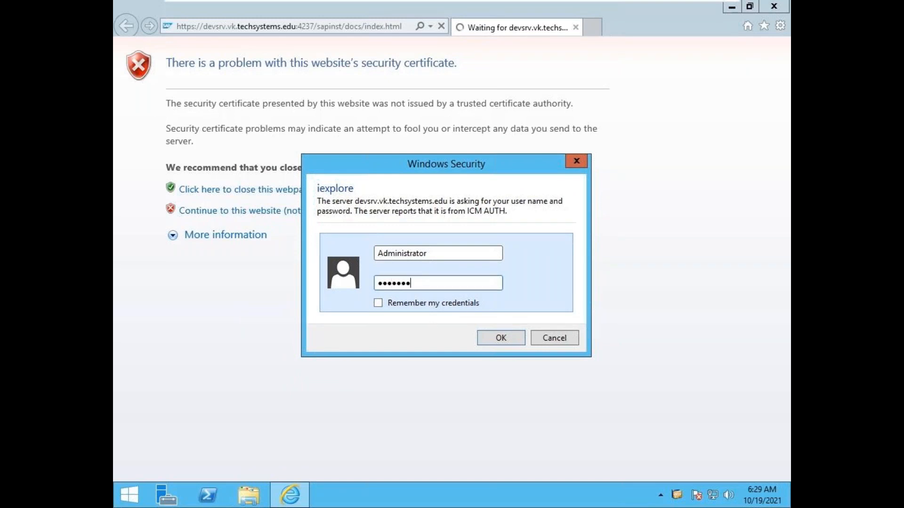
pyautogui.write('*')
pyautogui.click(502, 340)
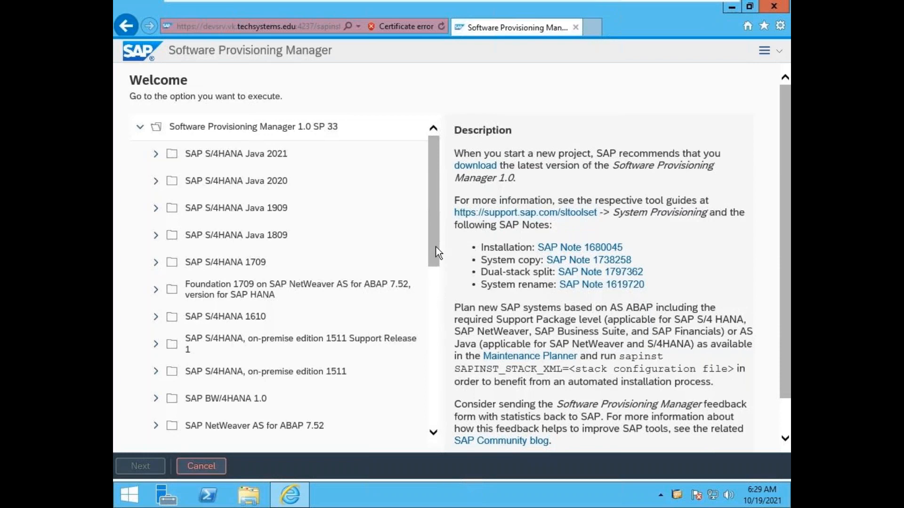
# Start the Additional Application Server Instance option for SAP Business Suite 7i 2016, EHP8 for SAP ERP 6.0 ABAP, on MS SQL Server
pyautogui.moveTo(435, 239); pyautogui.dragTo(433, 409)
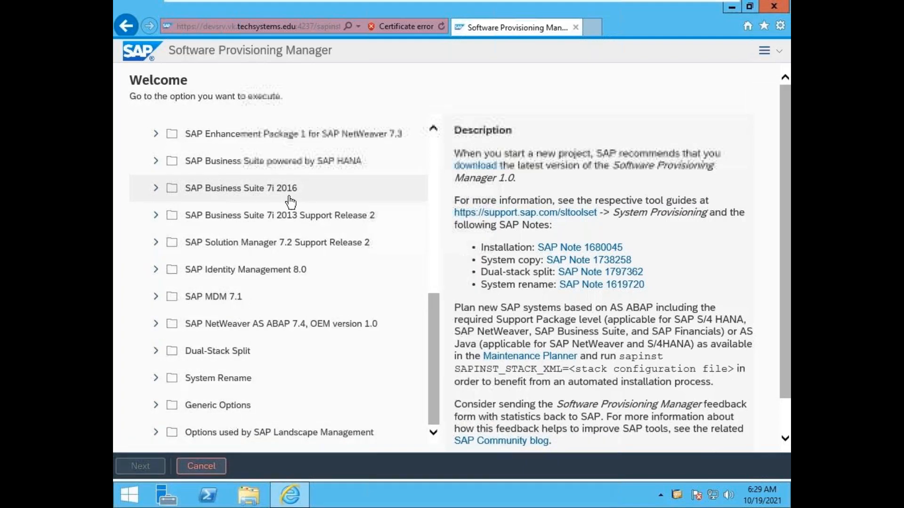
pyautogui.click(162, 199)
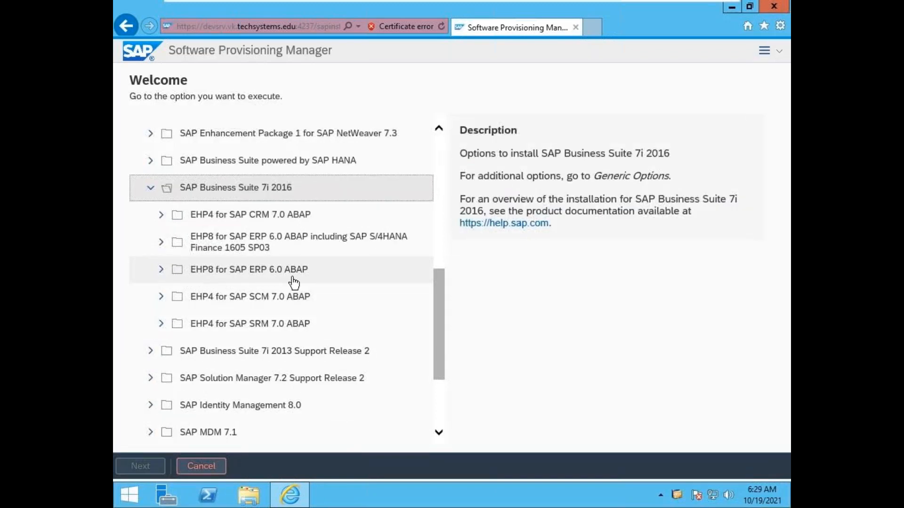
pyautogui.click(161, 270)
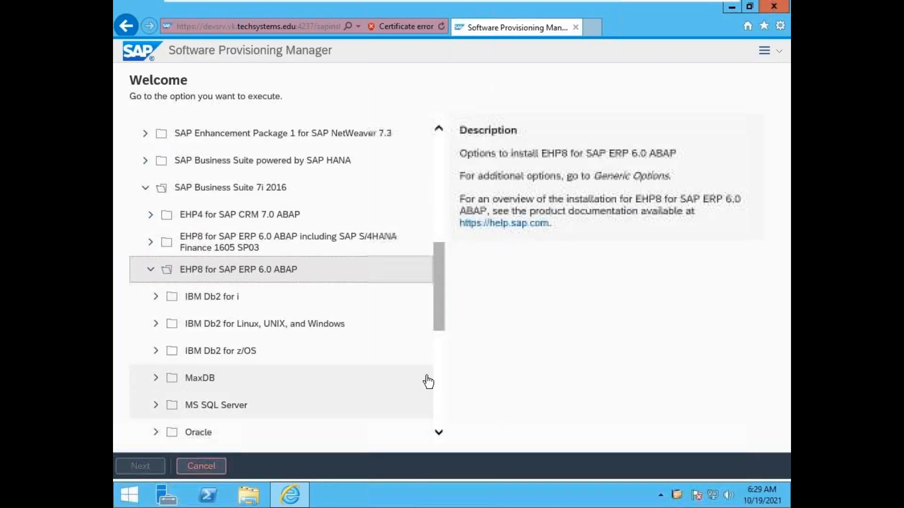
pyautogui.moveTo(442, 315); pyautogui.dragTo(440, 355)
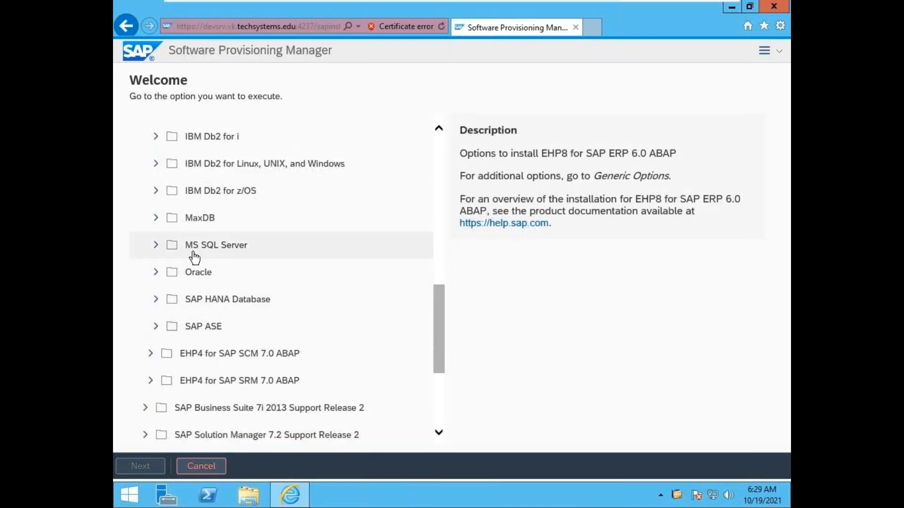
pyautogui.click(156, 246)
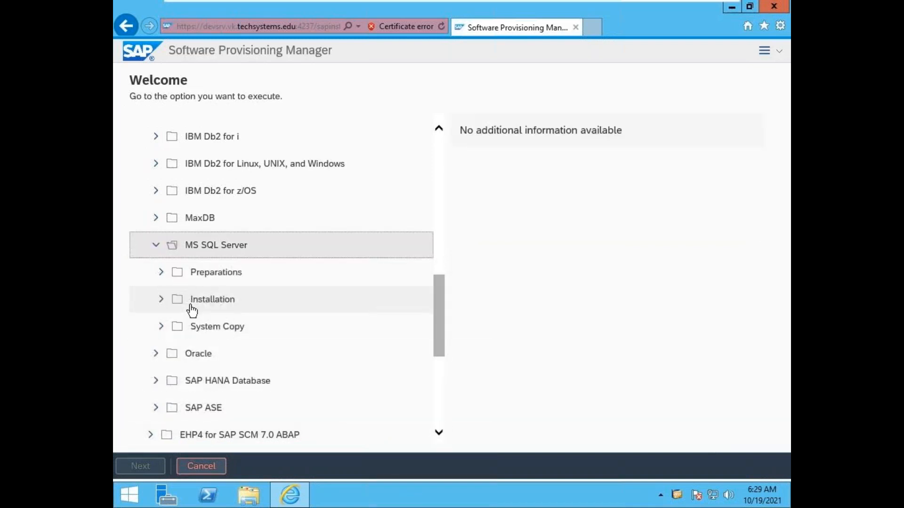
pyautogui.click(161, 300)
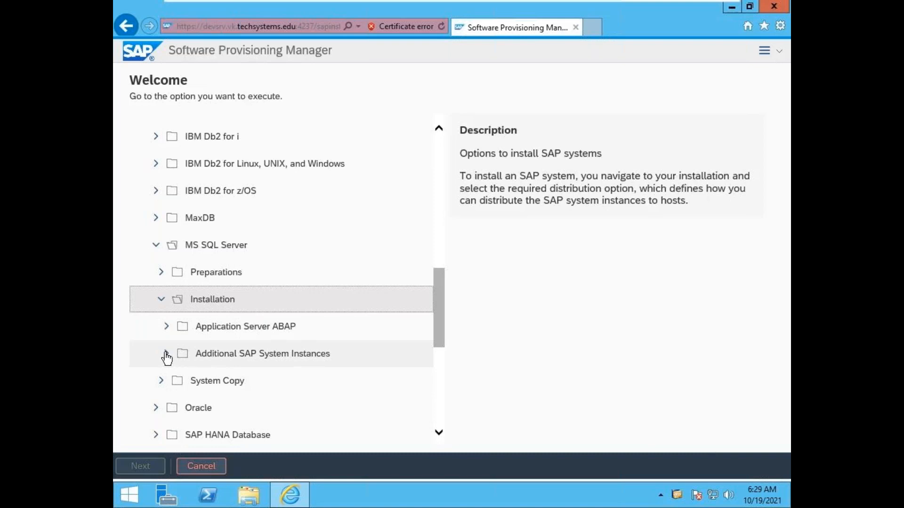
pyautogui.click(205, 361)
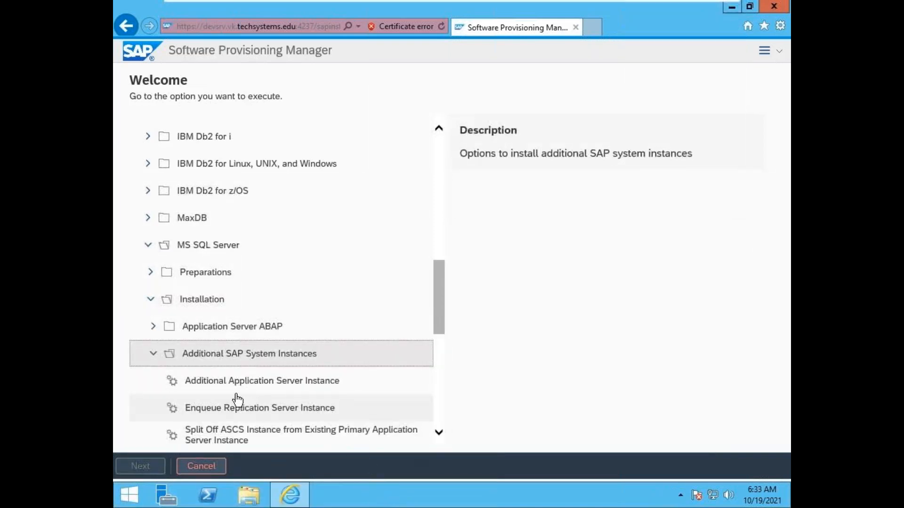
pyautogui.click(286, 391)
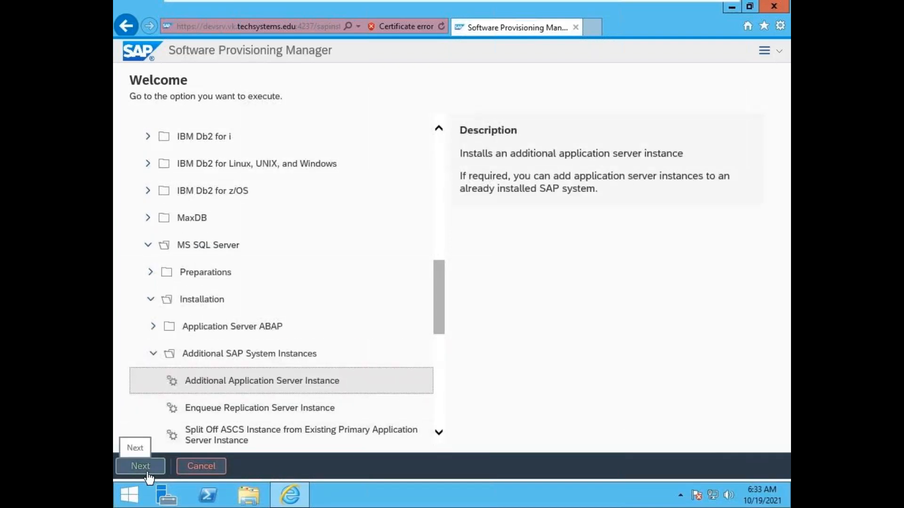
pyautogui.click(141, 475)
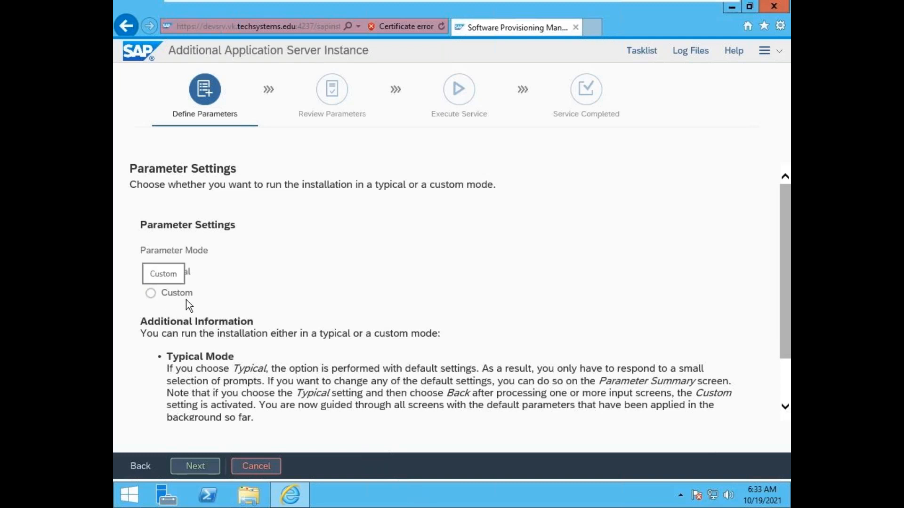
# Choose the Custom parameter mode and accept \\devsrv\sapmnt\DEV\SYS\profile as the profile directory
pyautogui.click(151, 293)
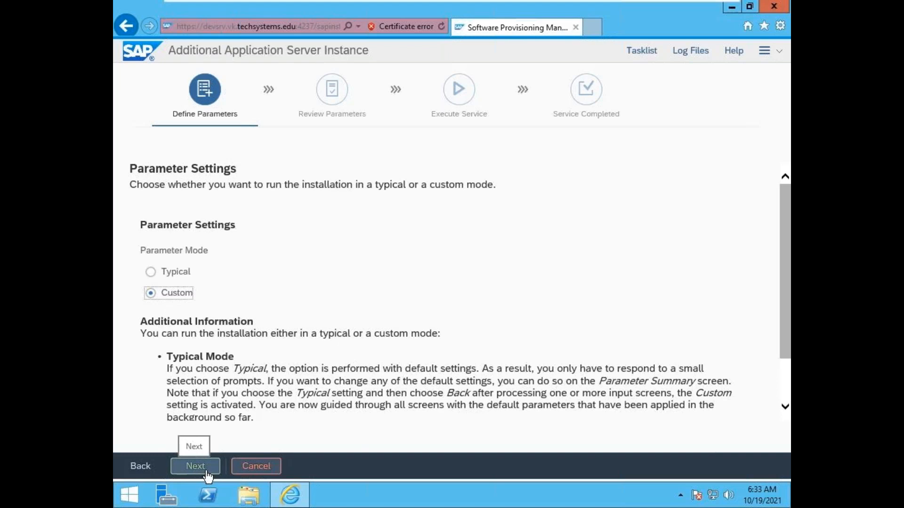
pyautogui.click(194, 467)
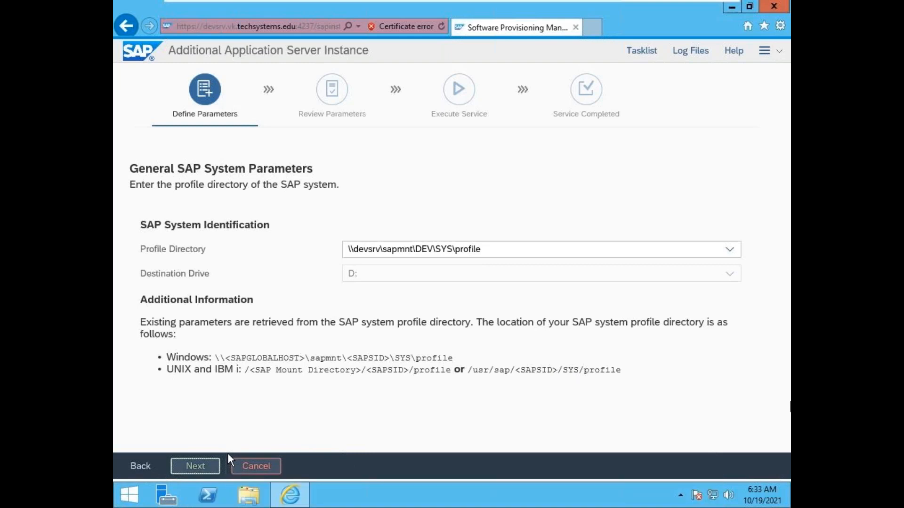
pyautogui.click(195, 466)
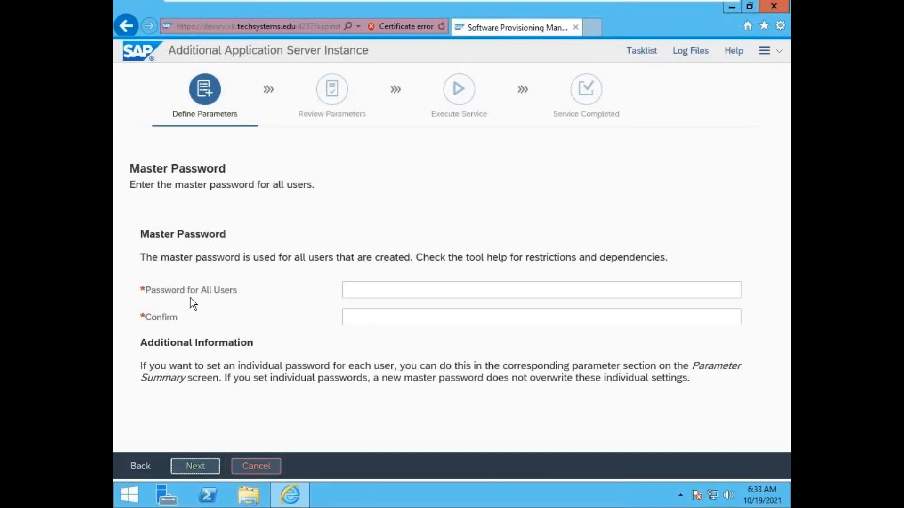
# Enter and confirm the master password for all users, and accept DEV as the existing database ID
pyautogui.click(377, 289)
pyautogui.write('••••••')
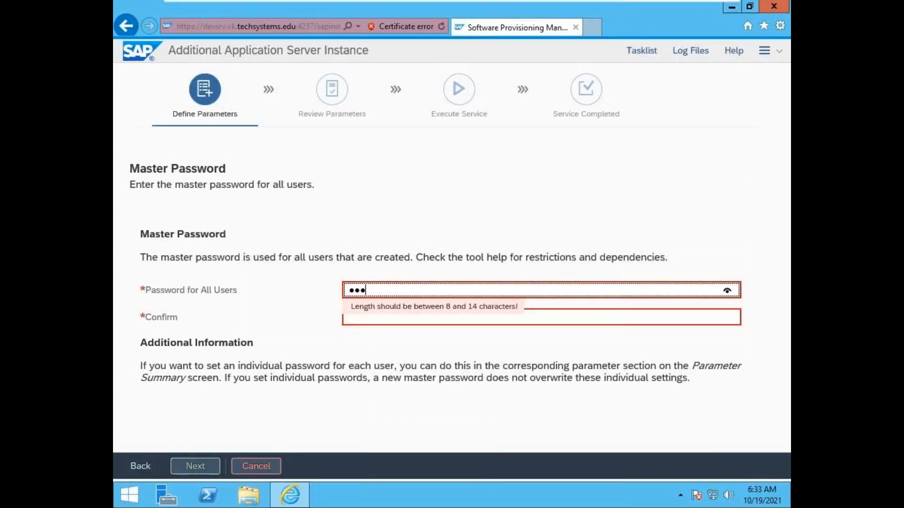
pyautogui.write('••••')
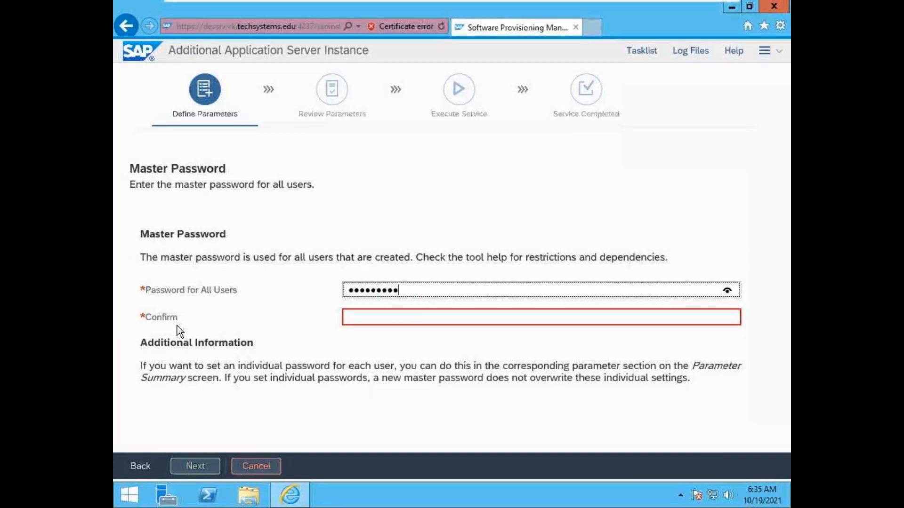
pyautogui.click(406, 317)
pyautogui.write('••••••••••')
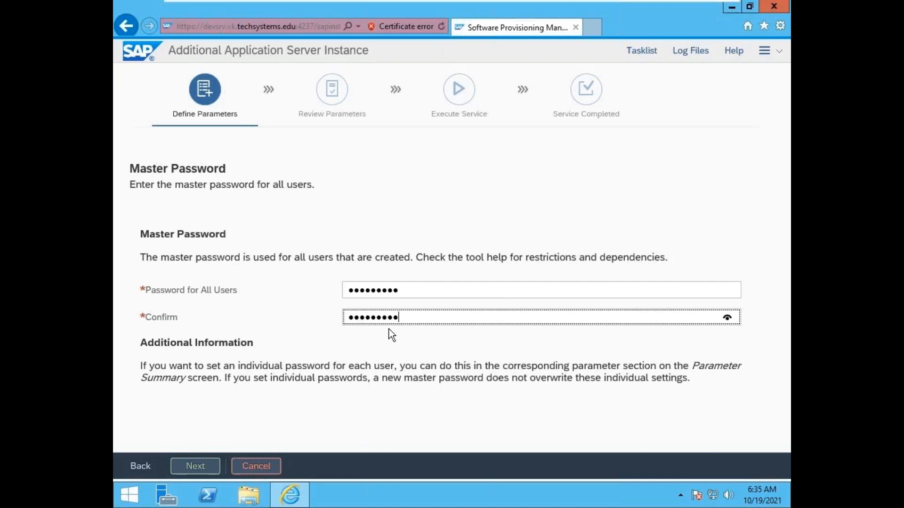
pyautogui.click(199, 474)
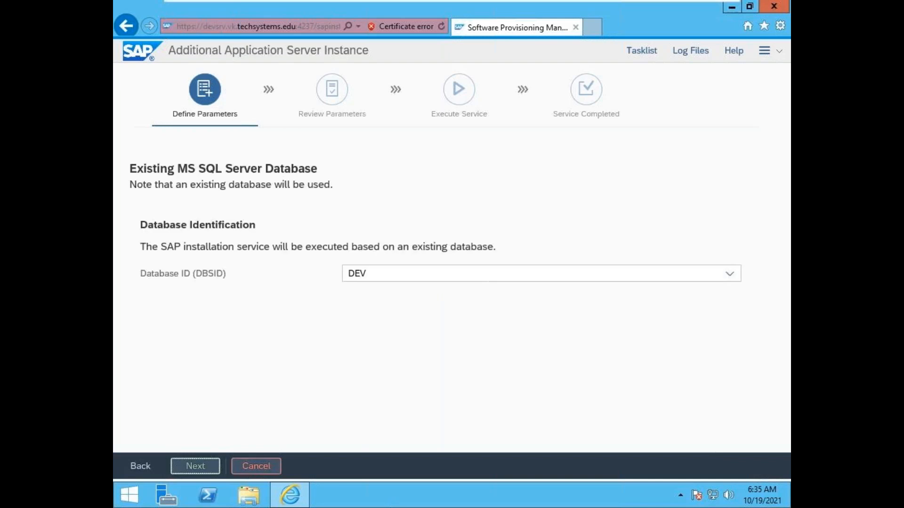
pyautogui.click(189, 471)
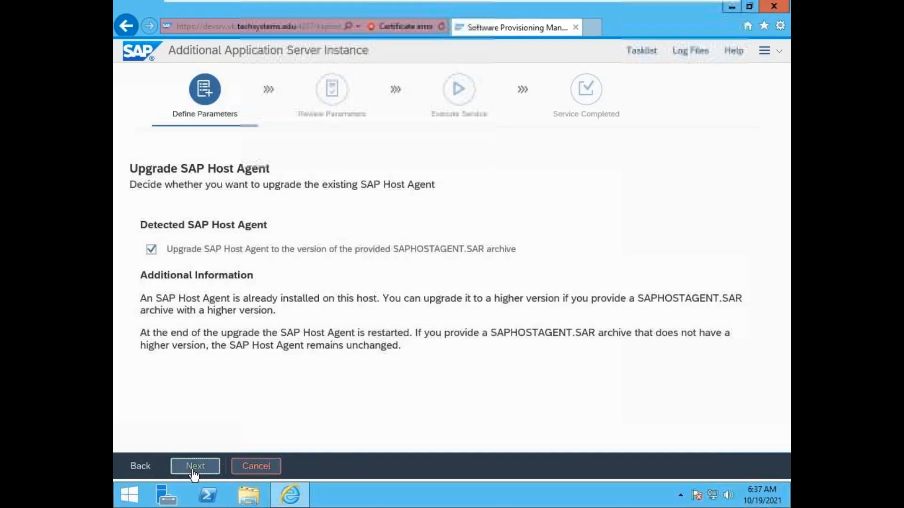
# Keep the SAP Host Agent upgrade enabled and supply its archive from the package path D:\EHP8 for SAP ERP 6.0\Kernel
pyautogui.click(192, 473)
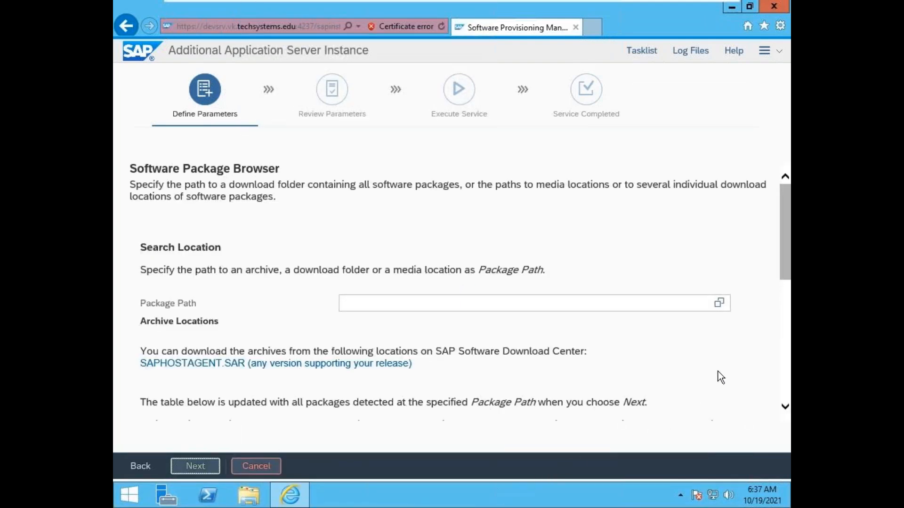
pyautogui.moveTo(786, 270); pyautogui.dragTo(787, 369)
pyautogui.moveTo(789, 335); pyautogui.dragTo(787, 235)
pyautogui.click(720, 304)
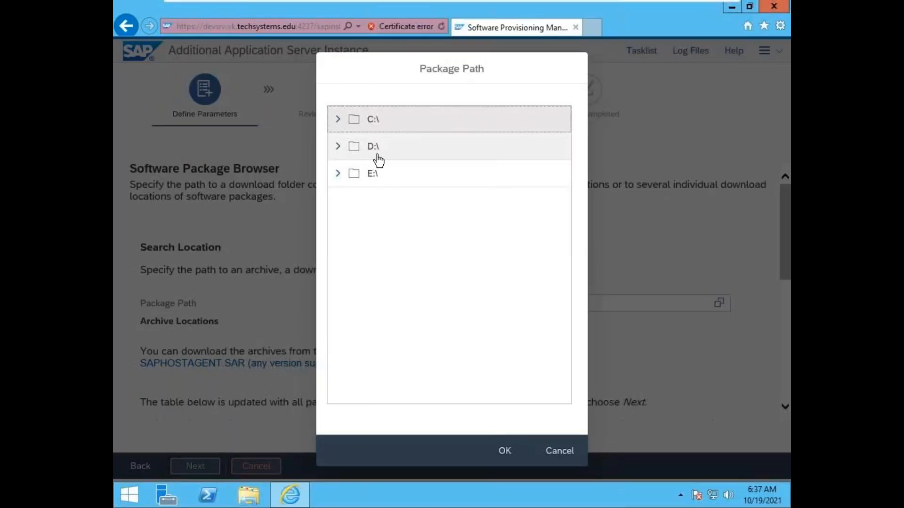
pyautogui.click(337, 147)
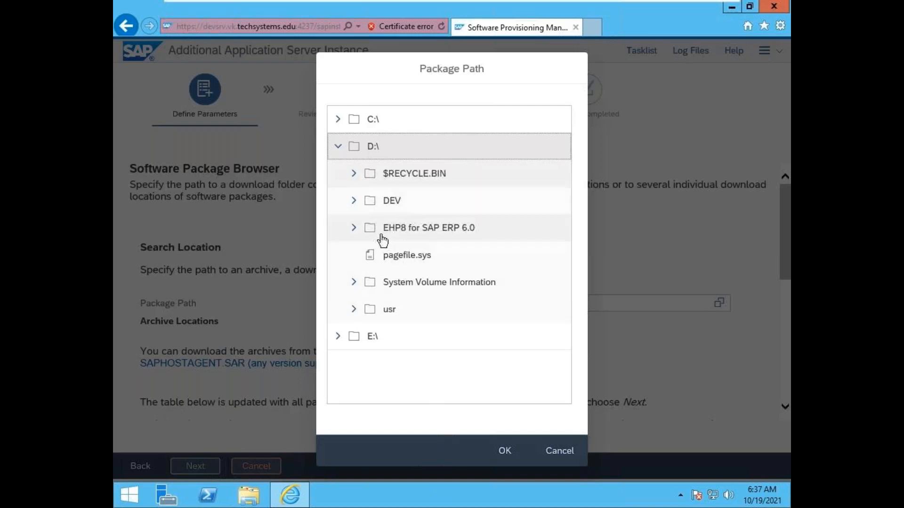
pyautogui.click(353, 227)
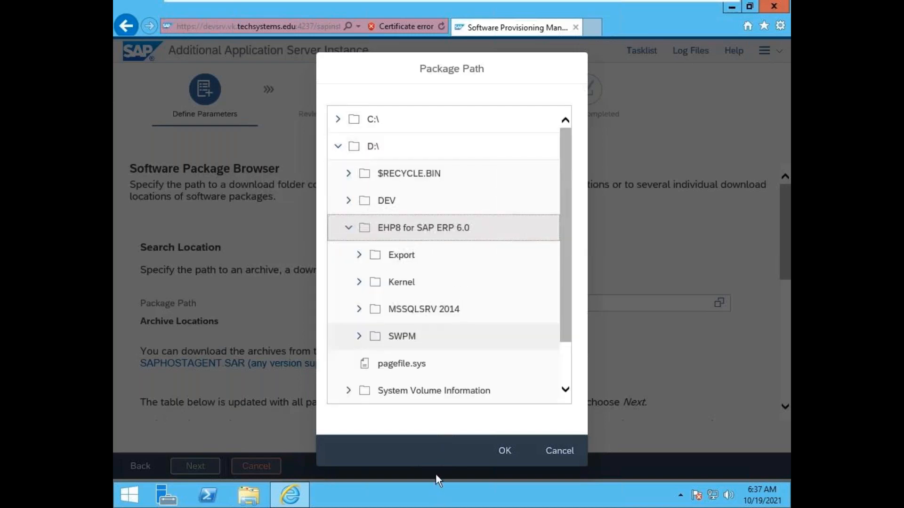
pyautogui.click(404, 295)
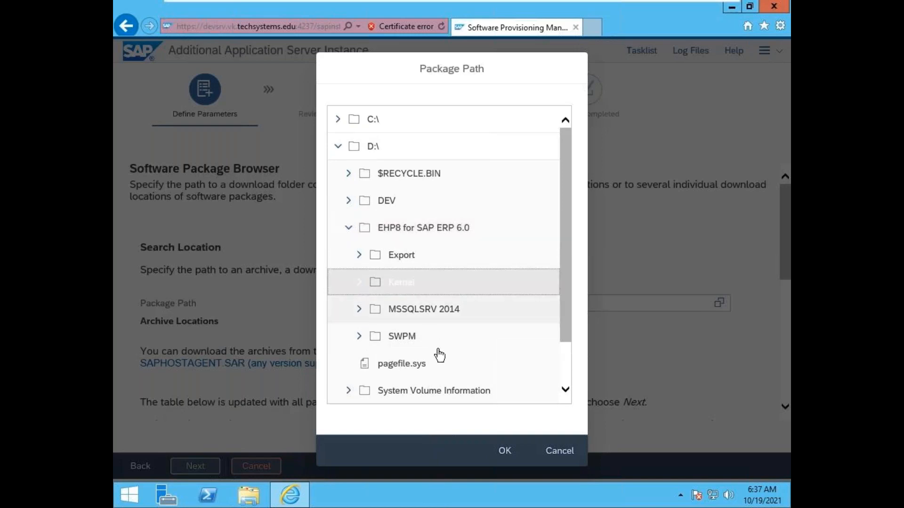
pyautogui.click(504, 460)
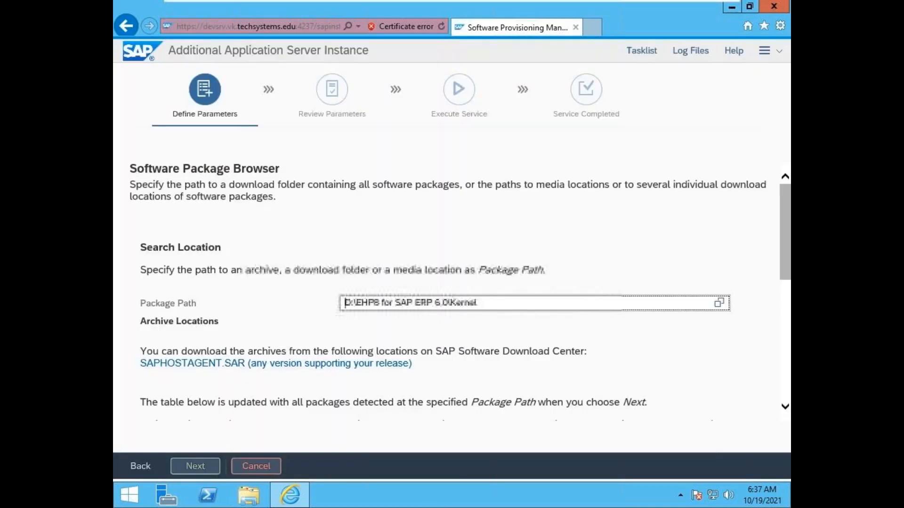
pyautogui.click(197, 468)
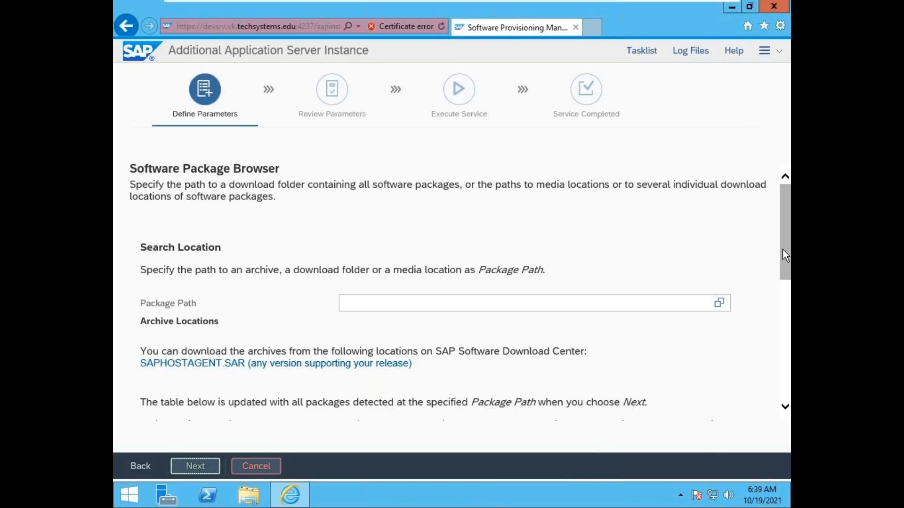
pyautogui.moveTo(785, 253); pyautogui.dragTo(785, 371)
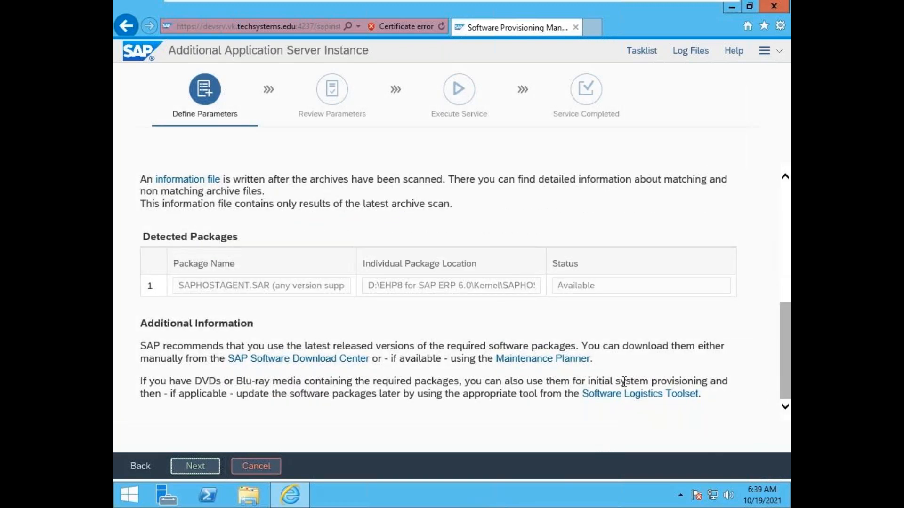
pyautogui.click(195, 473)
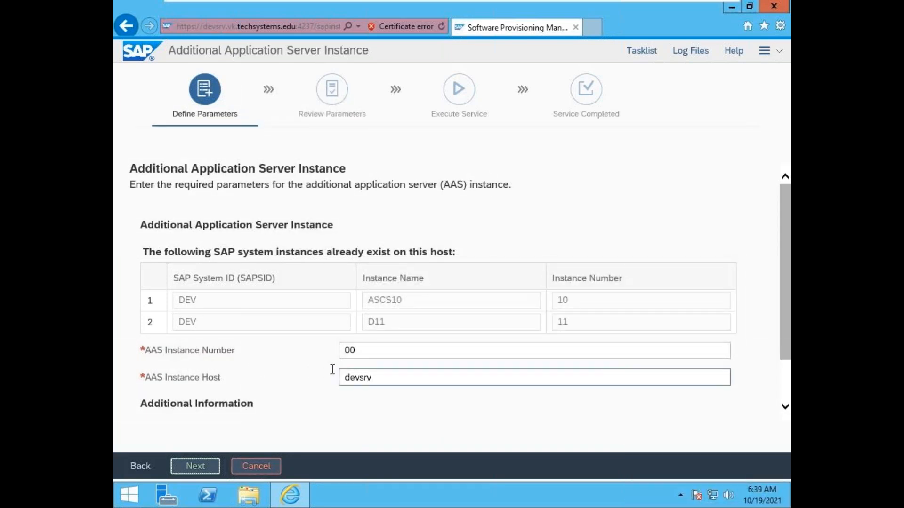
# Set the AAS instance number to 12 and accept devsrv as the instance host
pyautogui.moveTo(360, 350); pyautogui.dragTo(340, 351)
pyautogui.write('12')
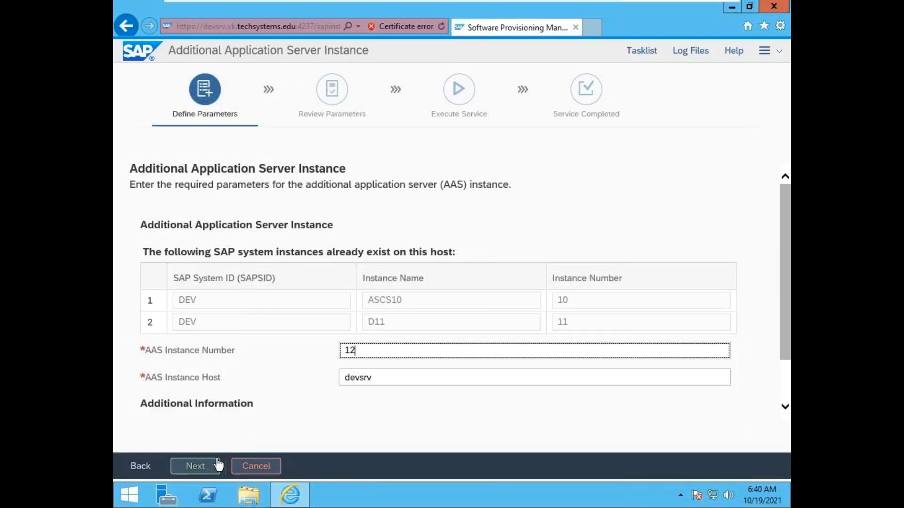
pyautogui.click(201, 476)
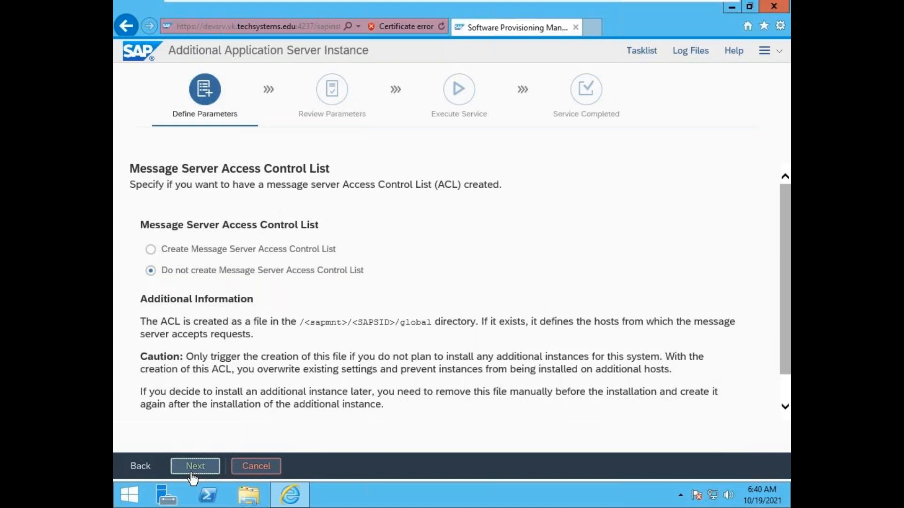
# Continue without creating a message server access control list and start the installation with the summarized parameters
pyautogui.click(194, 473)
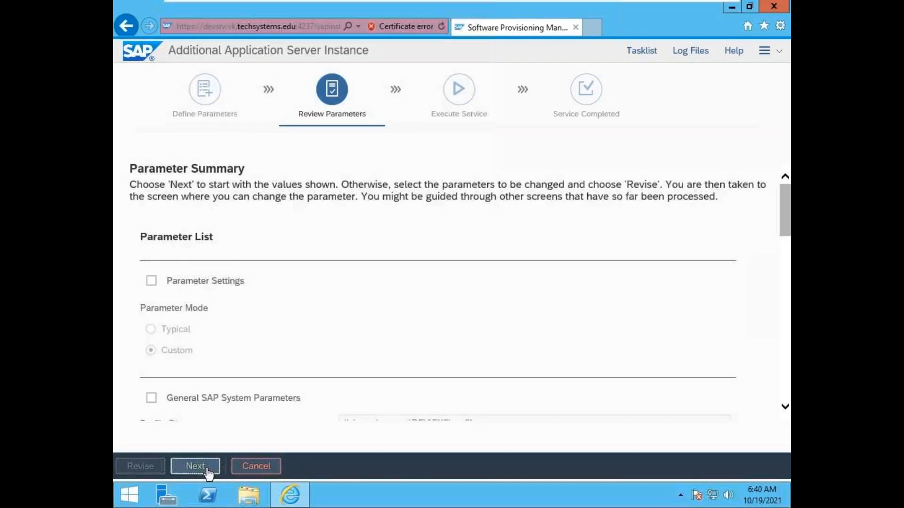
pyautogui.click(196, 467)
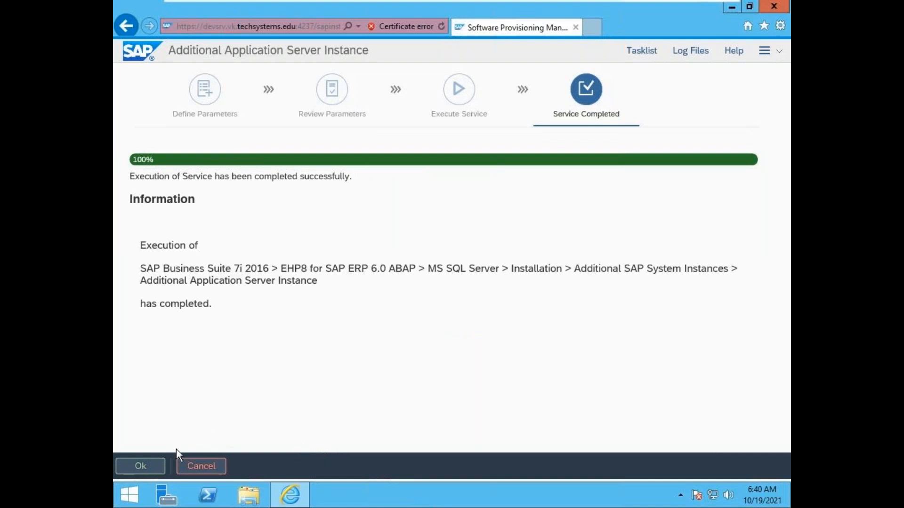
# Acknowledge the completed additional application server installation, exit the installer and close the browser
pyautogui.click(140, 466)
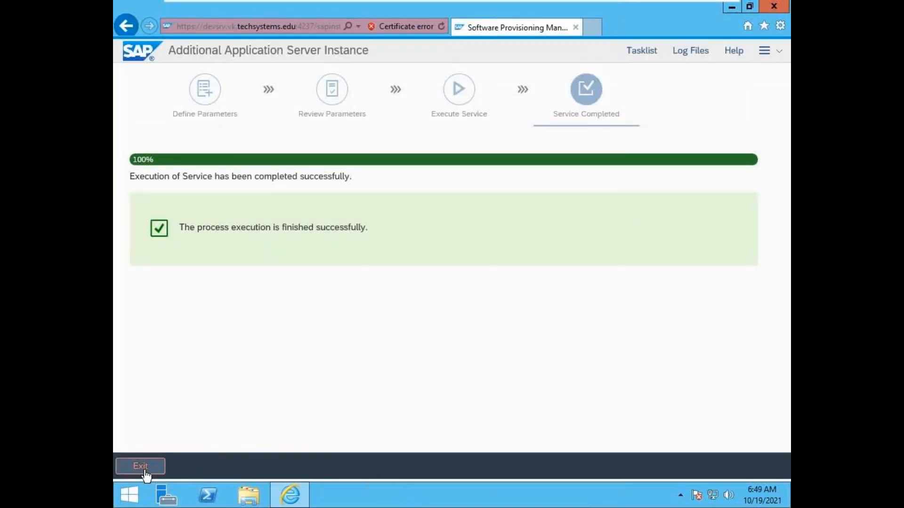
pyautogui.click(140, 467)
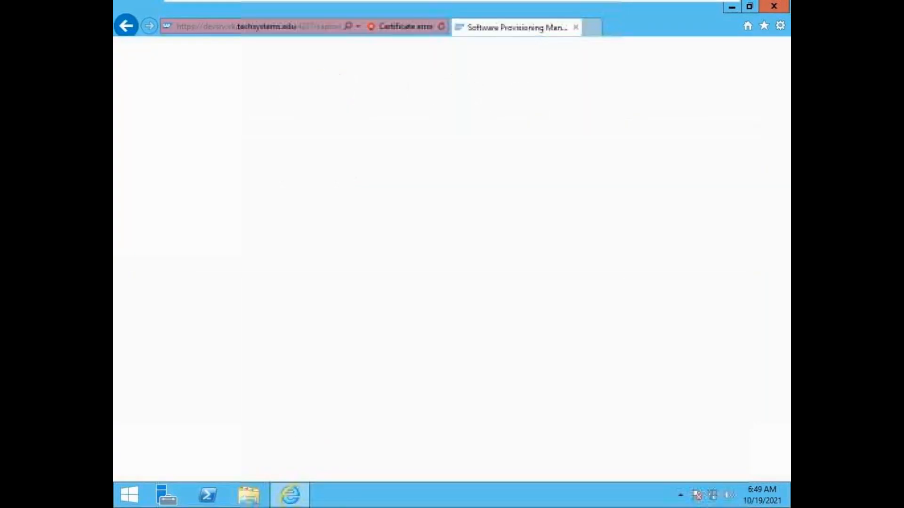
pyautogui.click(774, 7)
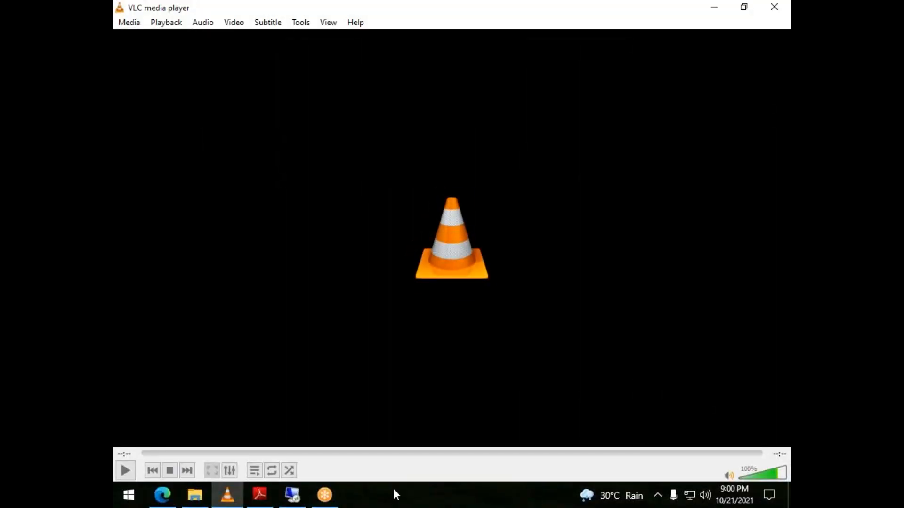
# Play the video "16. Install an ERS for an SAP ERP 6.0 EHP8 AS ABAP System" from the SAP BASIS CLASS VIDEOS folder in VLC media player
pyautogui.click(200, 495)
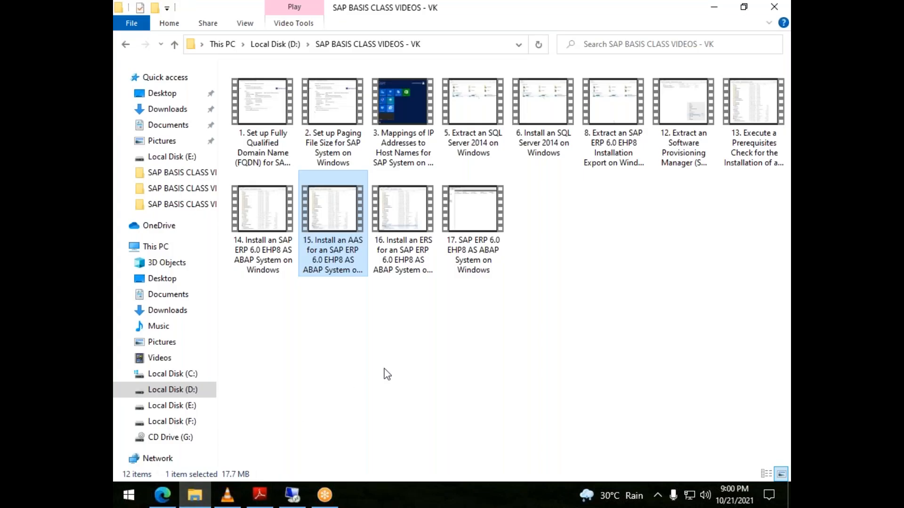
pyautogui.click(399, 253)
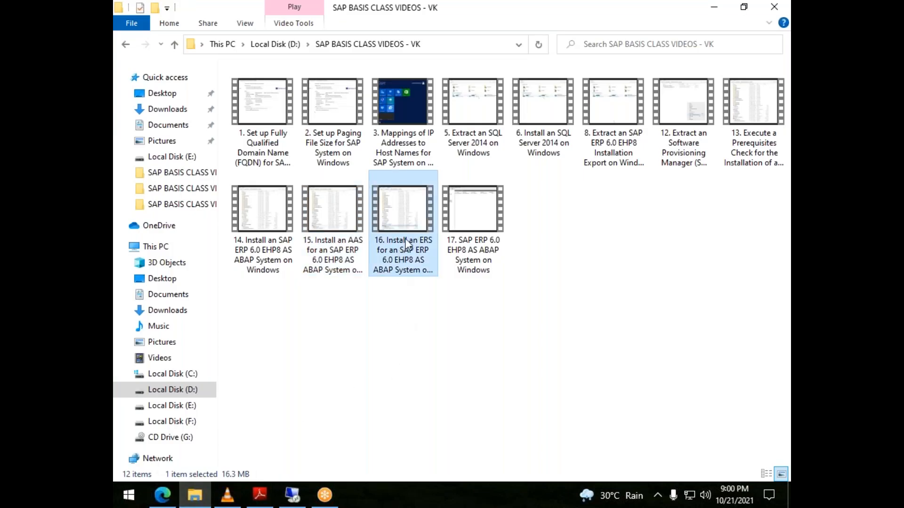
pyautogui.moveTo(408, 245); pyautogui.dragTo(293, 408)
pyautogui.doubleClick(456, 361)
pyautogui.doubleClick(456, 360)
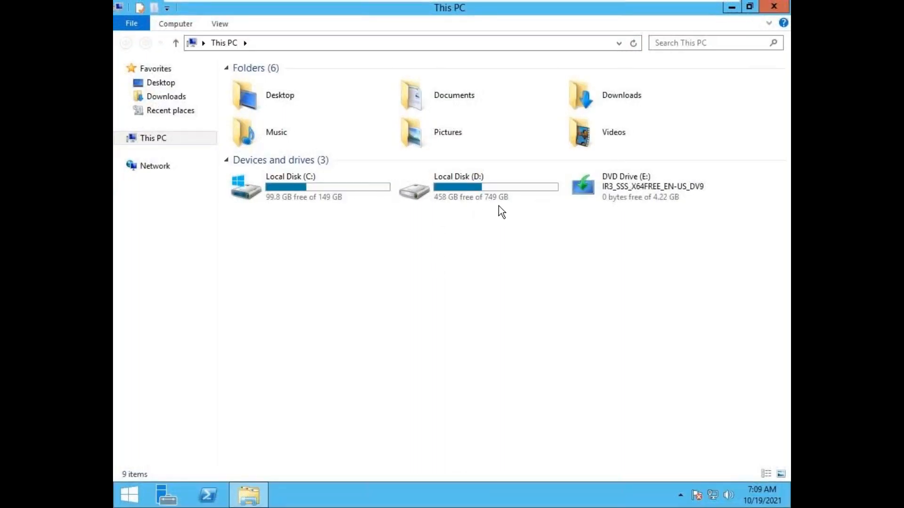
# Launch sapinst from D:\EHP8 for SAP ERP 6.0\SWPM and close the folder window
pyautogui.doubleClick(470, 194)
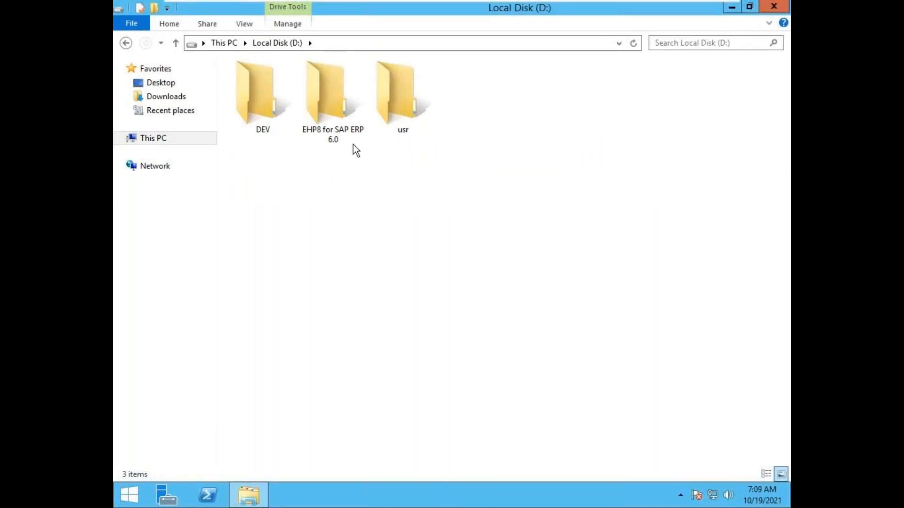
pyautogui.doubleClick(339, 138)
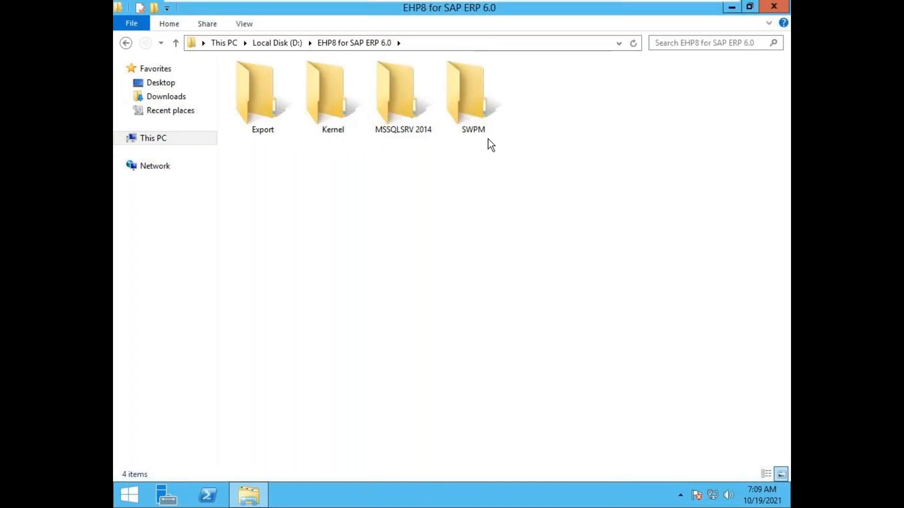
pyautogui.doubleClick(475, 130)
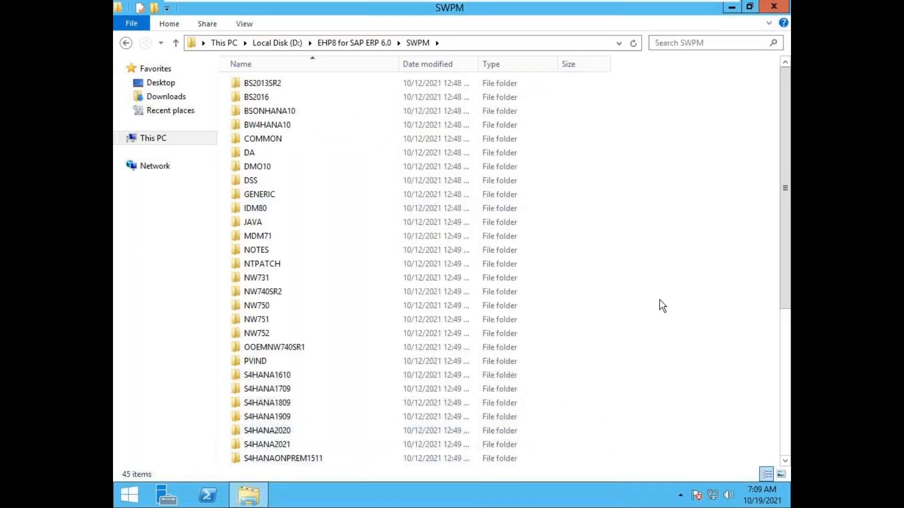
pyautogui.scroll(-6, 789, 269)
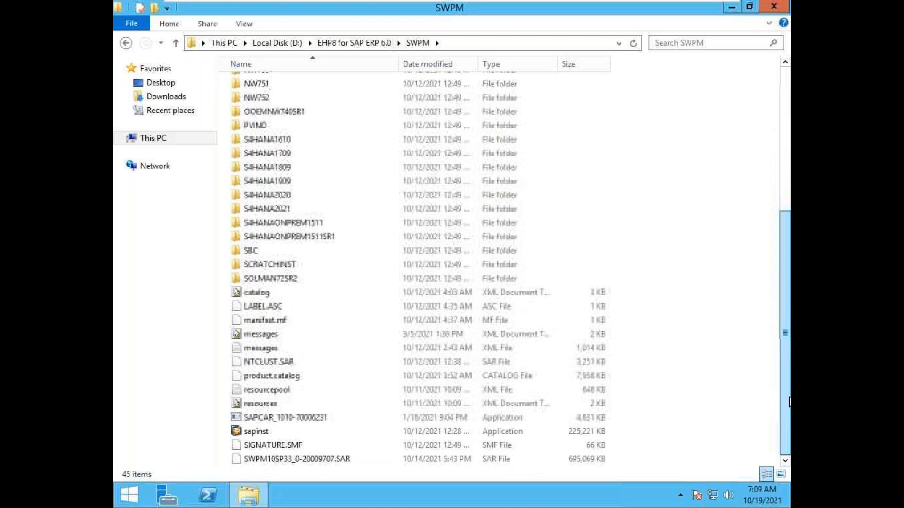
pyautogui.doubleClick(264, 432)
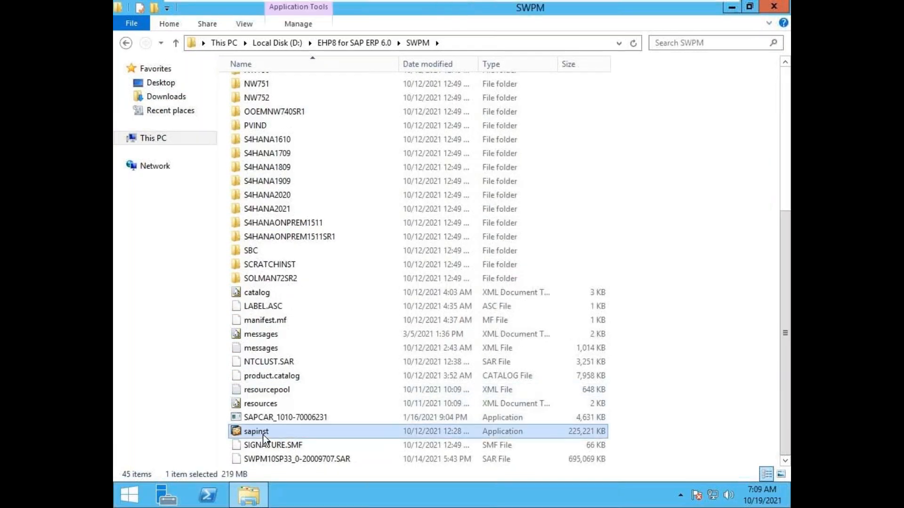
pyautogui.click(773, 8)
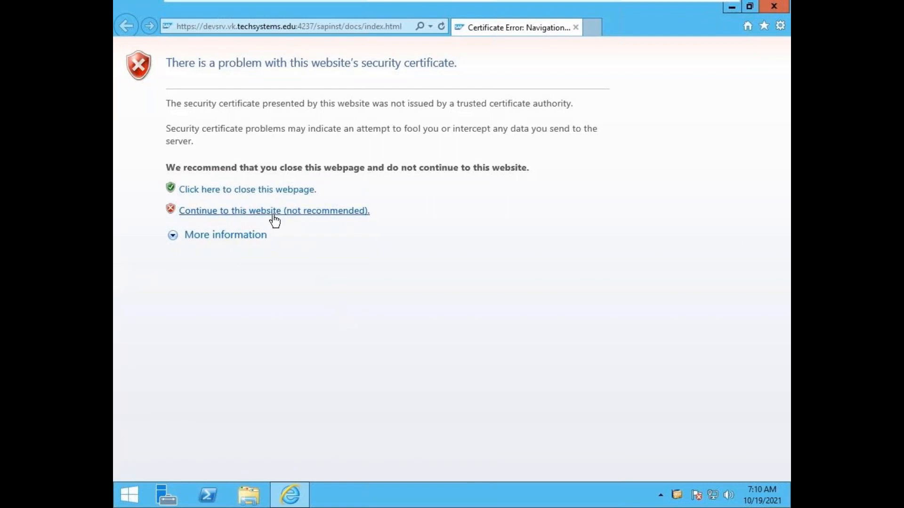
# Continue past the website certificate warning and log on to the installer as Administrator with the account password
pyautogui.click(347, 216)
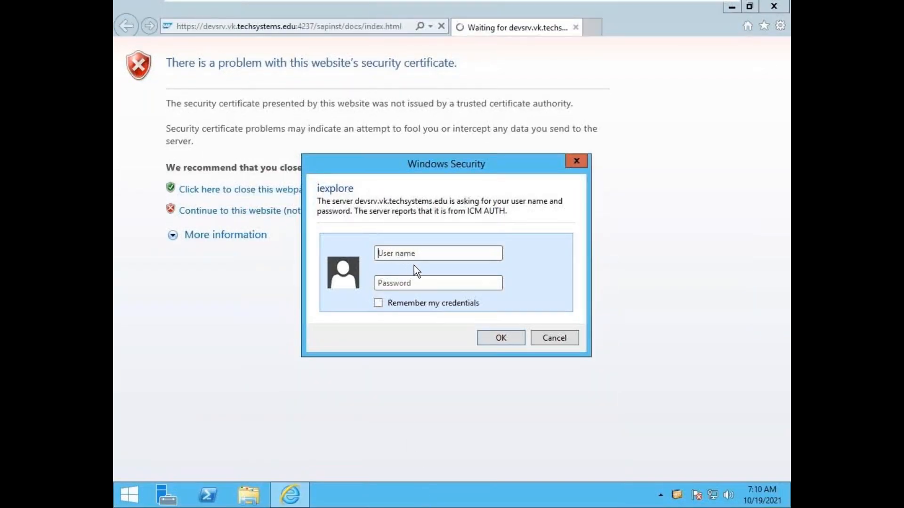
pyautogui.press('capslock')
pyautogui.write('A')
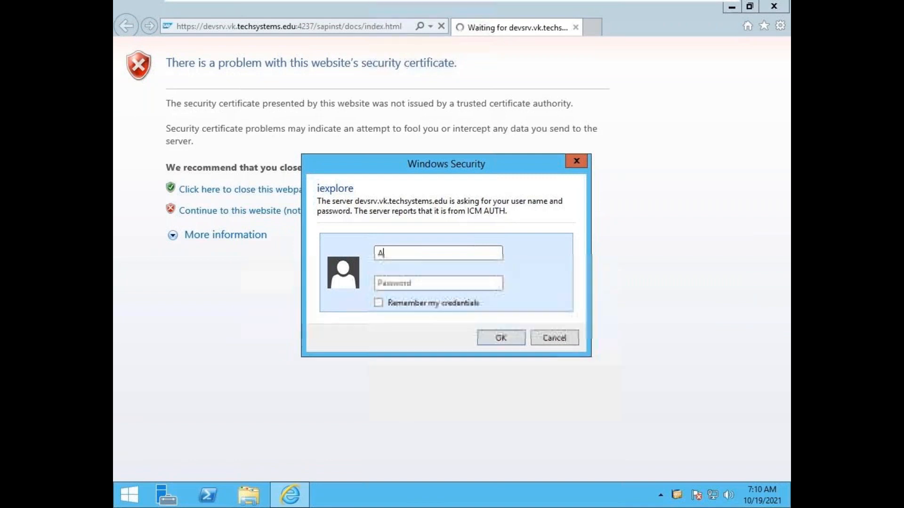
pyautogui.write('dministrator')
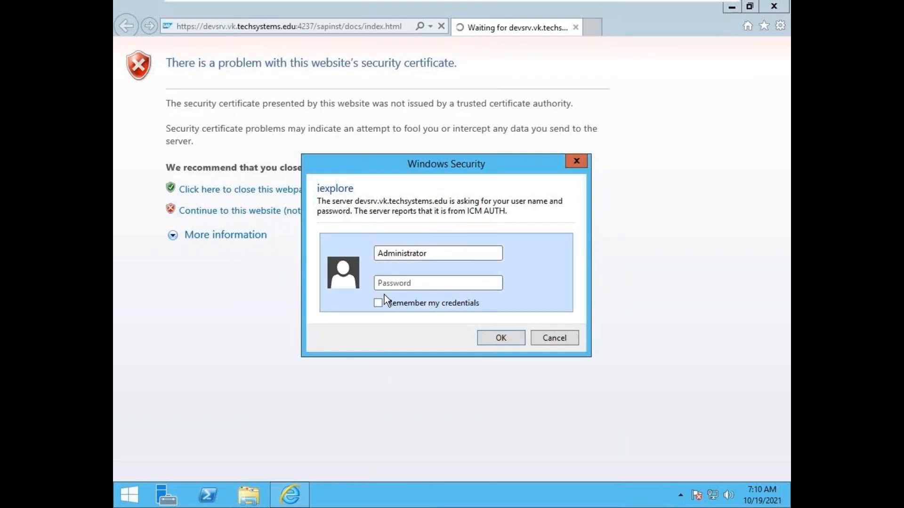
pyautogui.click(419, 285)
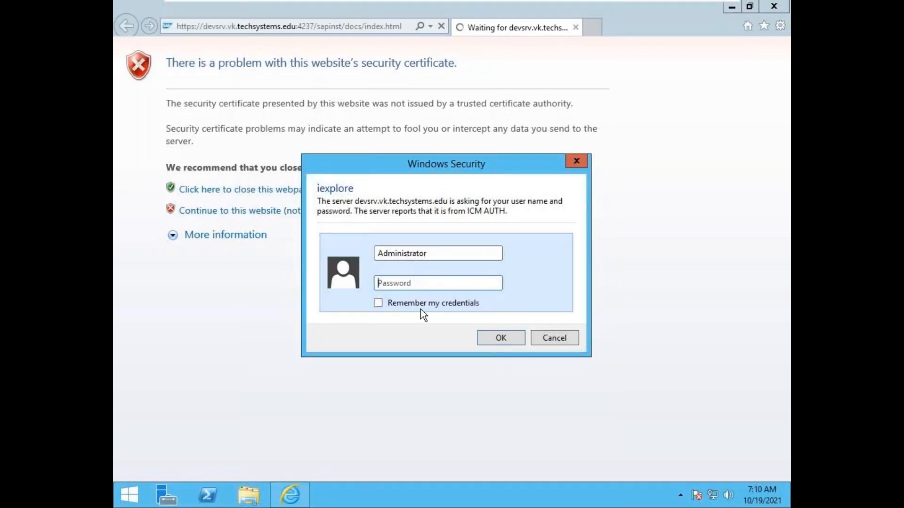
pyautogui.write('•••••••••')
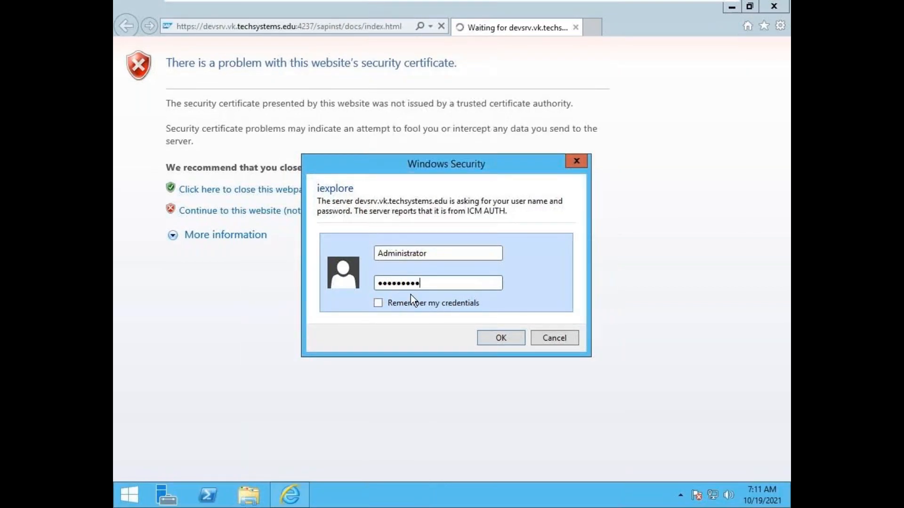
pyautogui.click(499, 339)
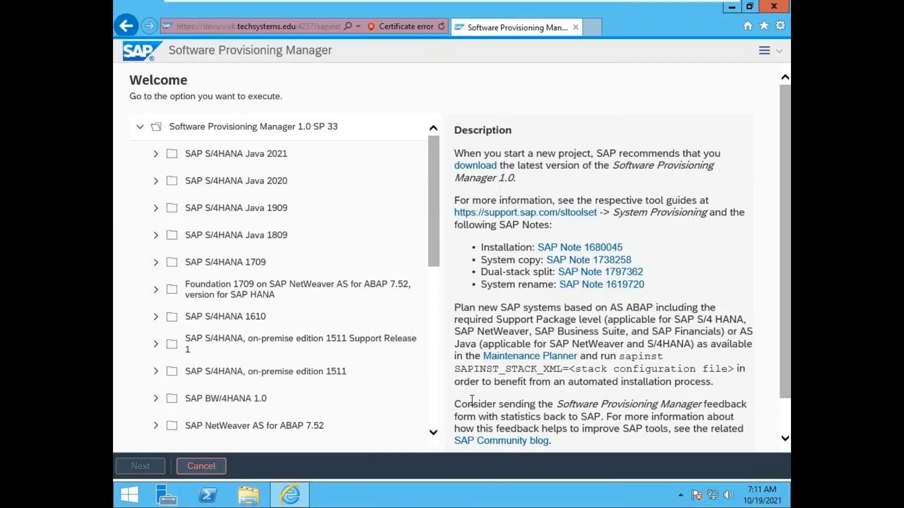
# Choose Enqueue Replication Server Instance under SAP Business Suite 7i 2016, EHP8 for SAP ERP 6.0 ABAP, MS SQL Server, Installation, Additional SAP System Instances, and continue
pyautogui.moveTo(432, 239); pyautogui.dragTo(433, 410)
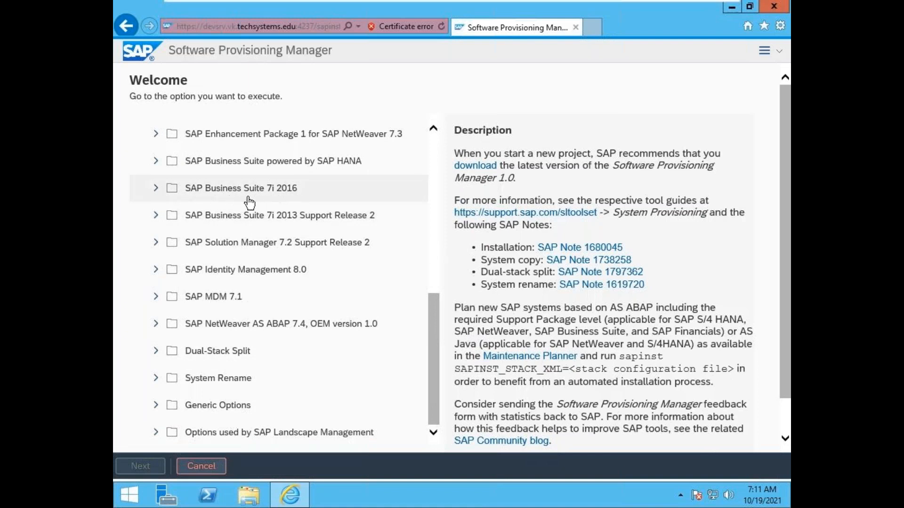
pyautogui.click(155, 189)
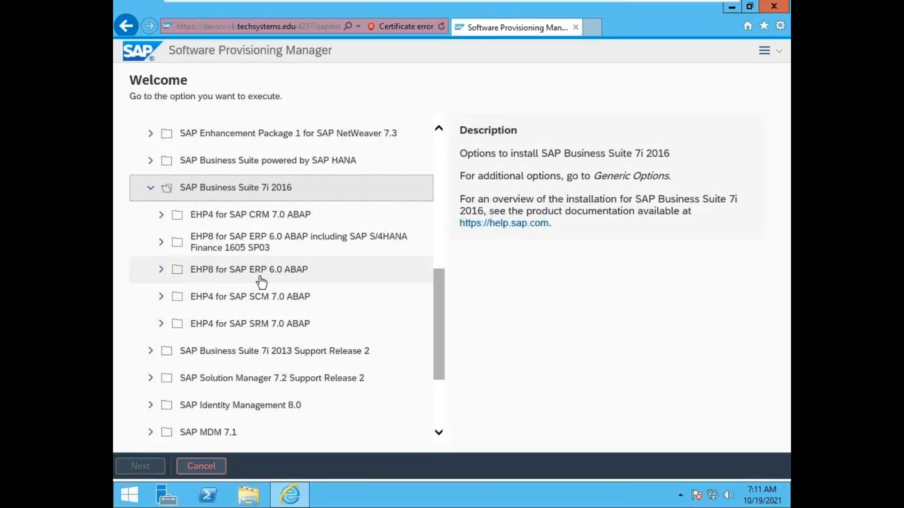
pyautogui.click(160, 273)
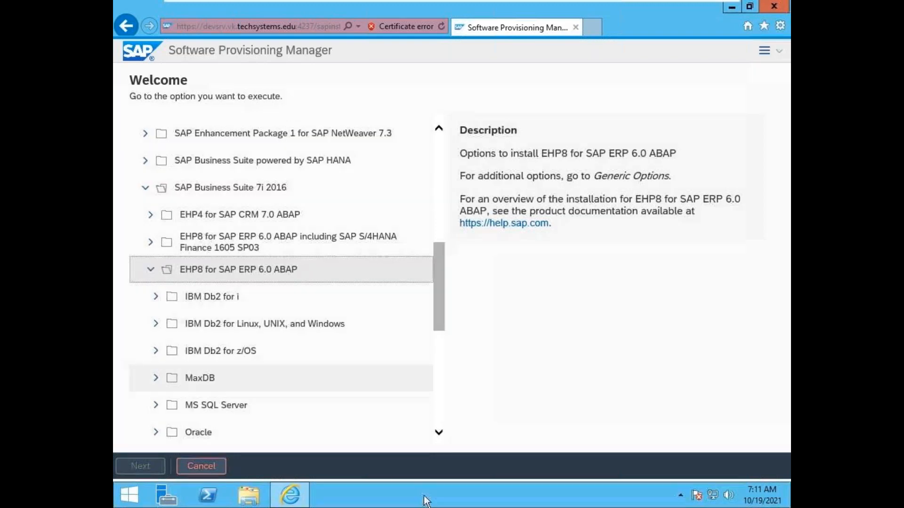
pyautogui.moveTo(438, 312); pyautogui.dragTo(439, 355)
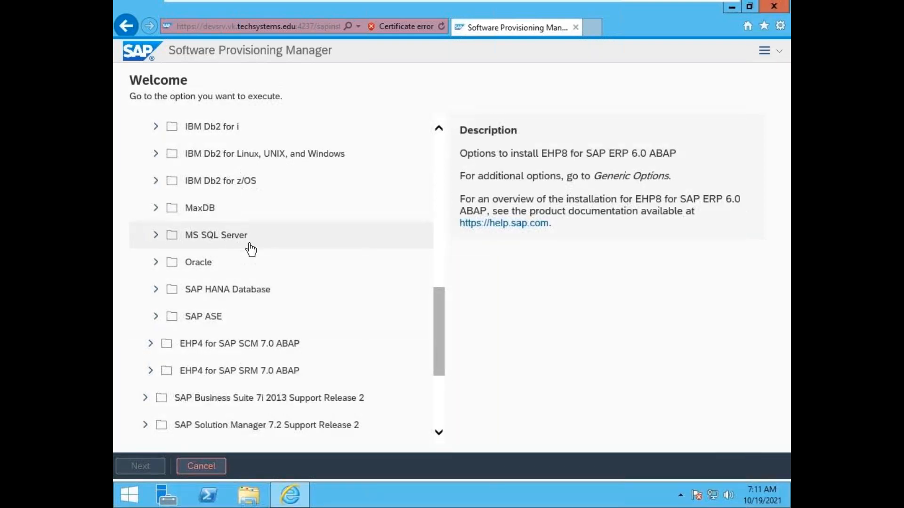
pyautogui.click(156, 235)
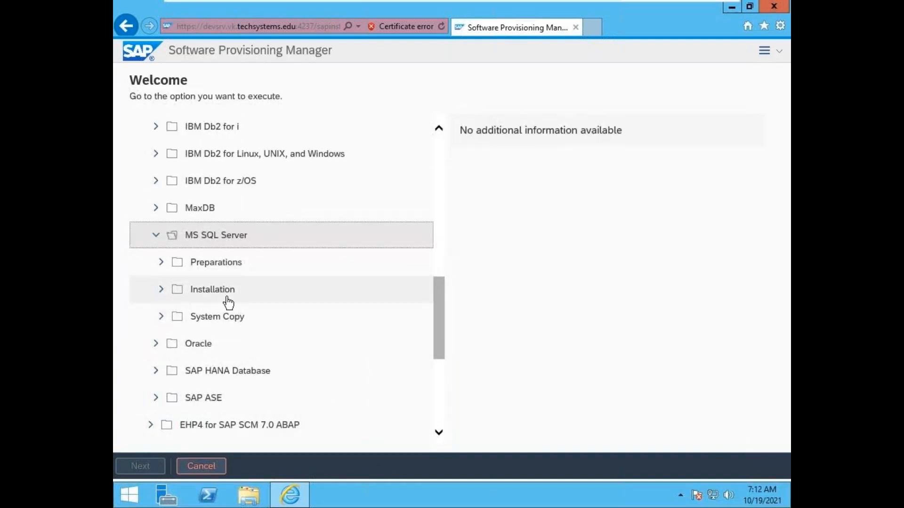
pyautogui.click(161, 292)
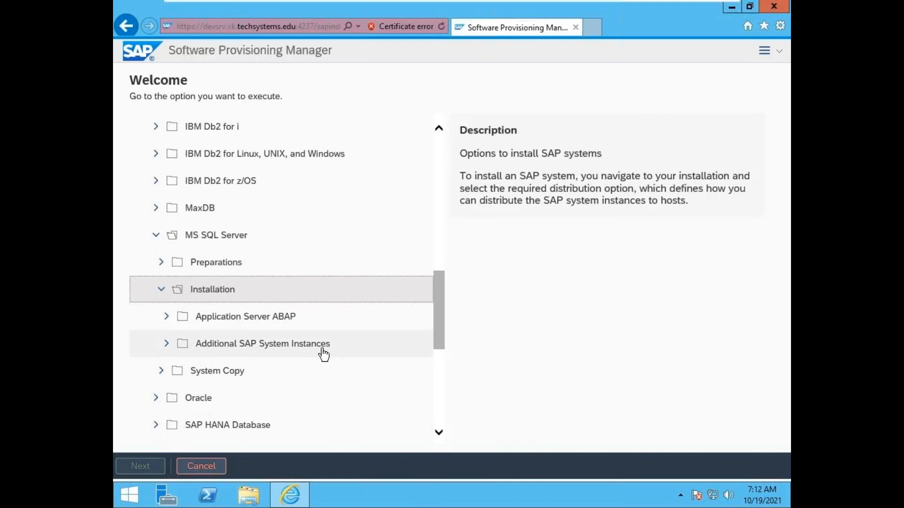
pyautogui.click(166, 345)
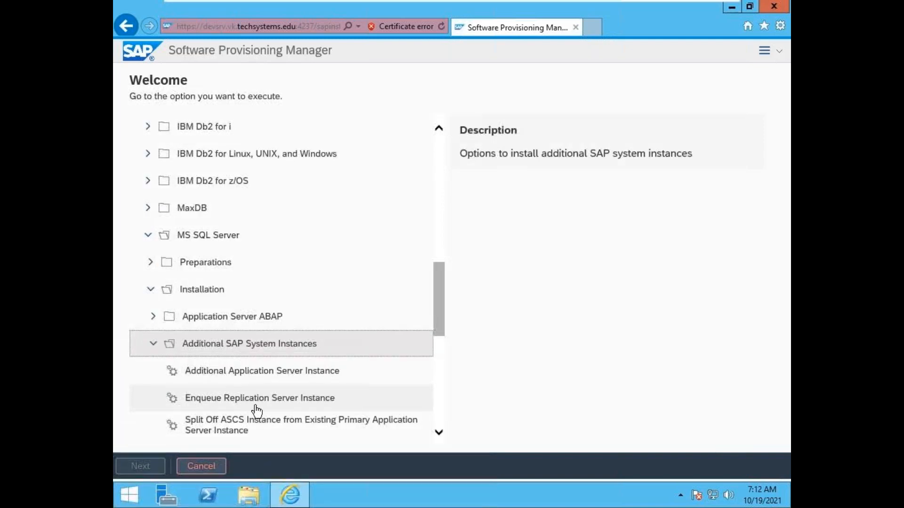
pyautogui.click(295, 403)
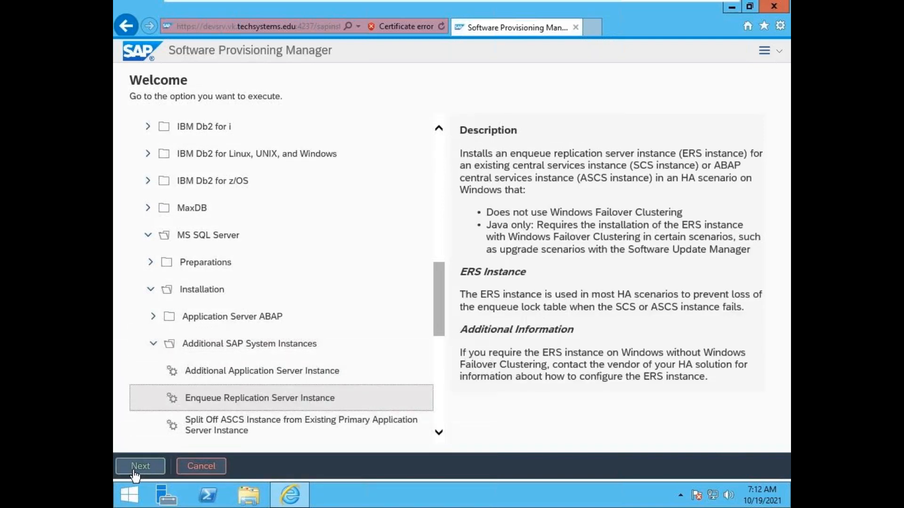
pyautogui.click(152, 468)
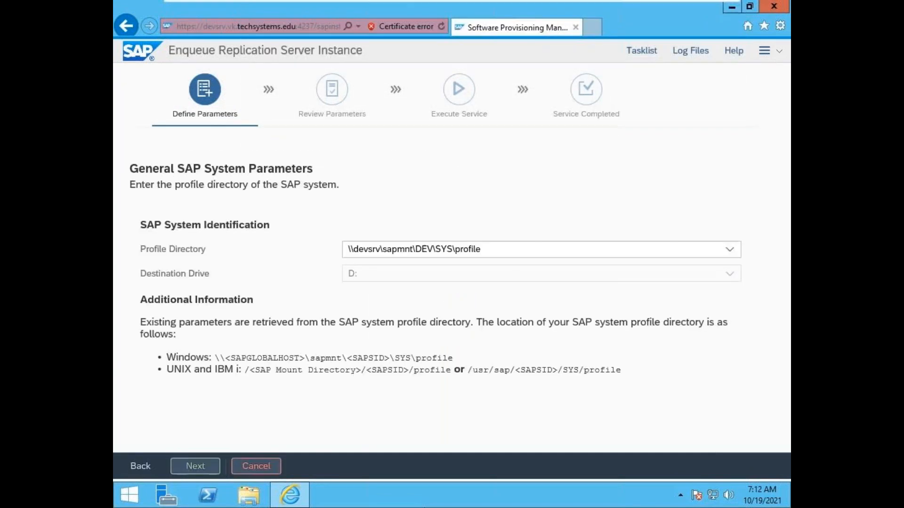
# Accept the profile directory \\devsrv\sapmnt\DEV\SYS\profile and submit the passwords of the SAP System Administrator and SAP System Service User
pyautogui.click(201, 470)
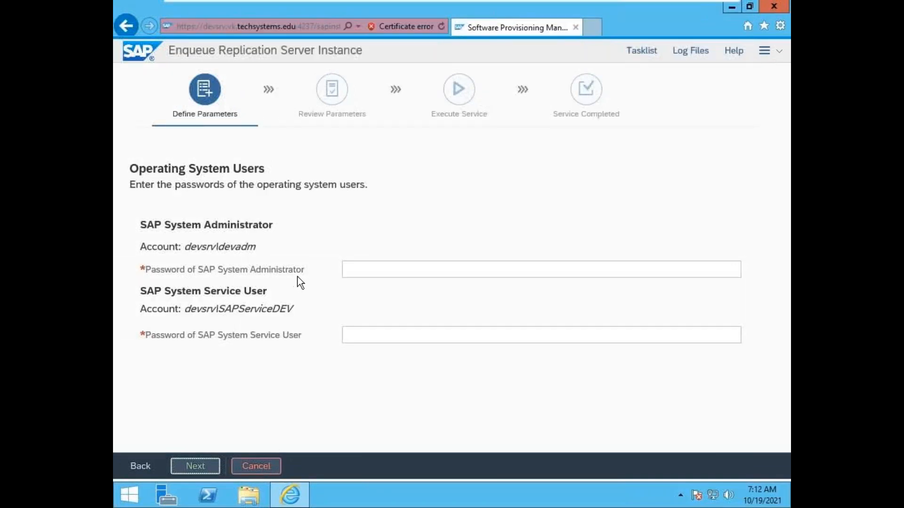
pyautogui.click(393, 271)
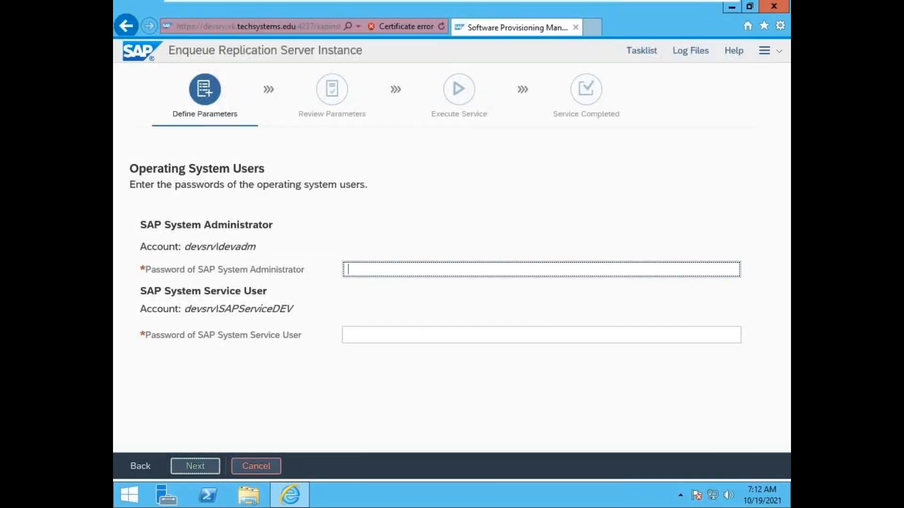
pyautogui.write('********')
pyautogui.write('*')
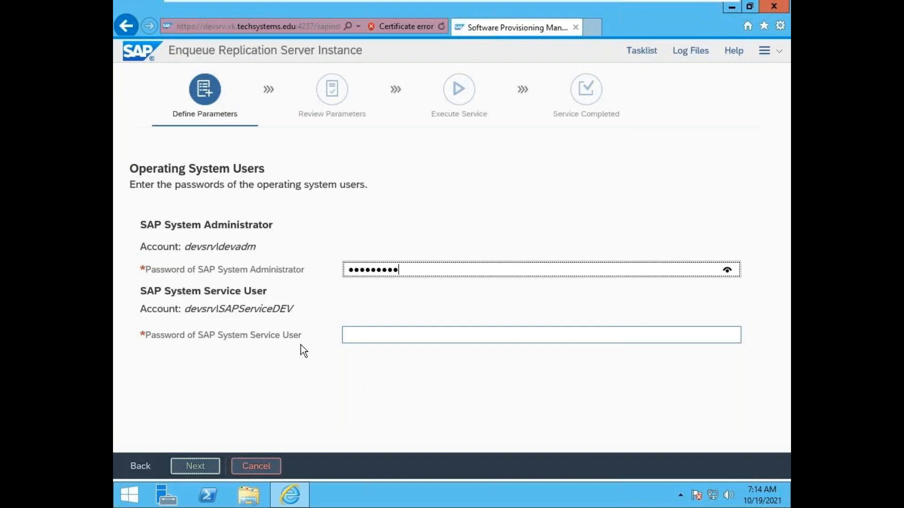
pyautogui.click(419, 337)
pyautogui.write('••••••')
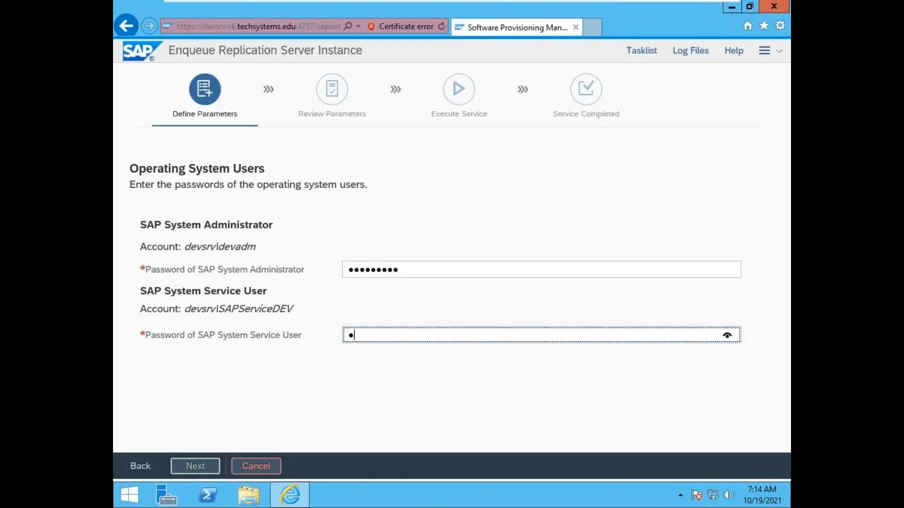
pyautogui.write('••••')
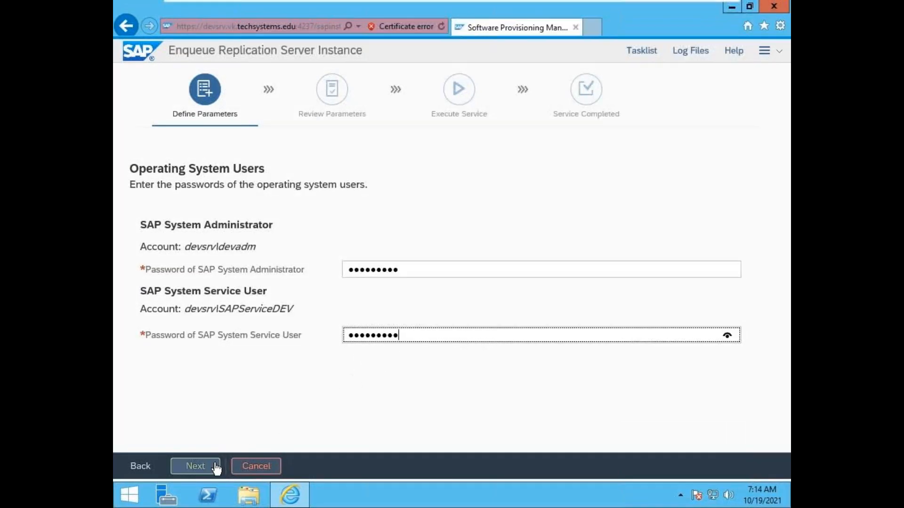
pyautogui.click(196, 473)
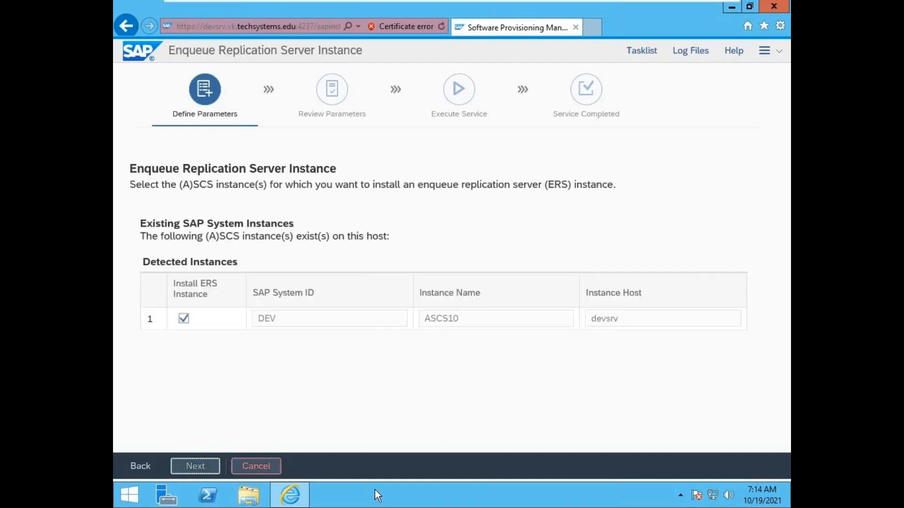
# Accept the ERS installation for instance ASCS10 of system DEV and keep the SAP Host Agent upgrade enabled
pyautogui.click(196, 466)
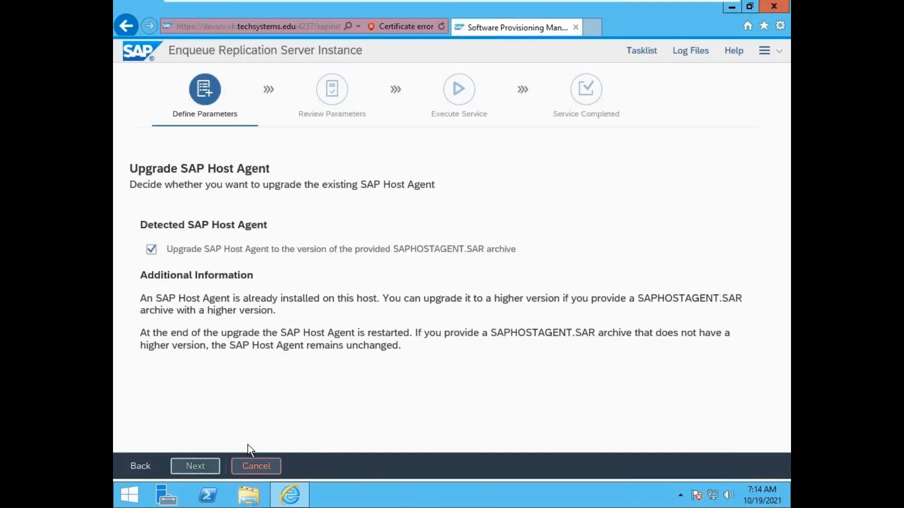
pyautogui.click(196, 466)
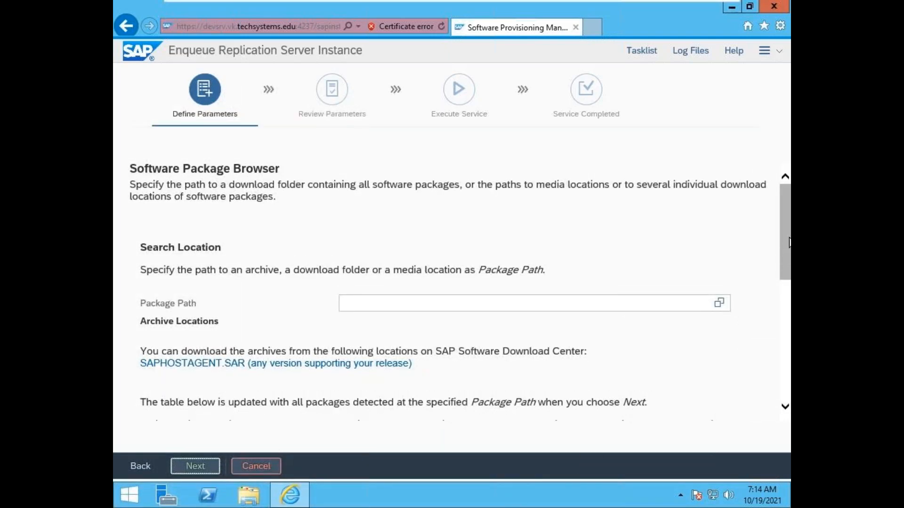
# Set the package path to D:\EHP8 for SAP ERP 6.0\Kernel and continue with the detected SAPHOSTAGENT.SAR package
pyautogui.moveTo(788, 246)
pyautogui.mouseDown()
pyautogui.moveTo(789, 360)
pyautogui.moveTo(790, 241)
pyautogui.mouseUp()
pyautogui.click(720, 303)
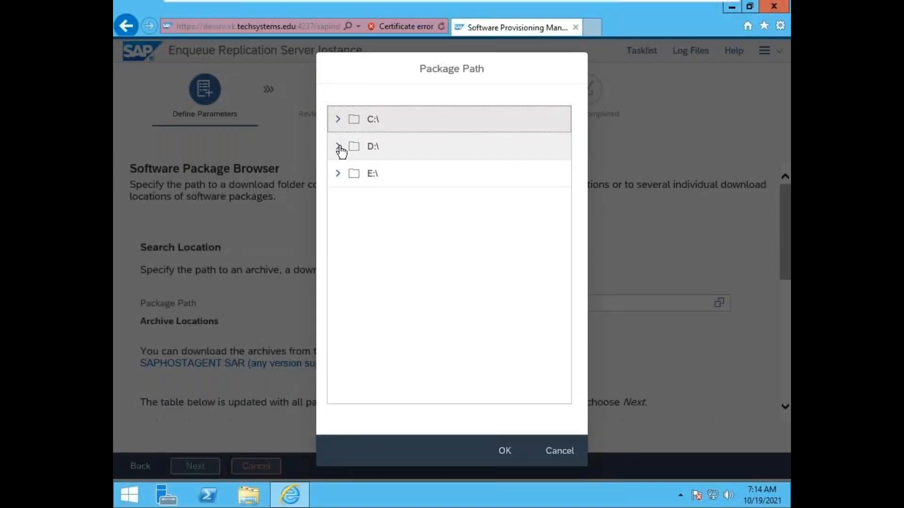
pyautogui.click(338, 147)
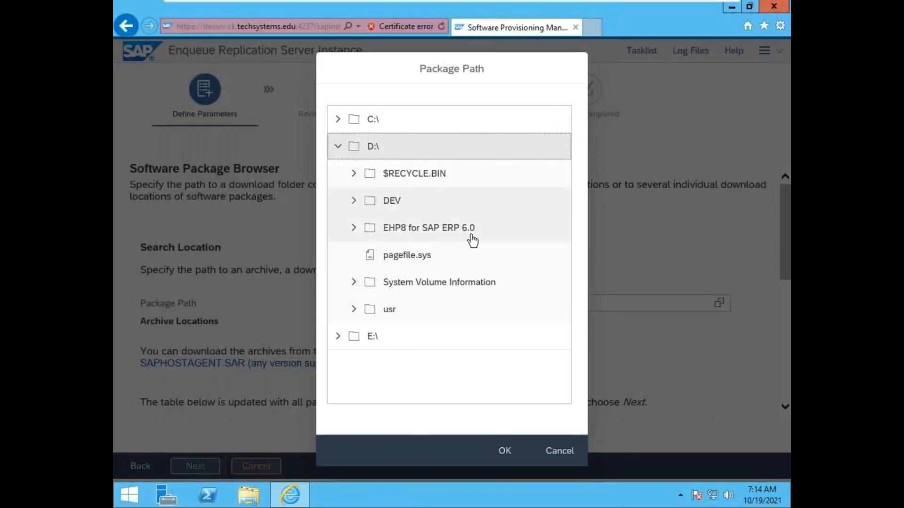
pyautogui.click(353, 235)
pyautogui.press('Right')
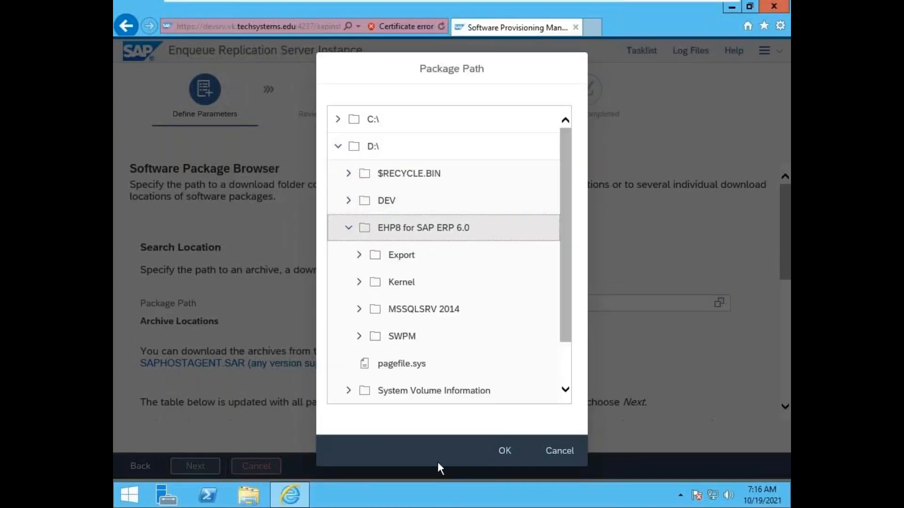
pyautogui.click(408, 292)
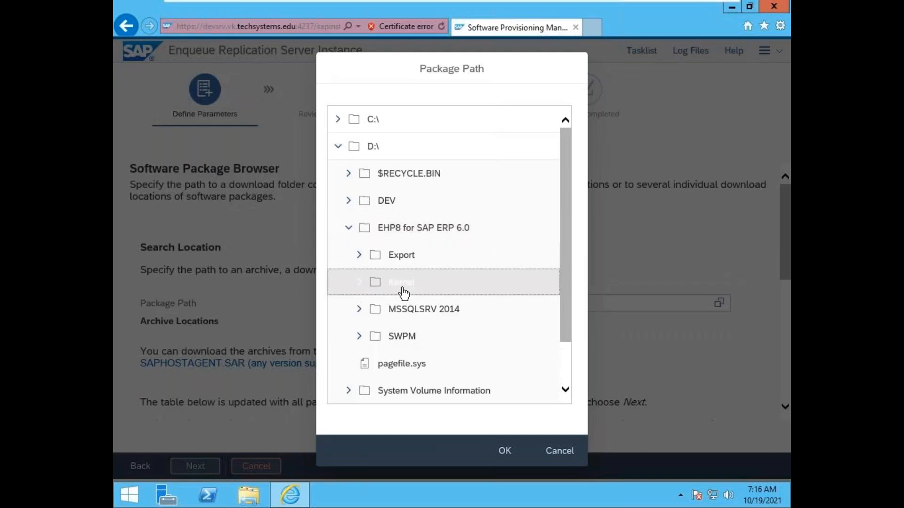
pyautogui.click(506, 465)
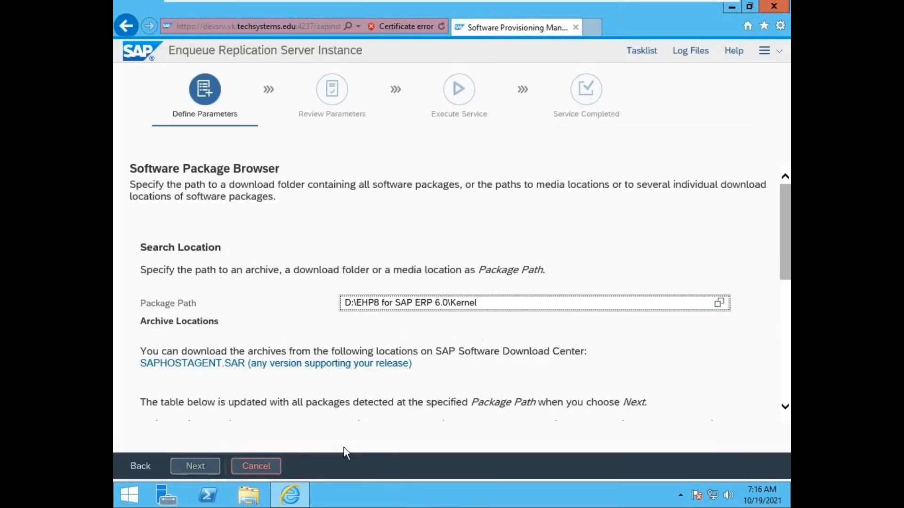
pyautogui.click(194, 467)
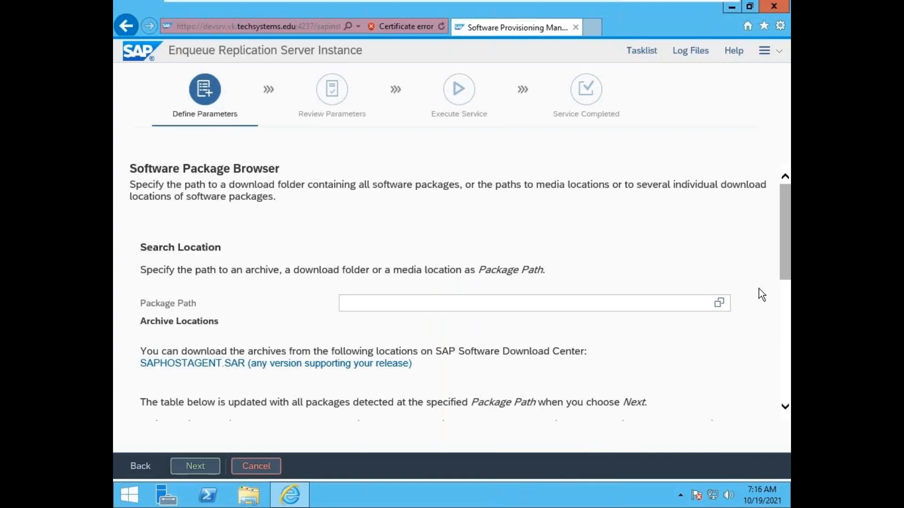
pyautogui.scroll(-6, 787, 245)
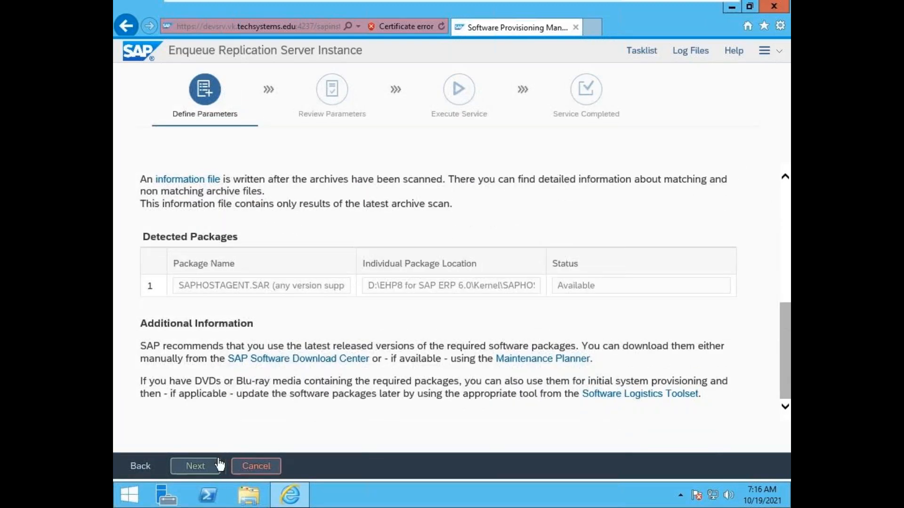
pyautogui.click(192, 472)
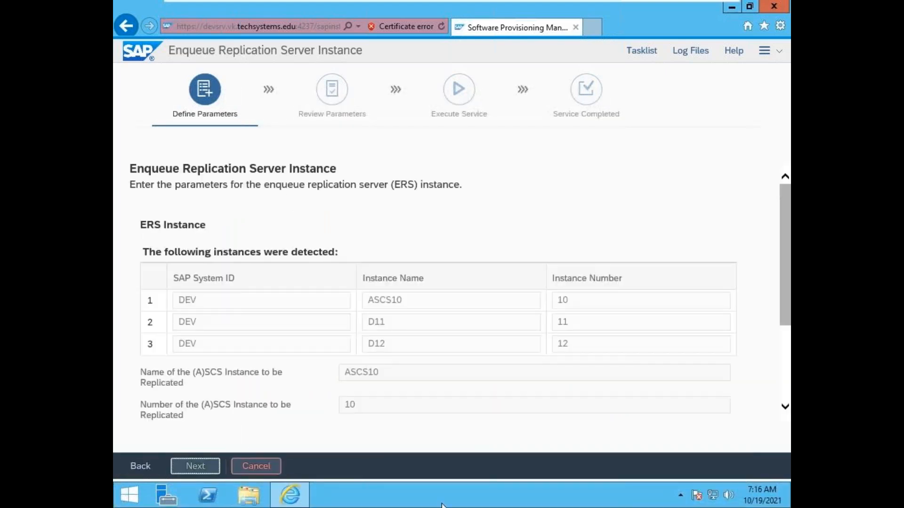
# Set the ERS instance number to 13 on host devsrv and start the installation with automatic instance and service restart kept enabled
pyautogui.scroll(-3, 783, 295)
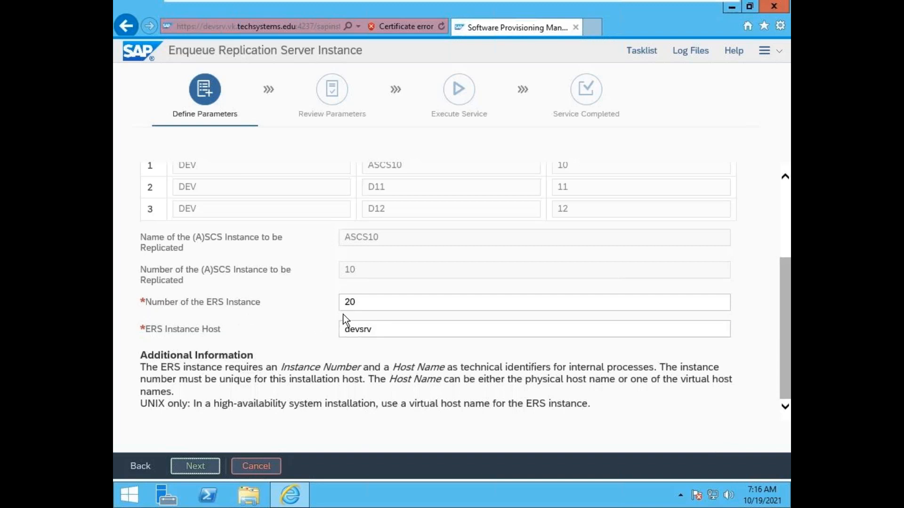
pyautogui.moveTo(357, 303); pyautogui.dragTo(342, 305)
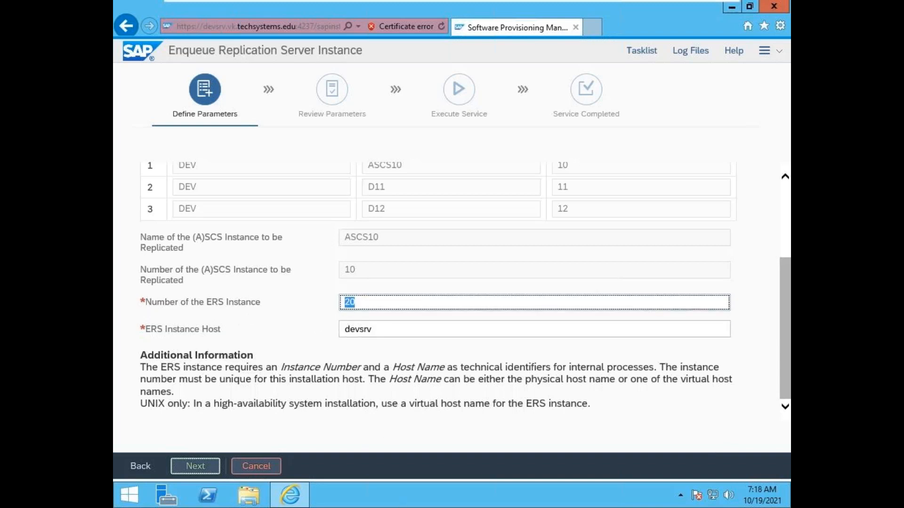
pyautogui.write('13')
pyautogui.click(215, 468)
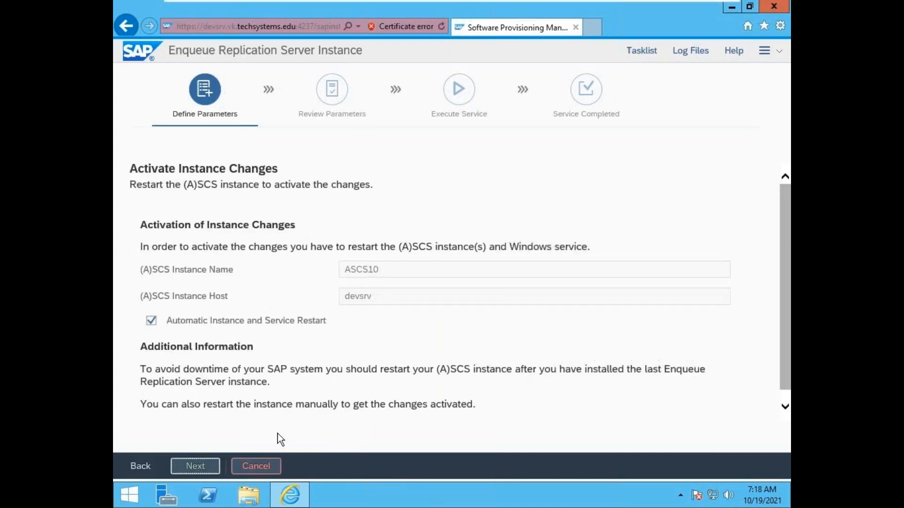
pyautogui.click(195, 467)
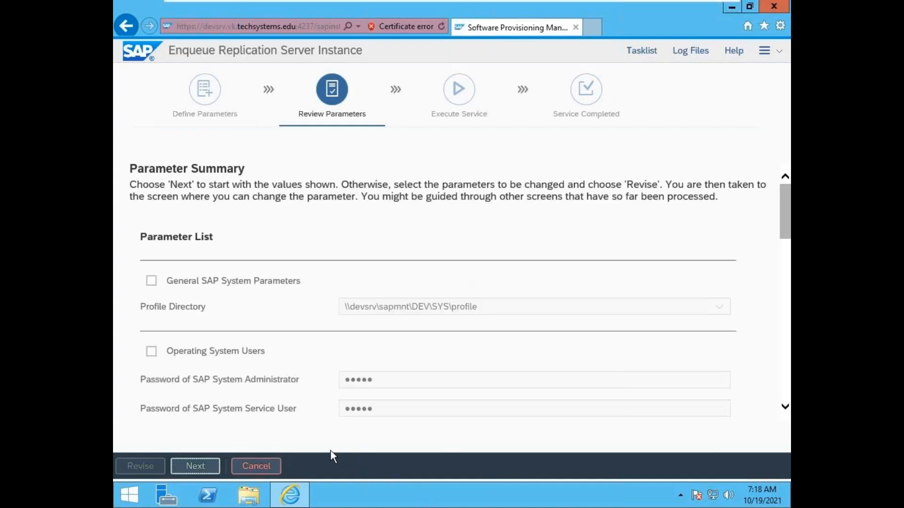
pyautogui.click(208, 471)
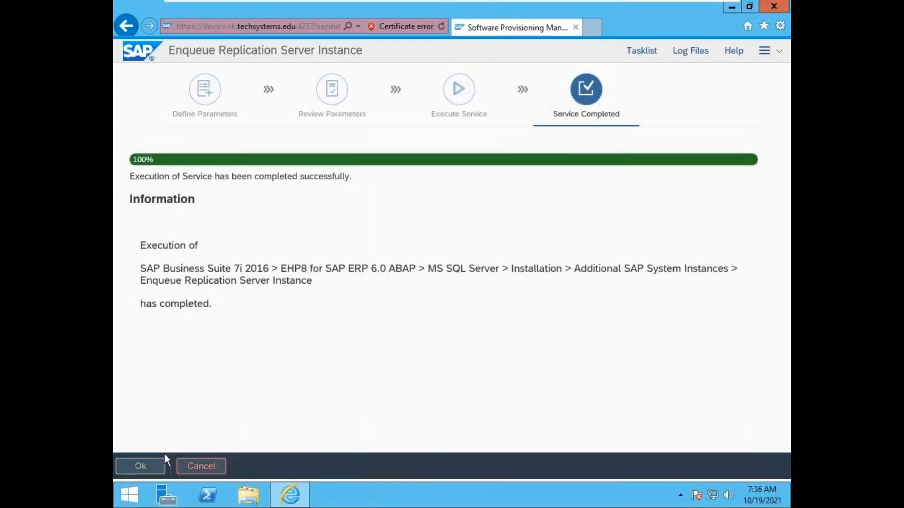
# Acknowledge the completed service without giving SAP feedback, and exit the installer along with its browser window
pyautogui.click(146, 470)
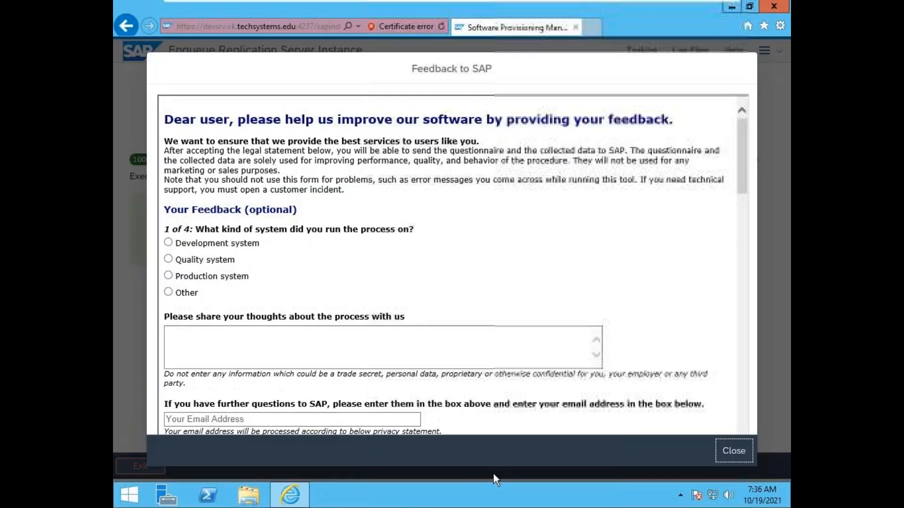
pyautogui.click(735, 456)
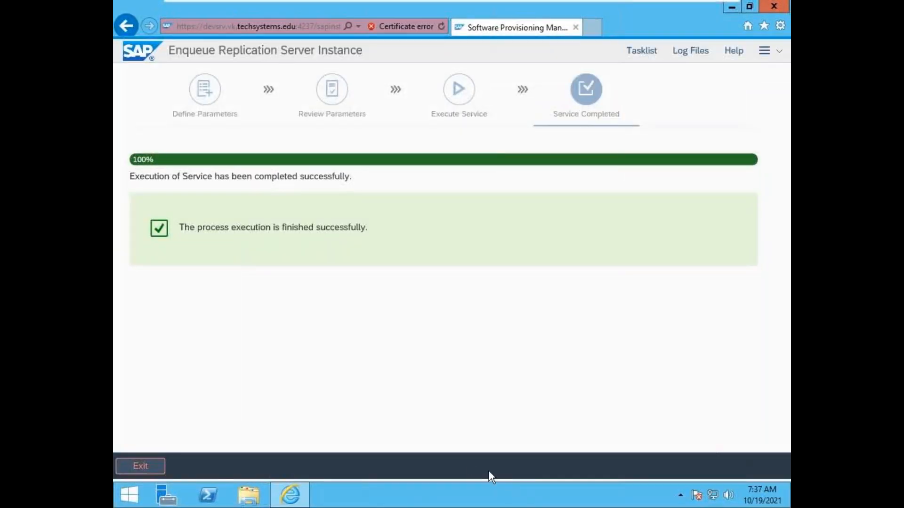
pyautogui.click(141, 466)
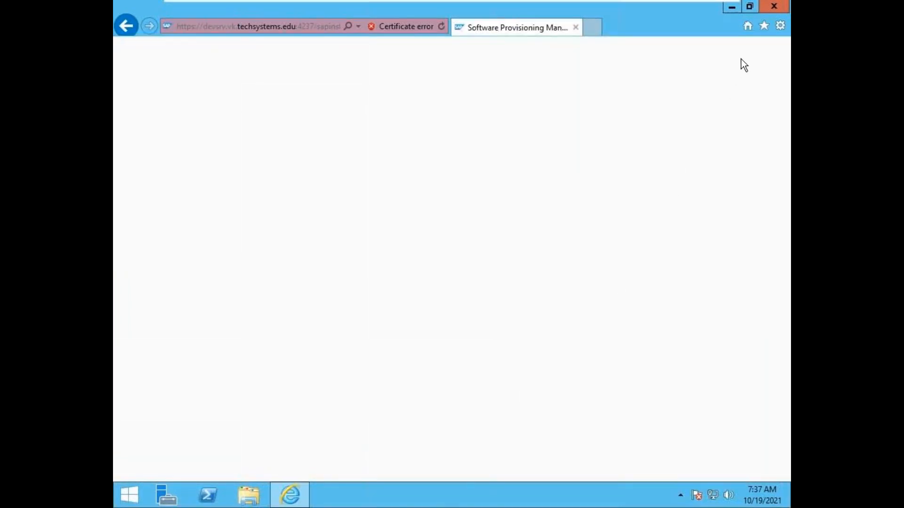
pyautogui.click(771, 10)
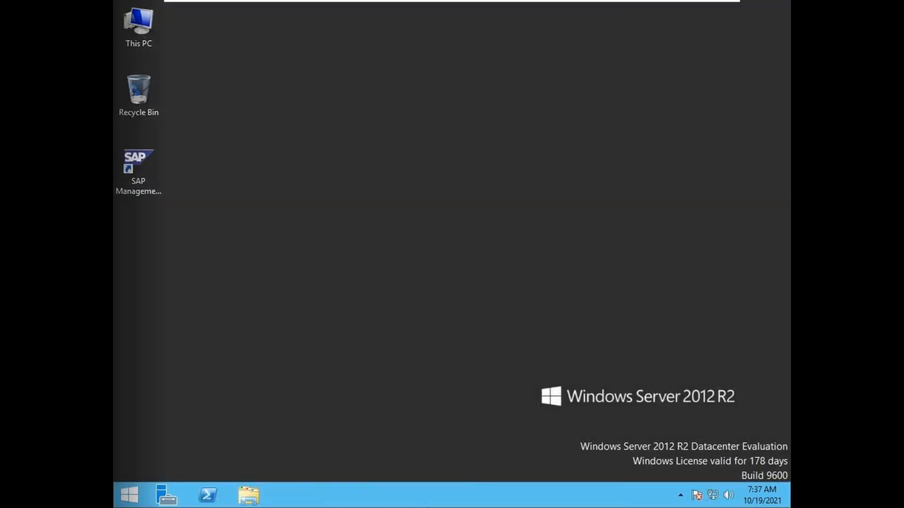